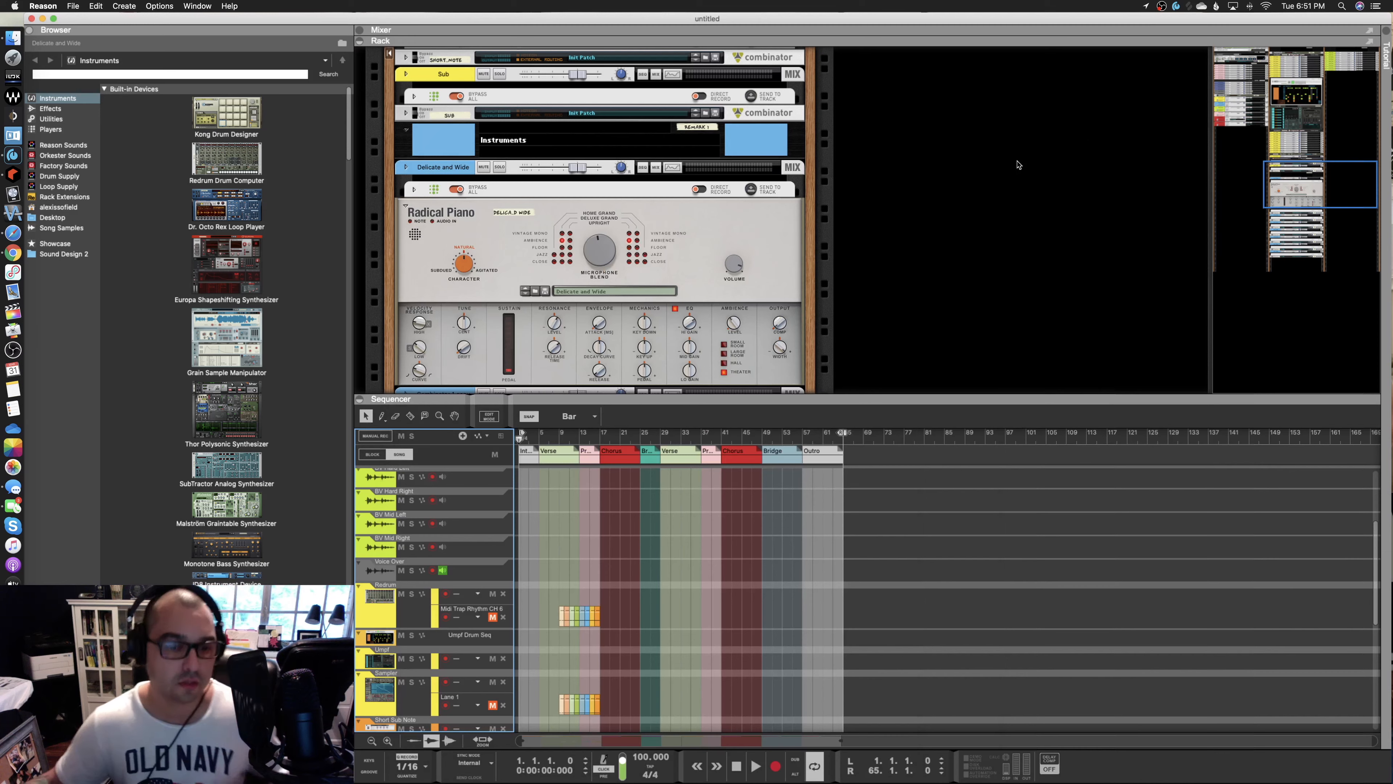
Step: Unfold the Redrum at the top of the Drums rack column and look over its channels in the mixer
key("F5")
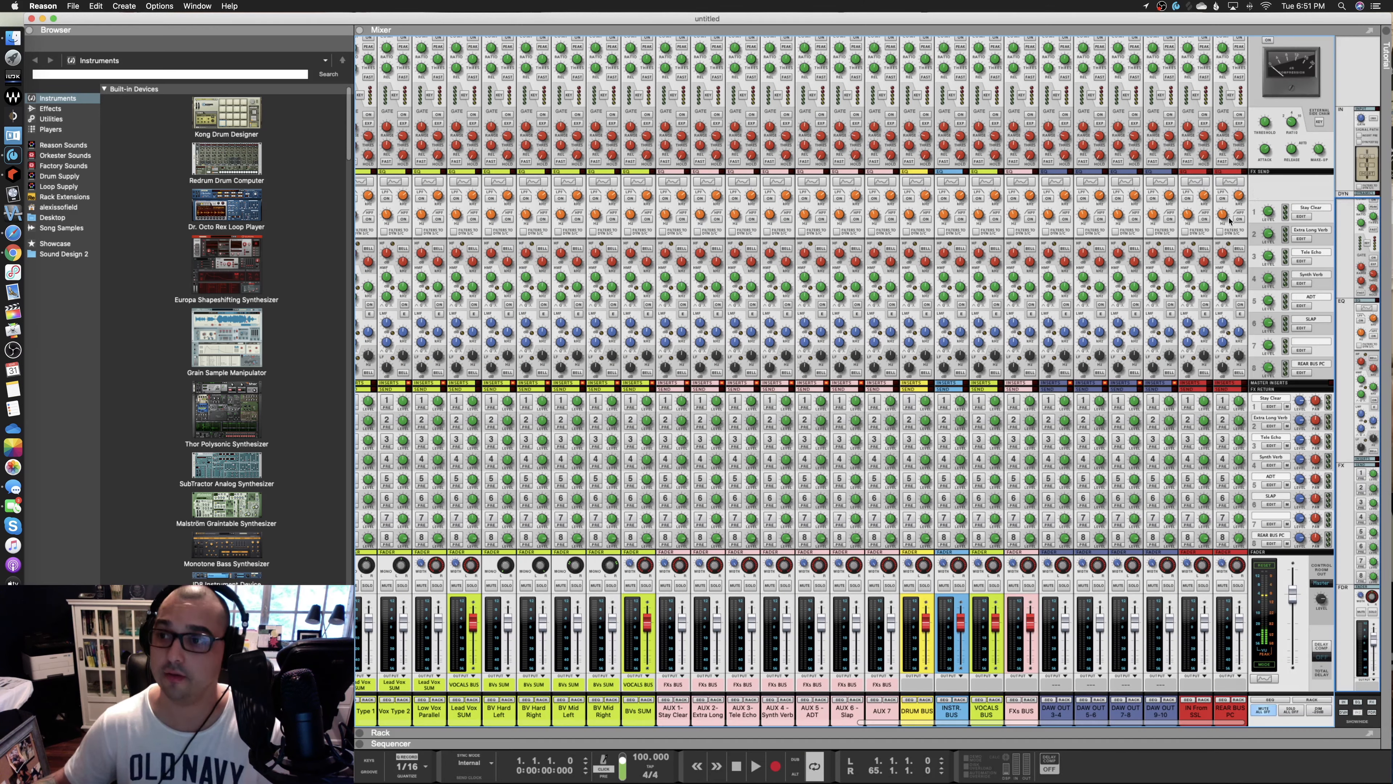
key("F6")
left_click_drag(1301, 196, 1347, 66)
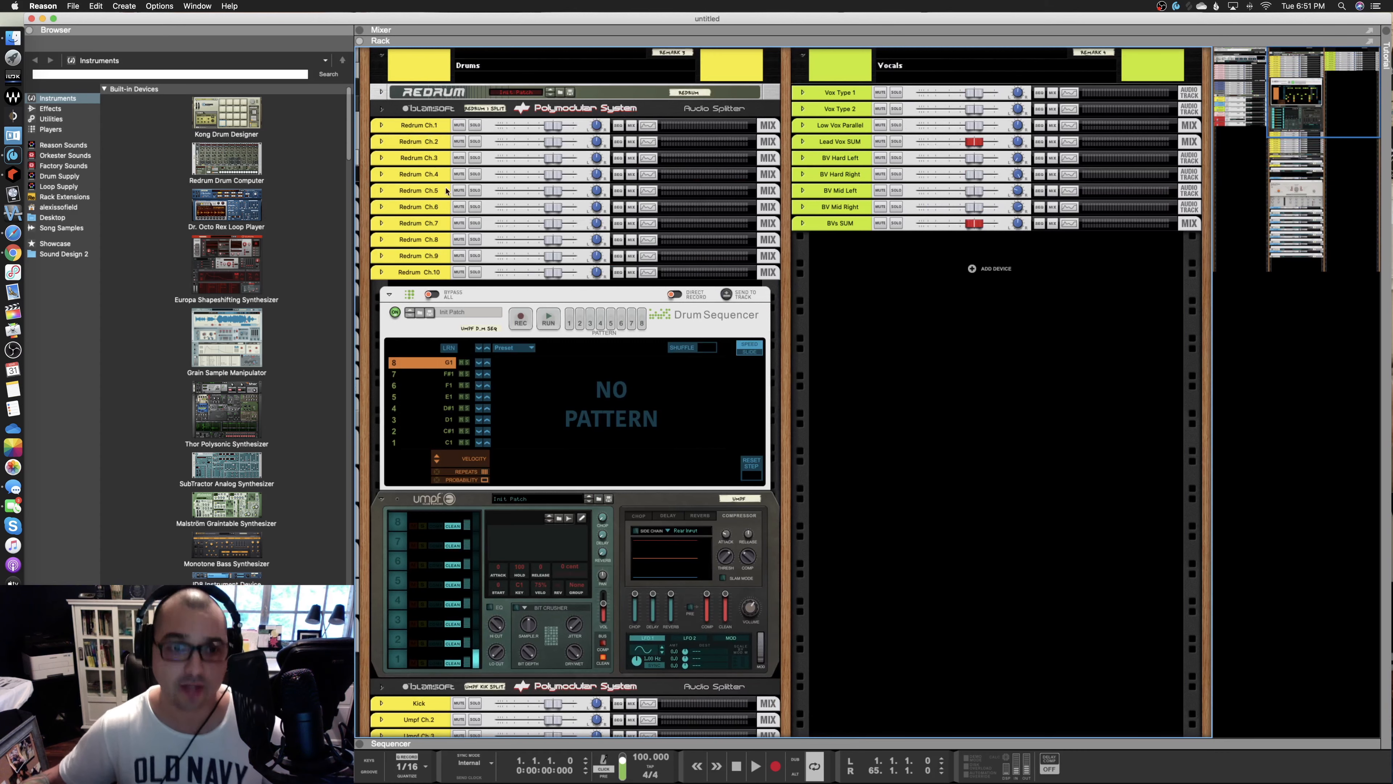
left_click(381, 92)
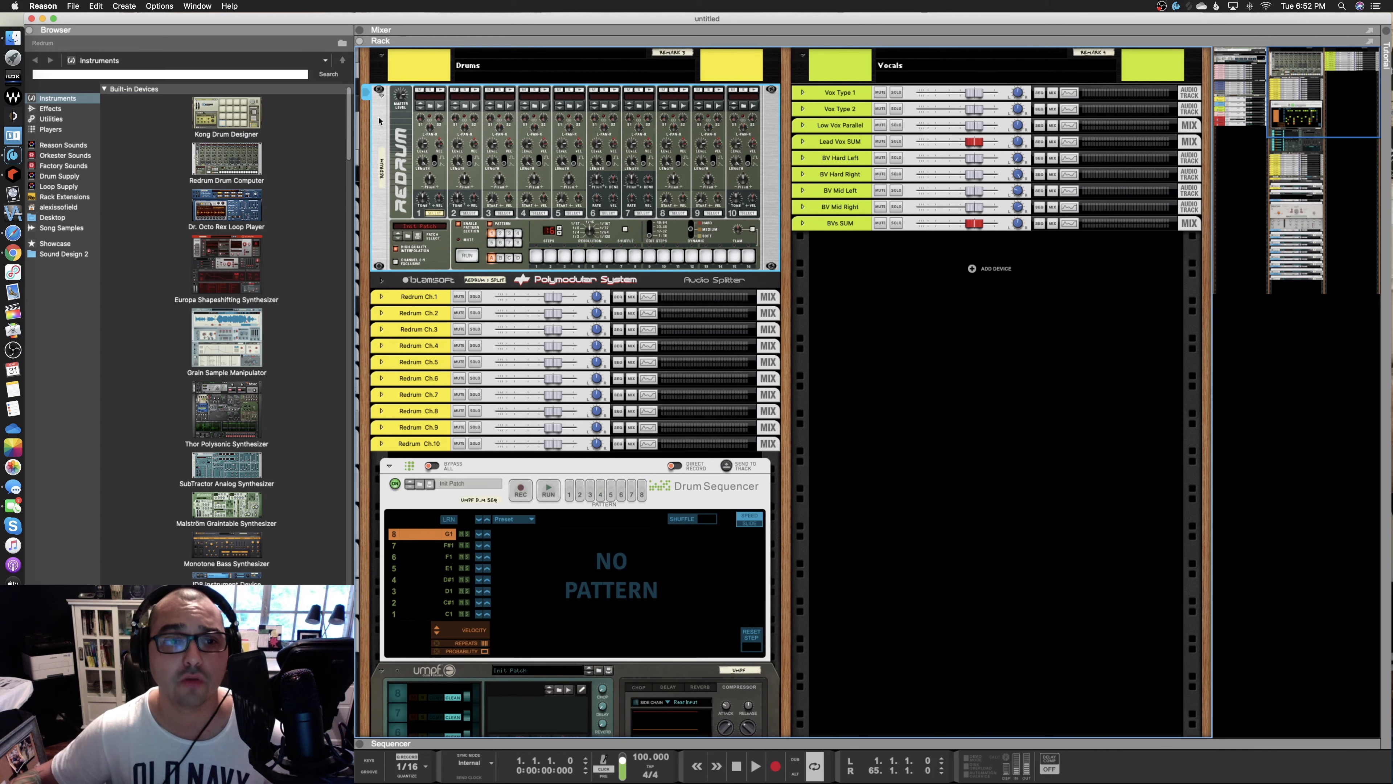
key("Tab")
key("Tab")
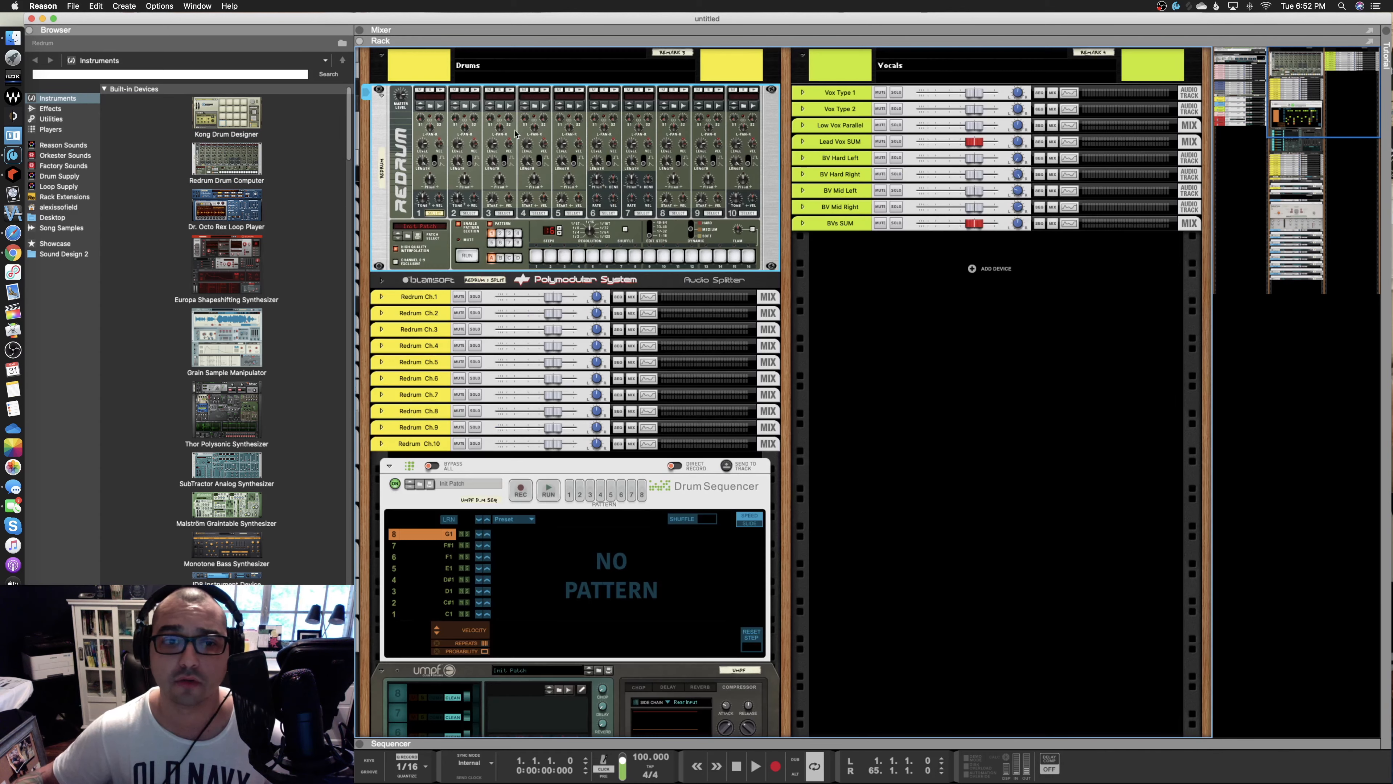
key("F5")
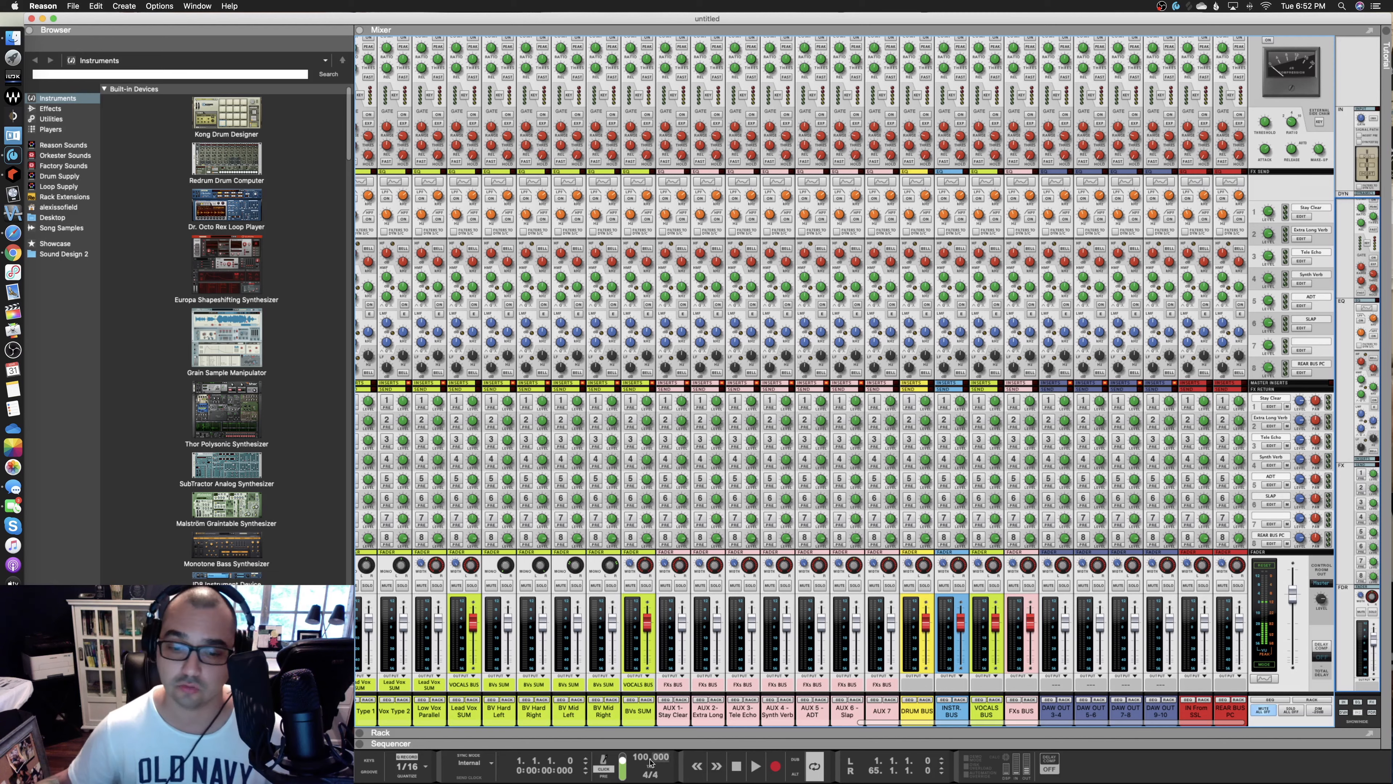
scroll(614, 672, "left", 10)
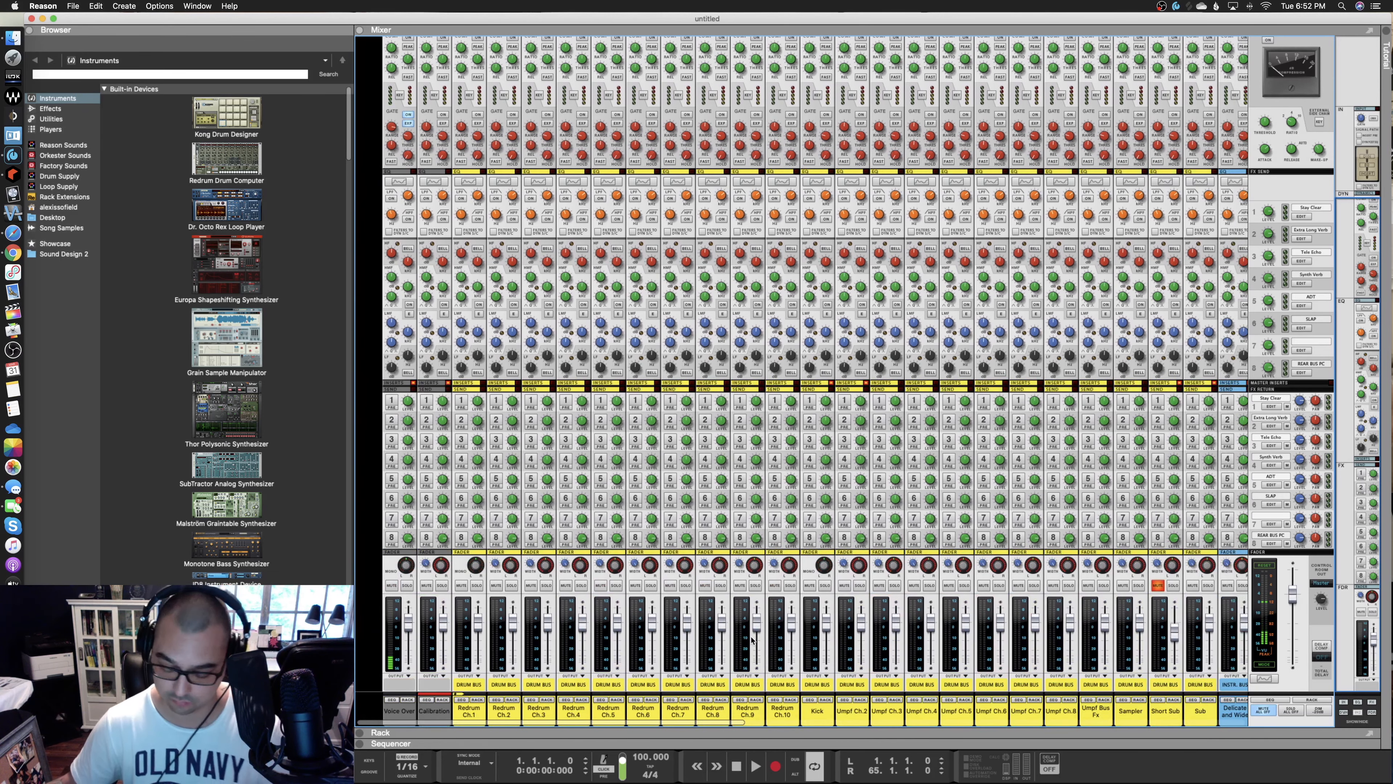
Step: Try adding another Redrum below the BVs SUM channel in the rack, check its rear connections, and undo the addition
key("F6")
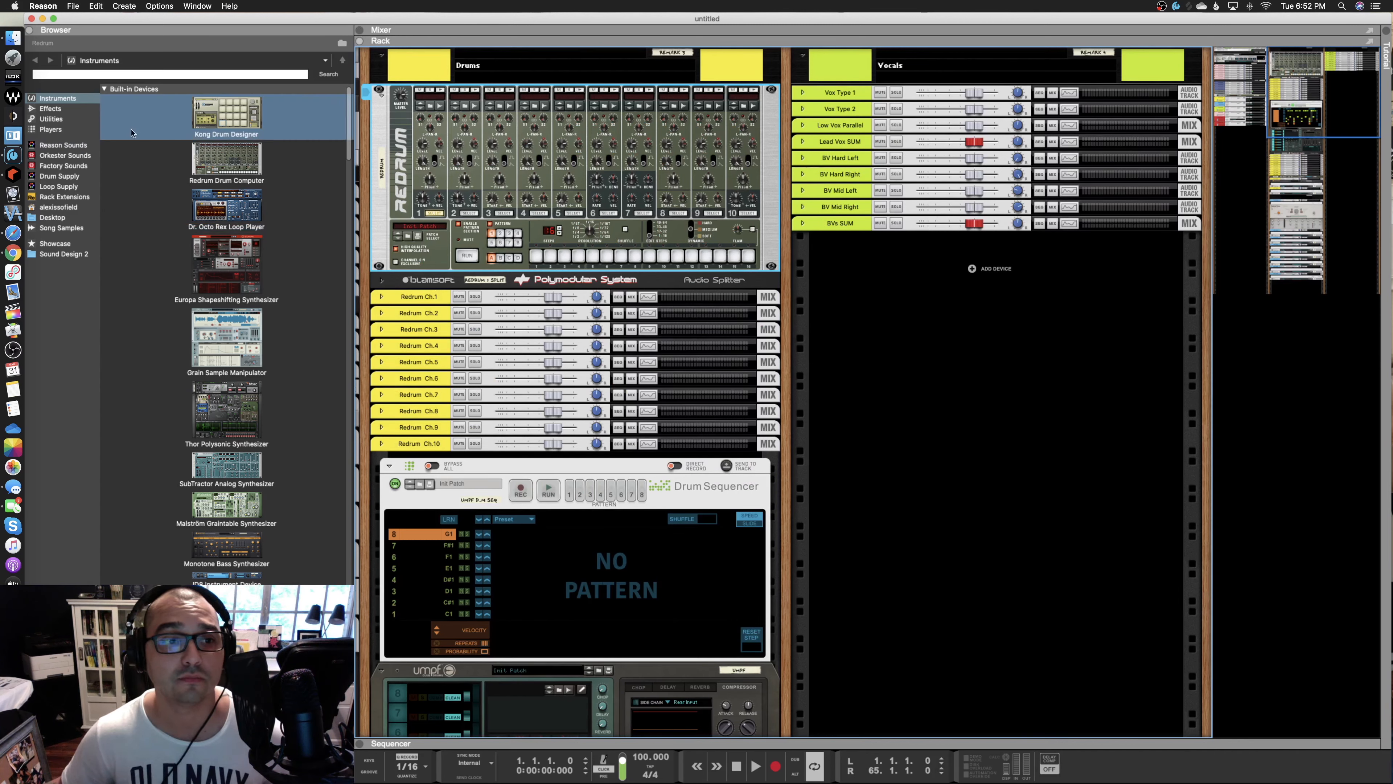
mouse_move(219, 163)
left_mouse_down()
mouse_move(1007, 307)
mouse_move(991, 310)
left_mouse_up()
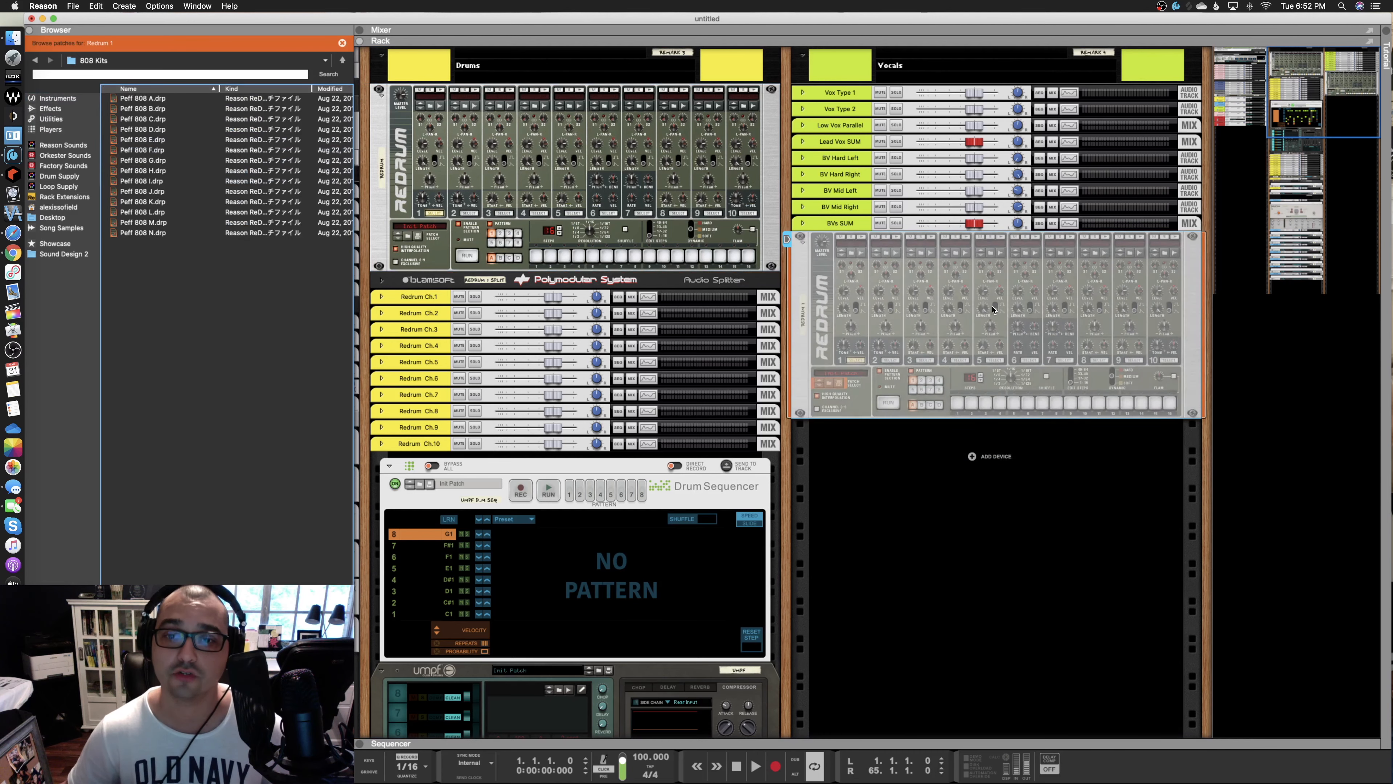
key("Tab")
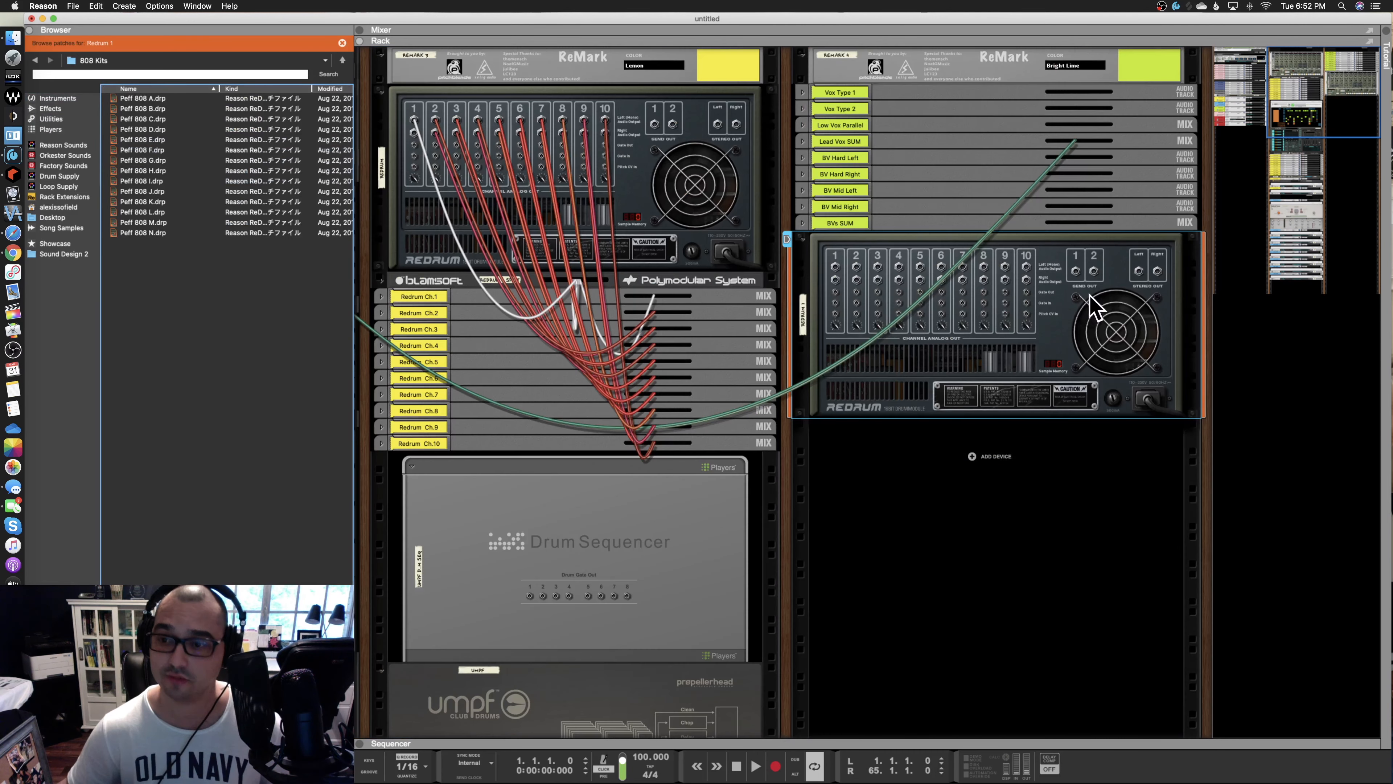
key("Tab")
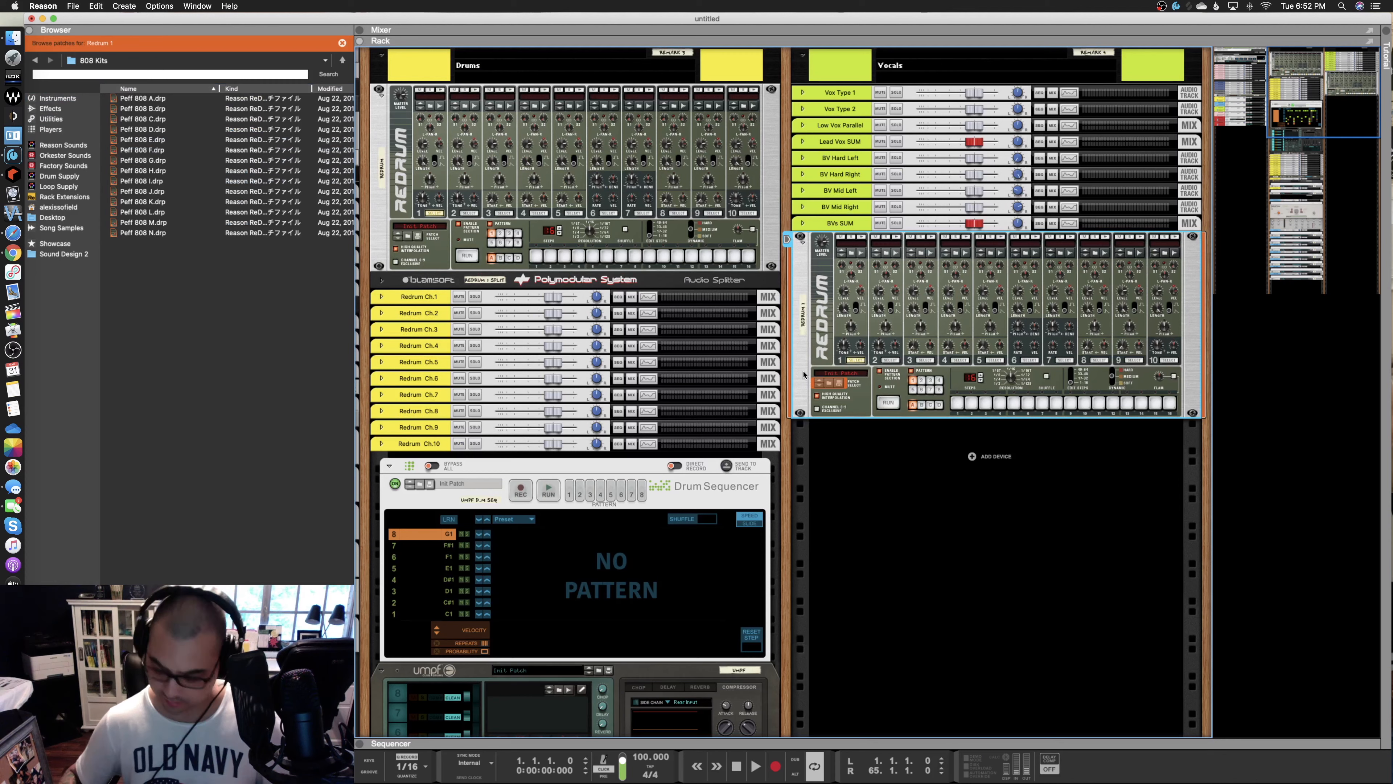
key("super+z")
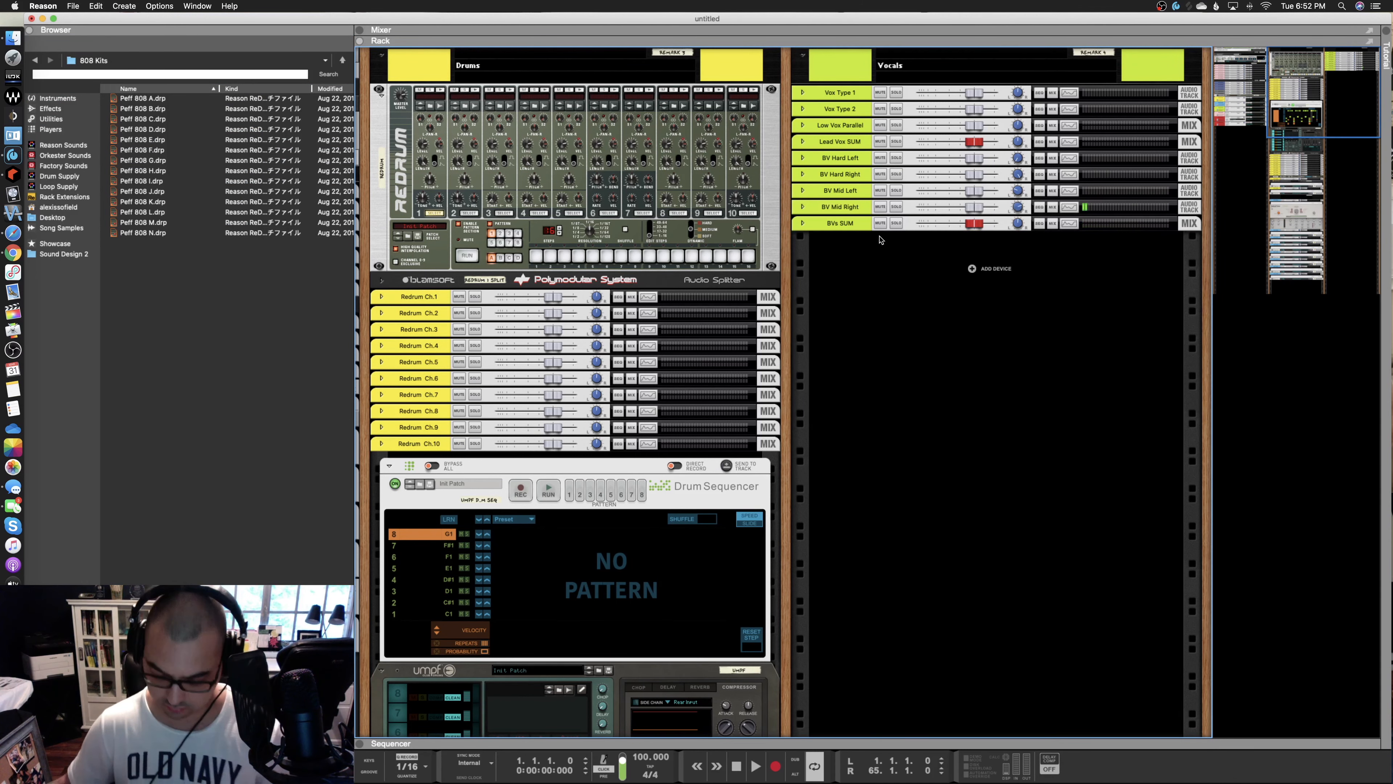
Step: Disarm recording on the BV Mid Right track in the sequencer
key("F4")
key("F5")
key("F6")
key("F7")
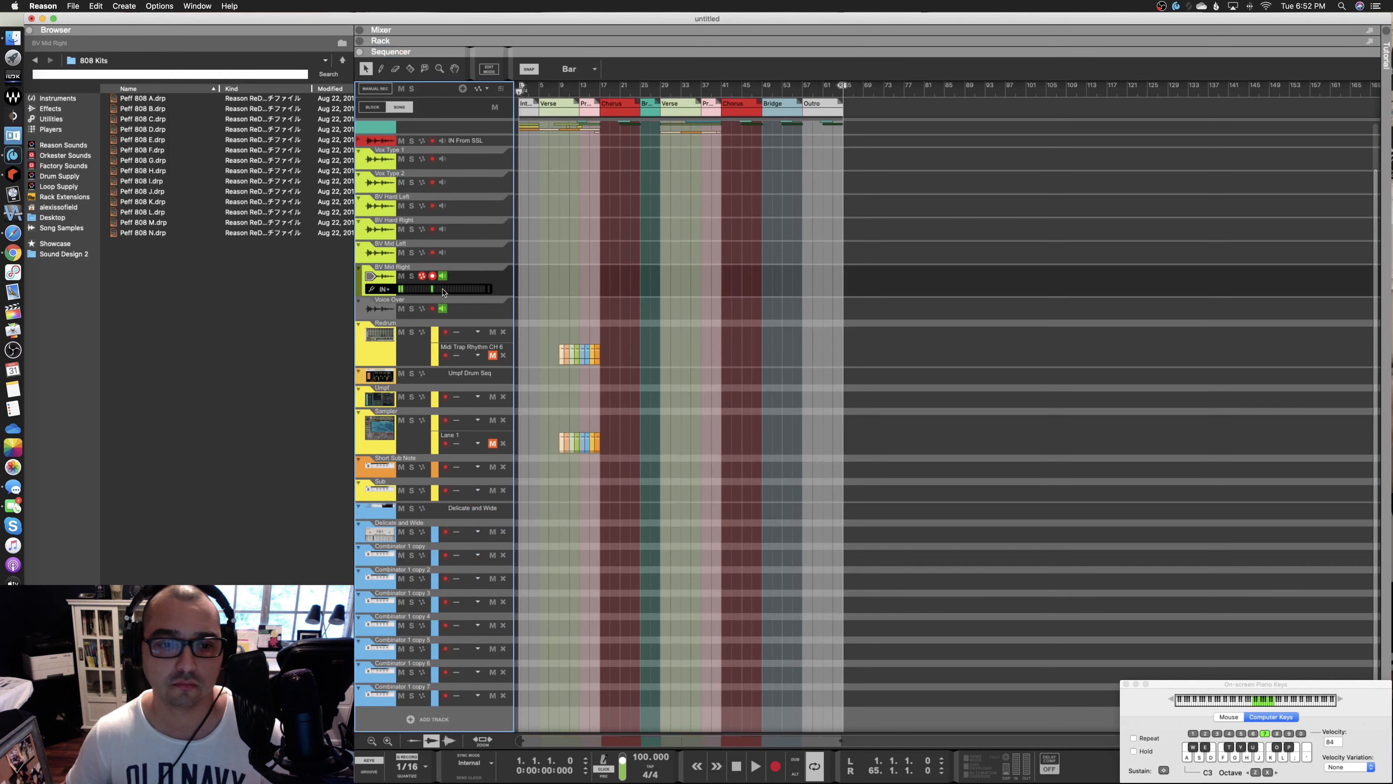
left_click(432, 276)
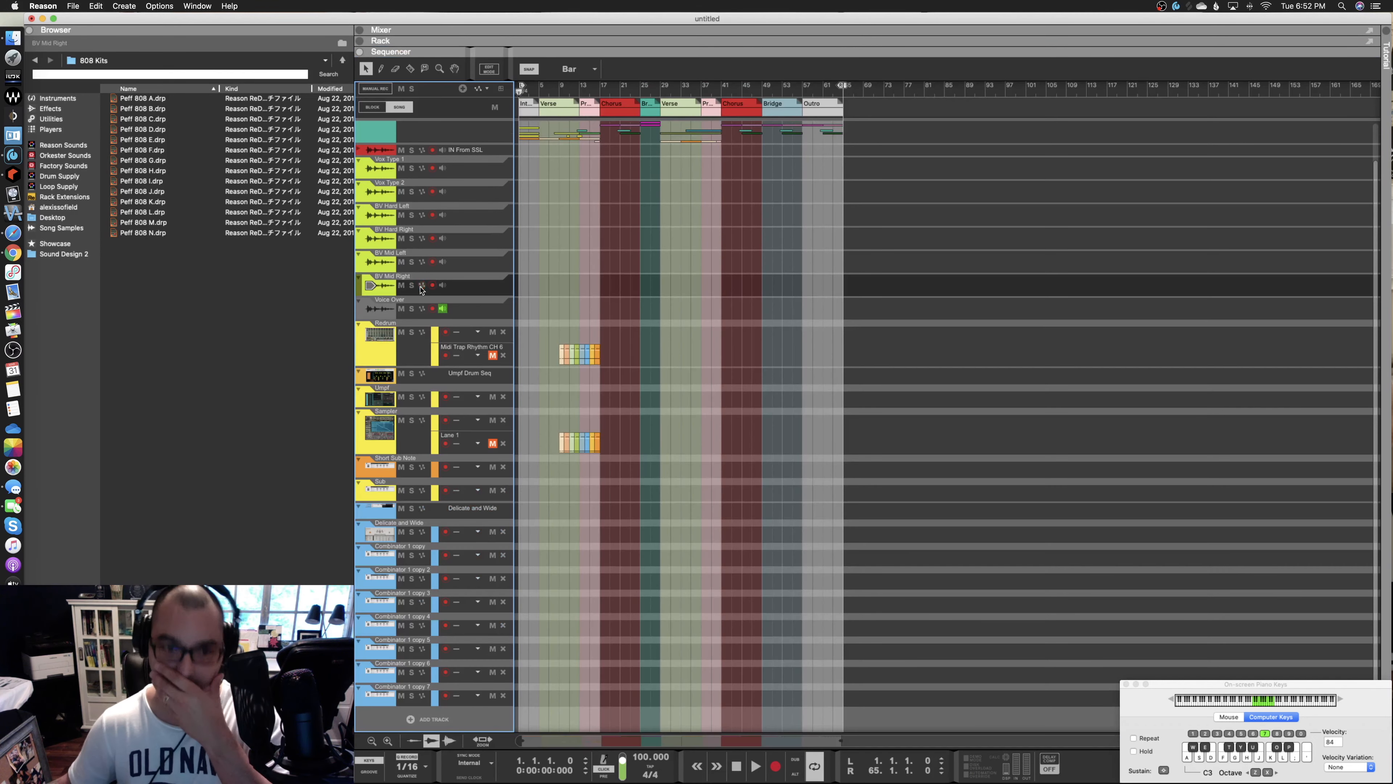
Step: Examine the rear cabling from the Redrum outputs through the audio splitter to the Redrum Ch.1 and Ch.2 mix channels
key("F5")
key("F6")
left_click_drag(1312, 116, 1269, 103)
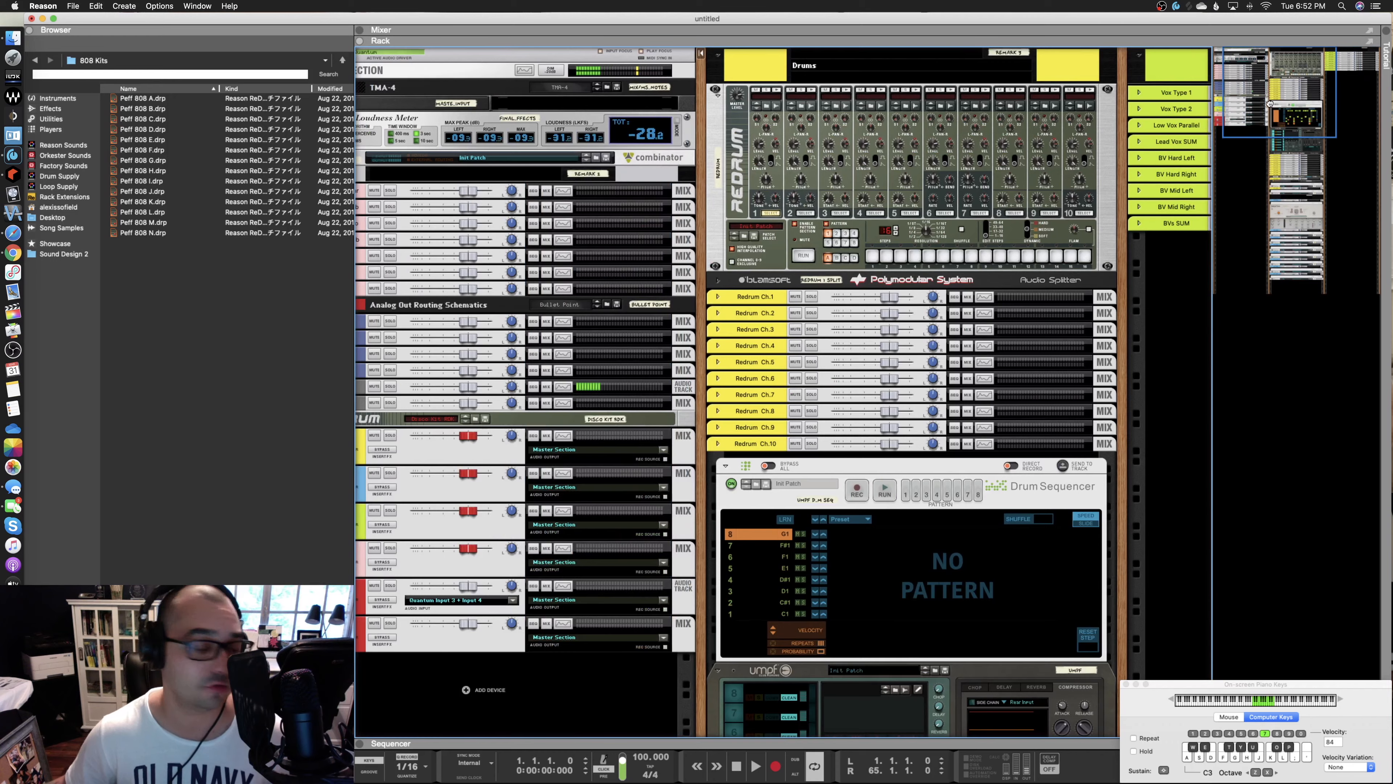
left_click_drag(1269, 103, 1265, 110)
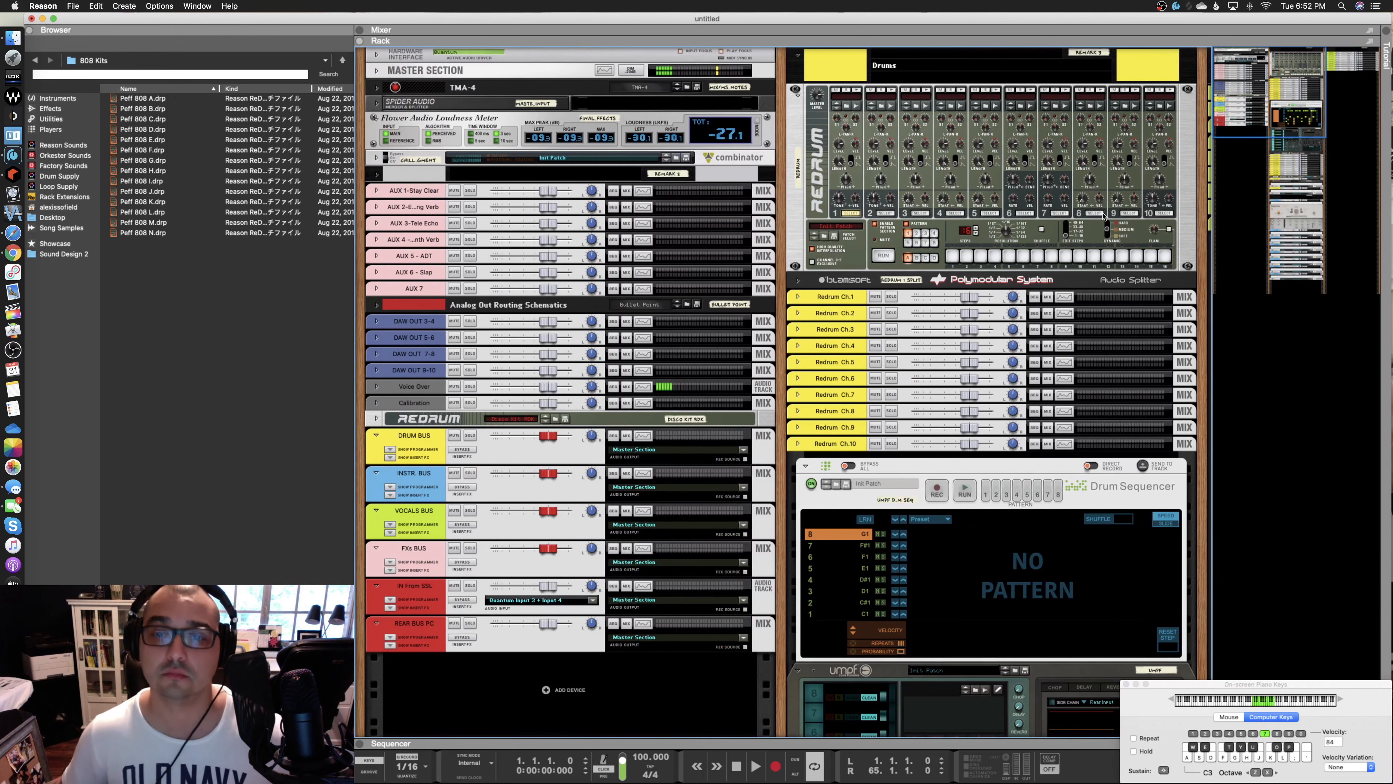
key("Tab")
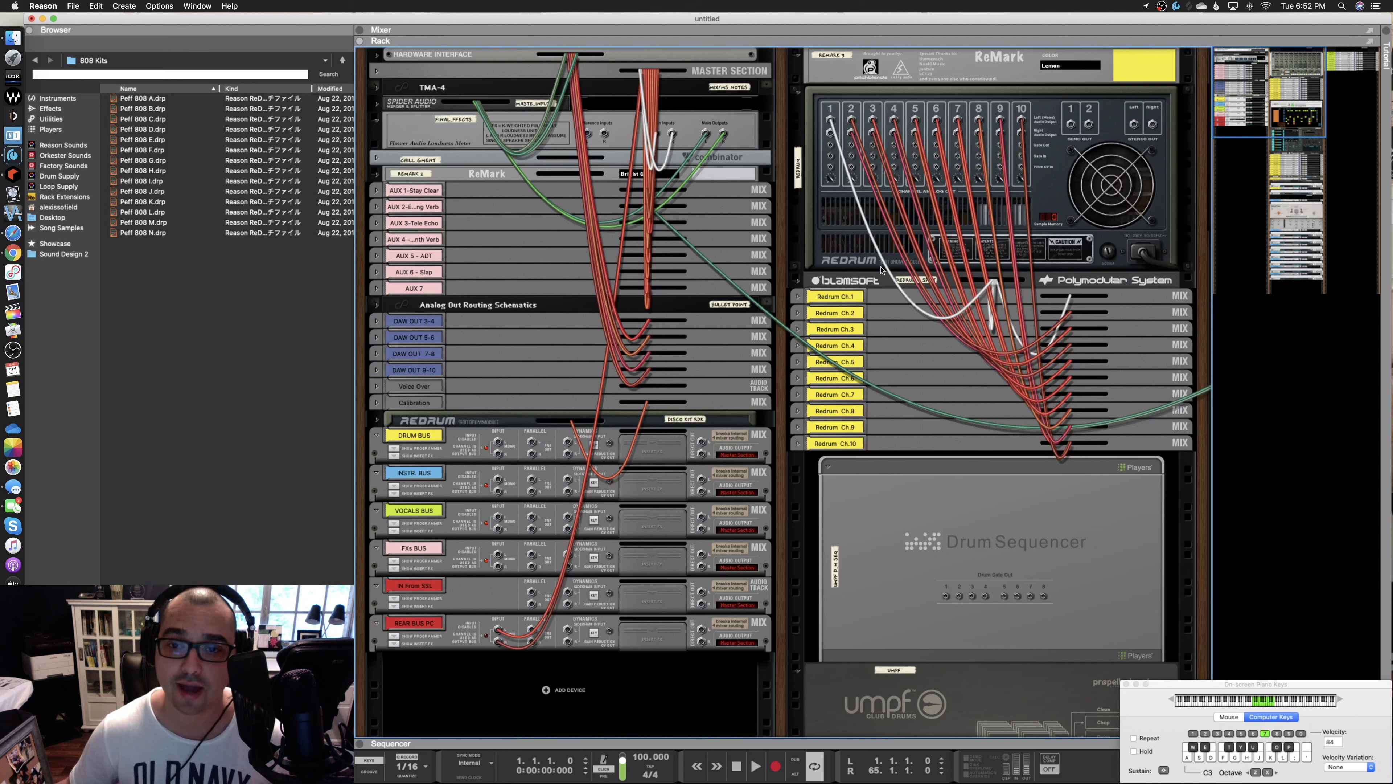
left_click(797, 296)
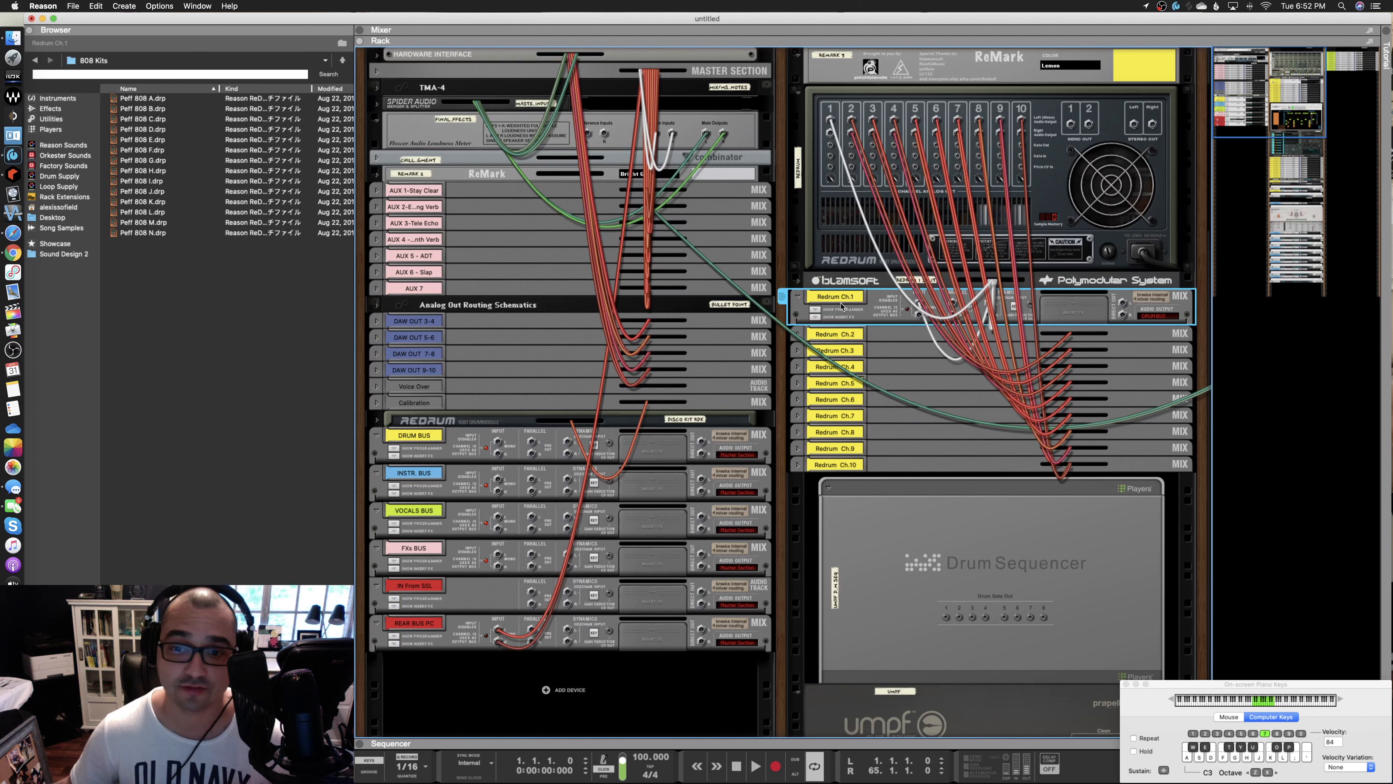
left_click(797, 335)
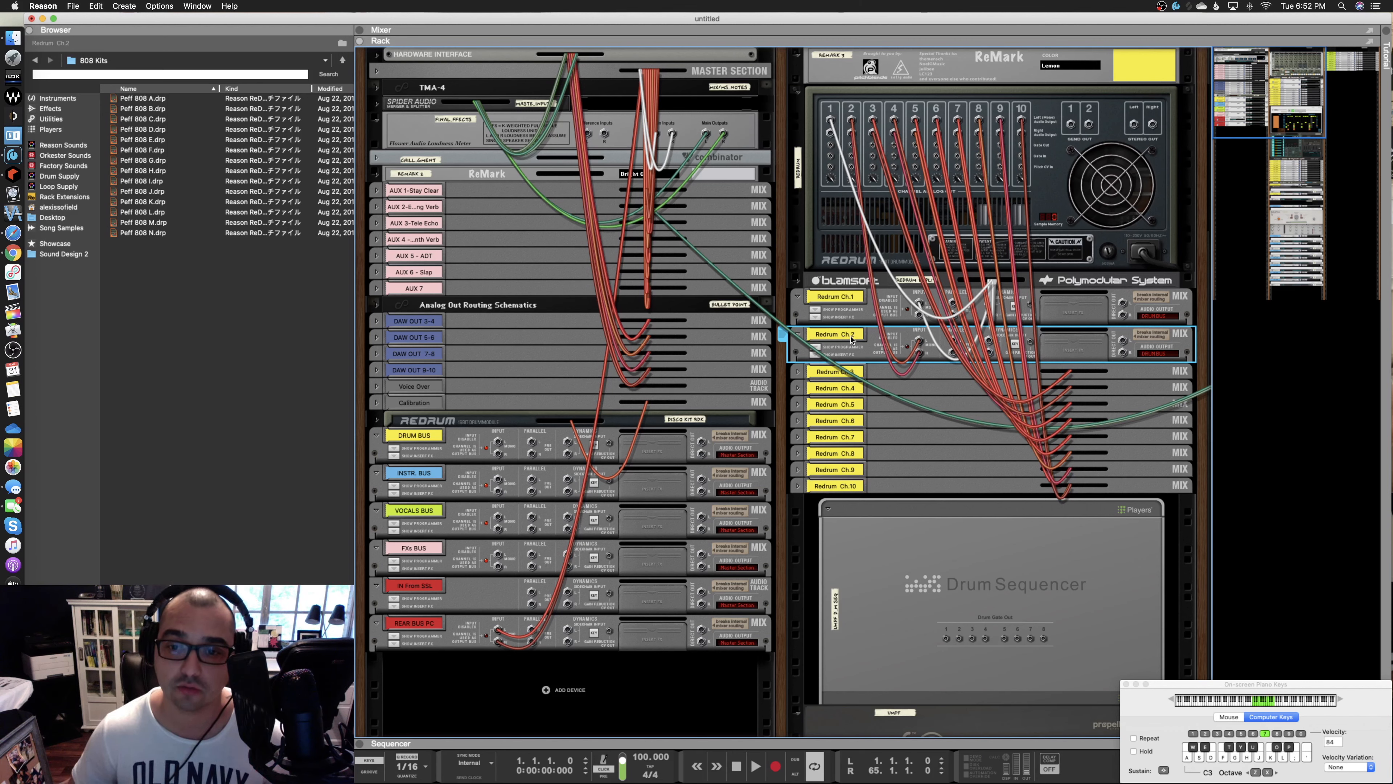
left_click(798, 335)
left_click(798, 297)
Step: Cut the Vocals label and all vocal channels from Vox Type 1 through BVs SUM out of the rack
left_click_drag(1239, 131, 1338, 118)
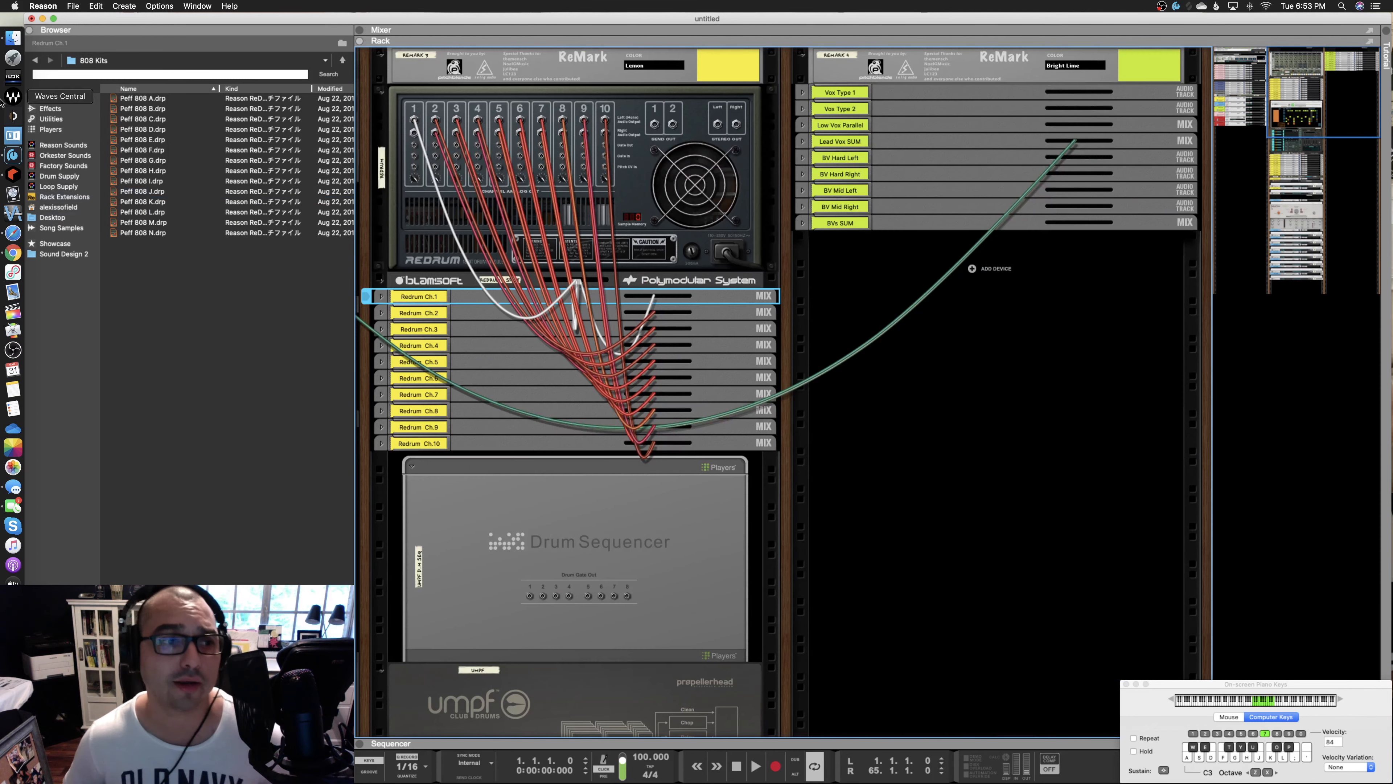
left_click(804, 72)
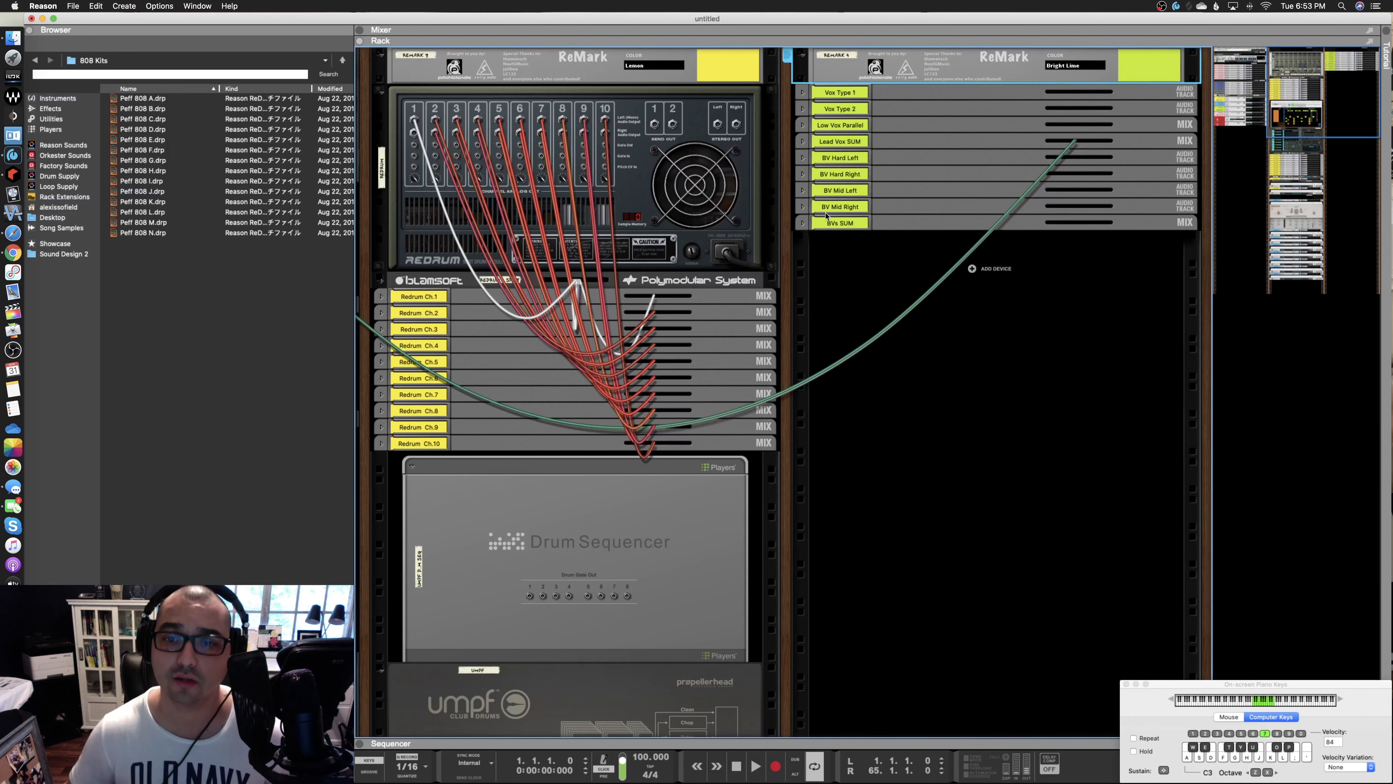
left_click(906, 225, "shift")
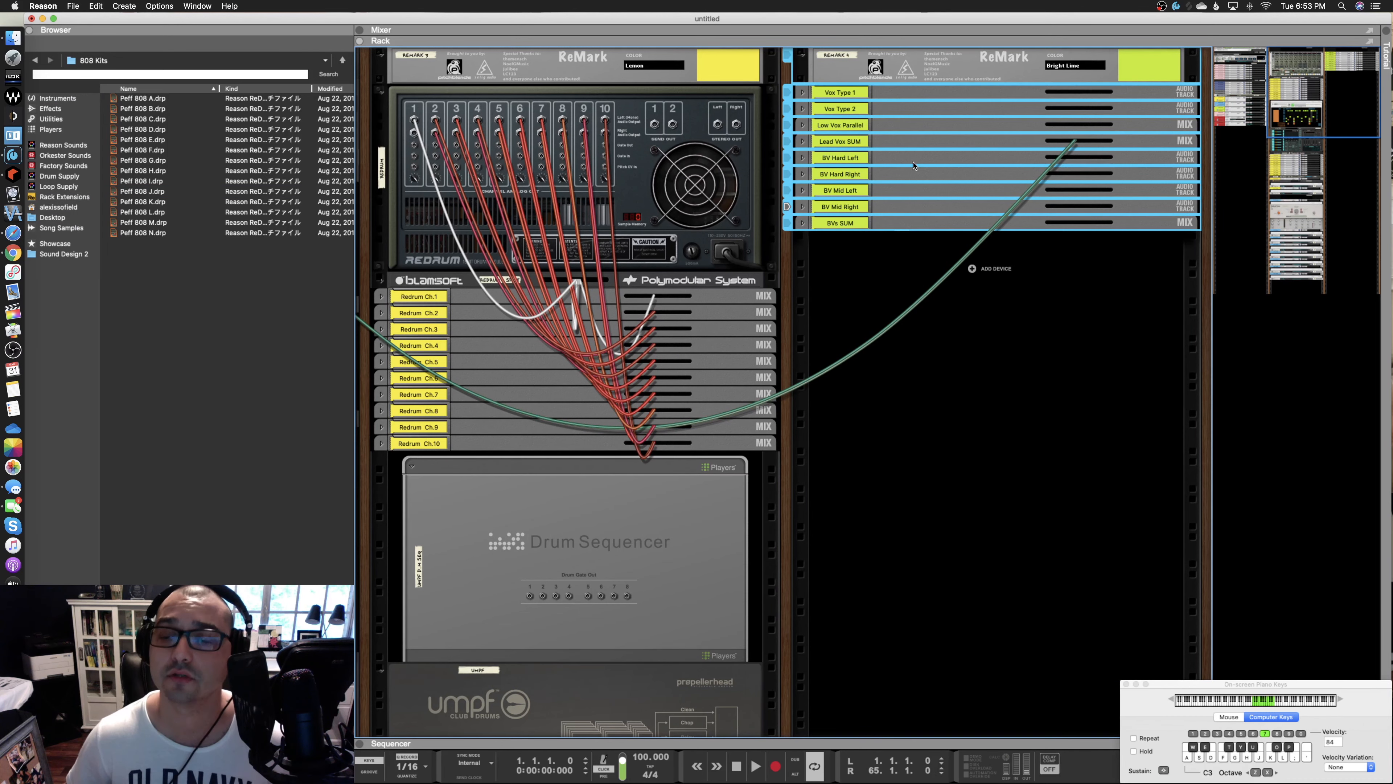
key("super+x")
key("Tab")
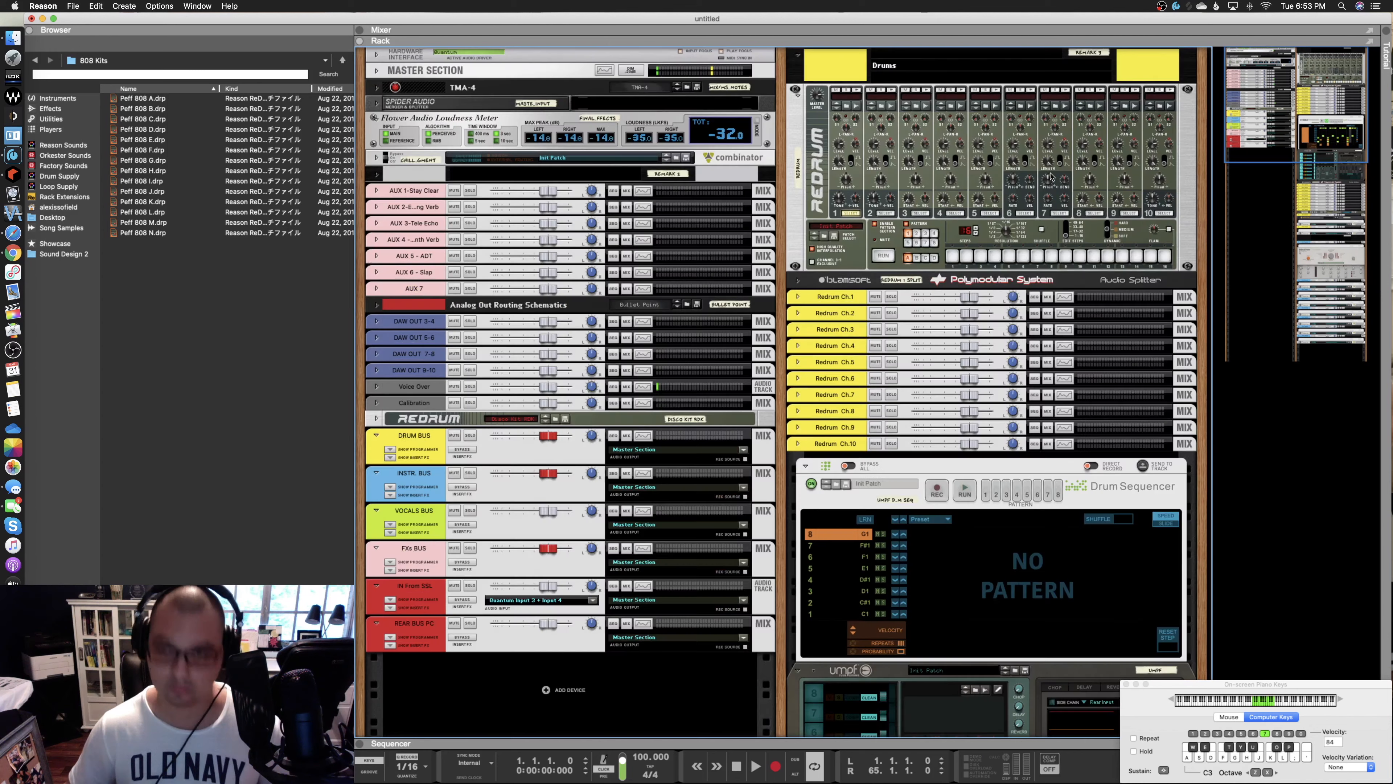
Step: Add a Kong Drum Designer in a new rack column beside the Drums column and check its rear audio outputs
left_click(58, 99)
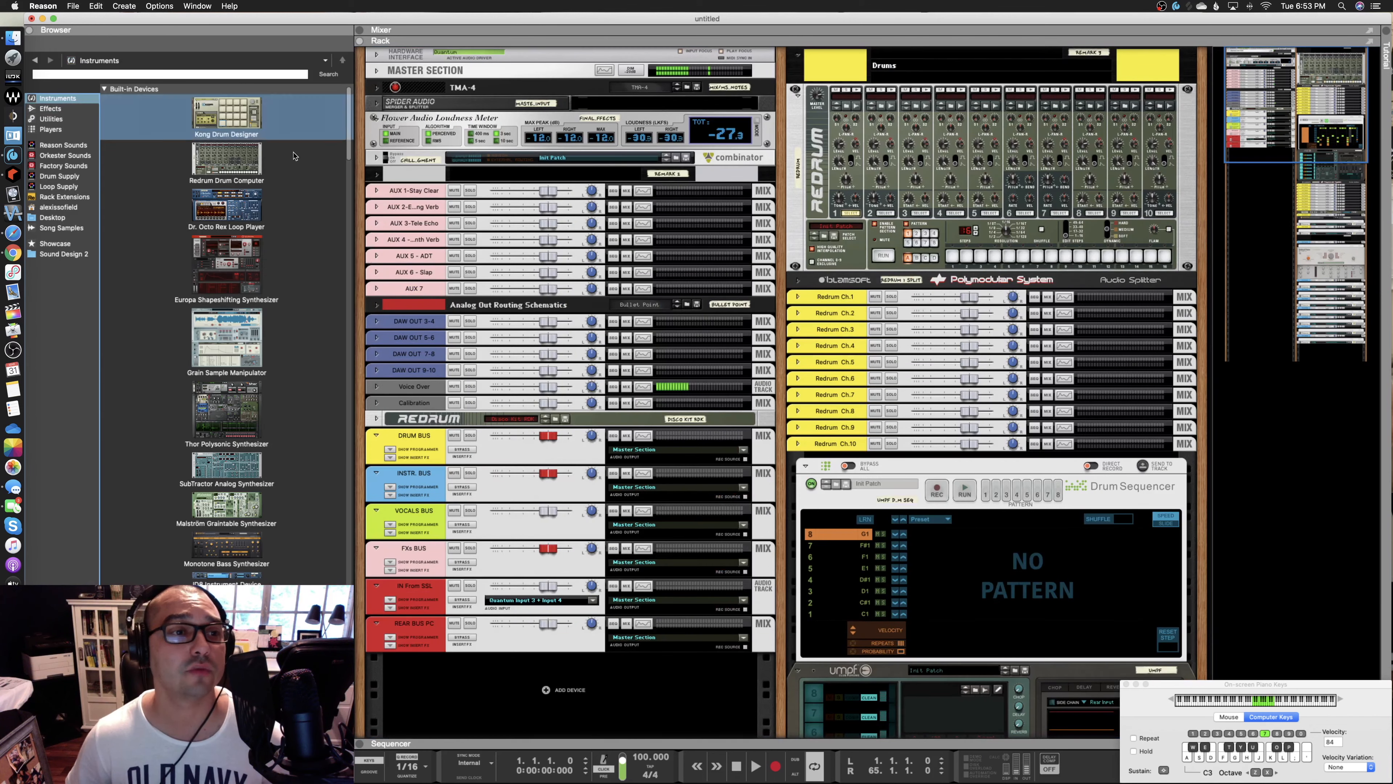
scroll(298, 200, "down", 10)
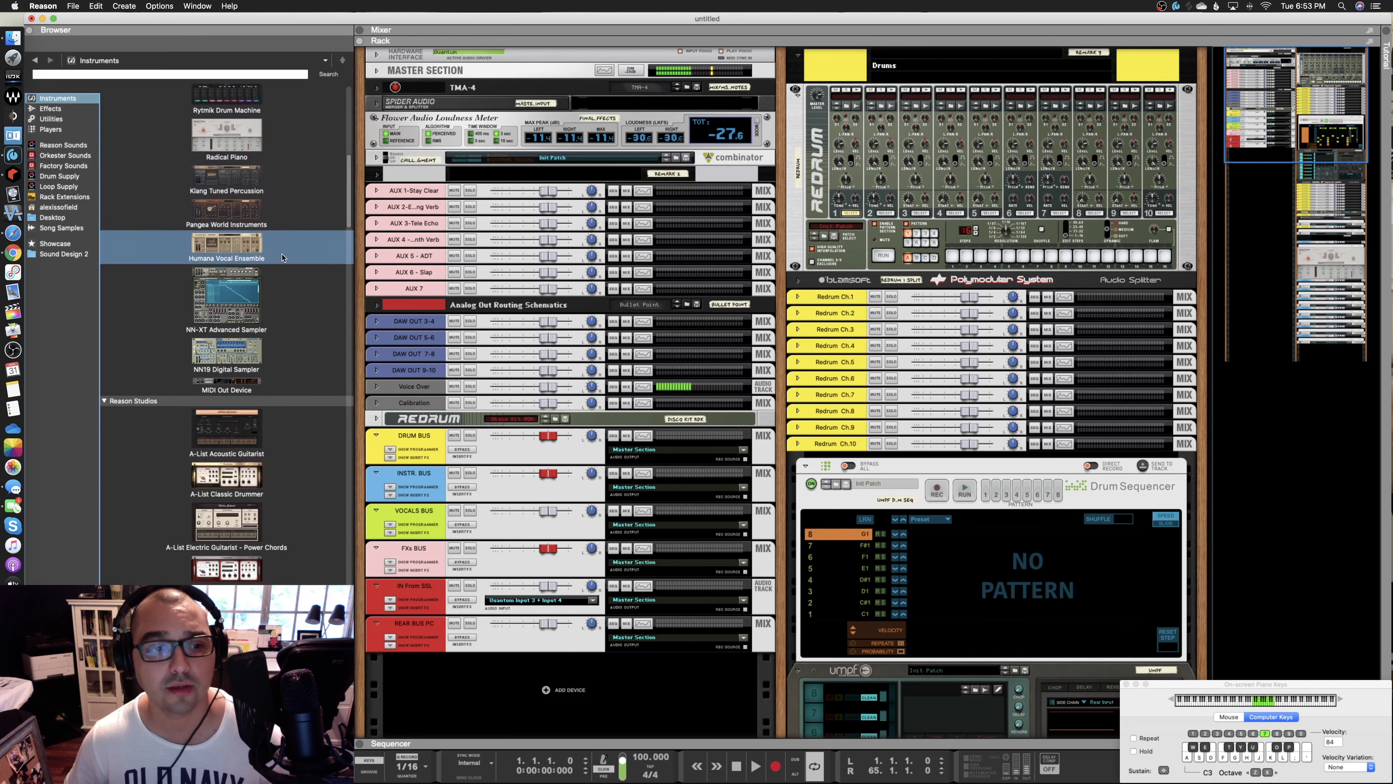
scroll(284, 275, "up", 3)
scroll(284, 274, "up", 6)
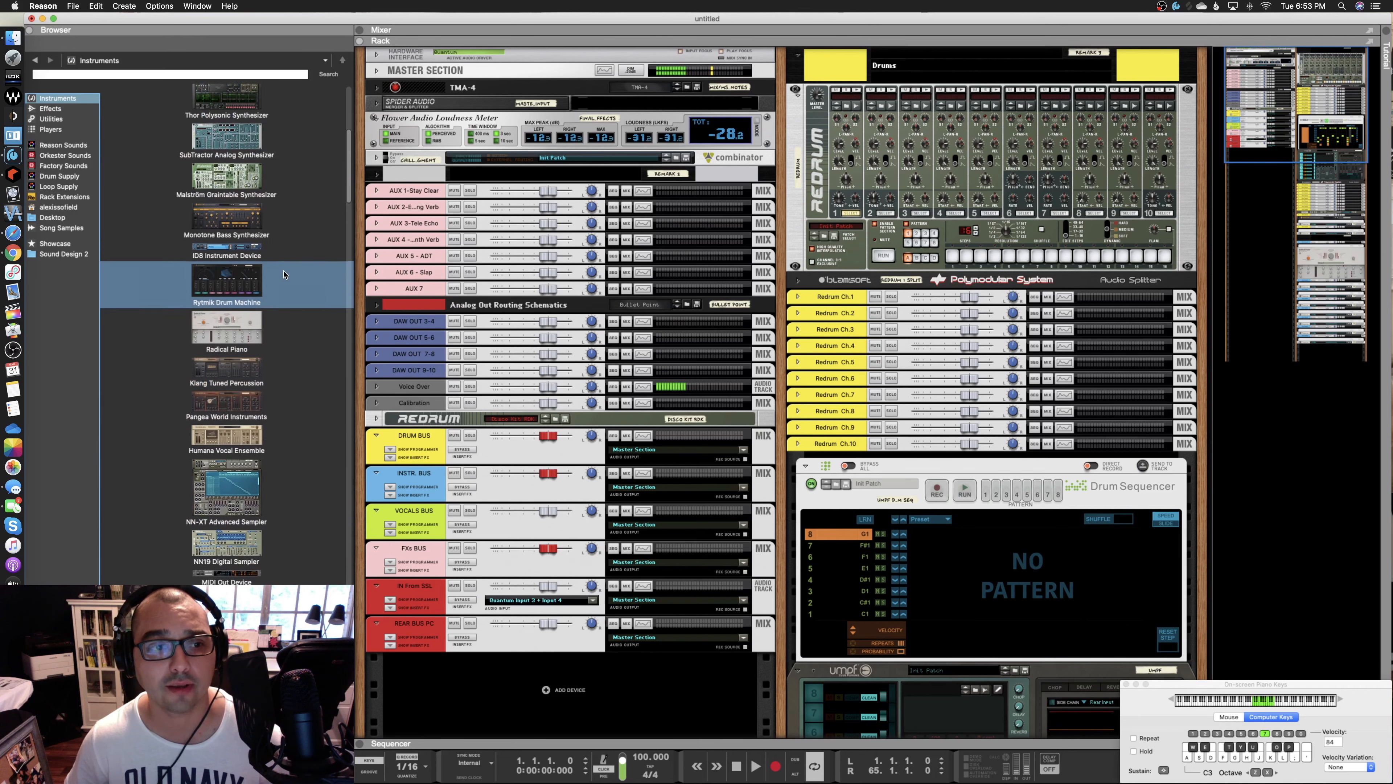
scroll(284, 274, "up", 3)
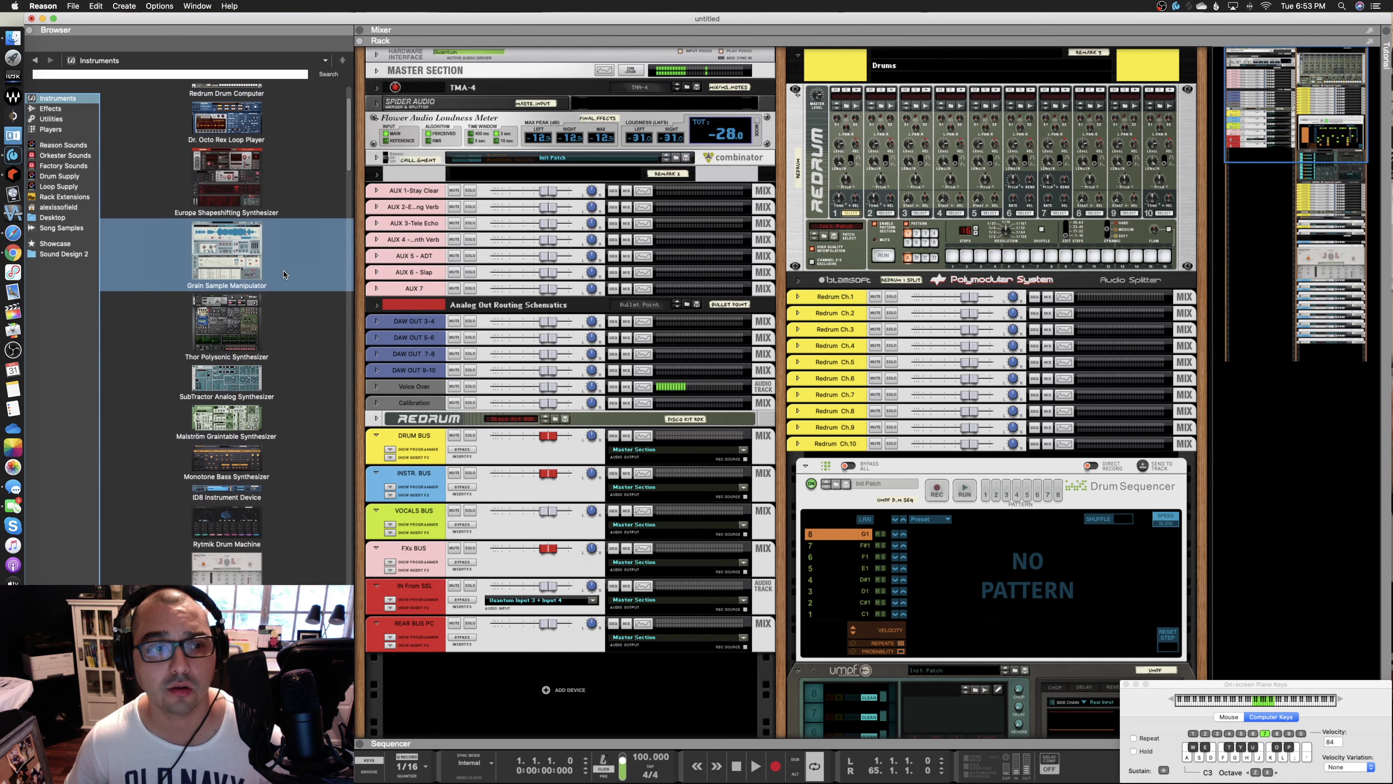
scroll(284, 275, "up", 3)
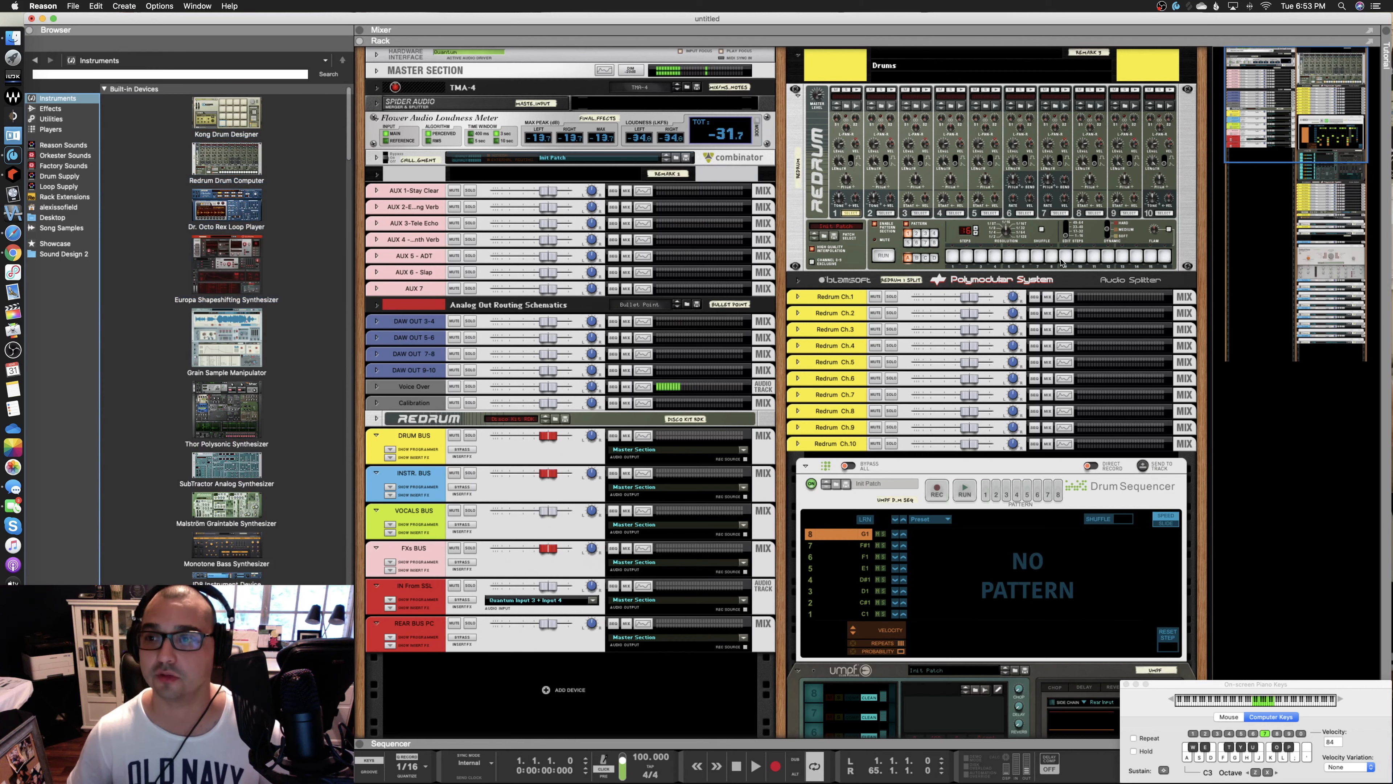
scroll(1015, 263, "down", 1)
left_click_drag(233, 113, 1211, 191)
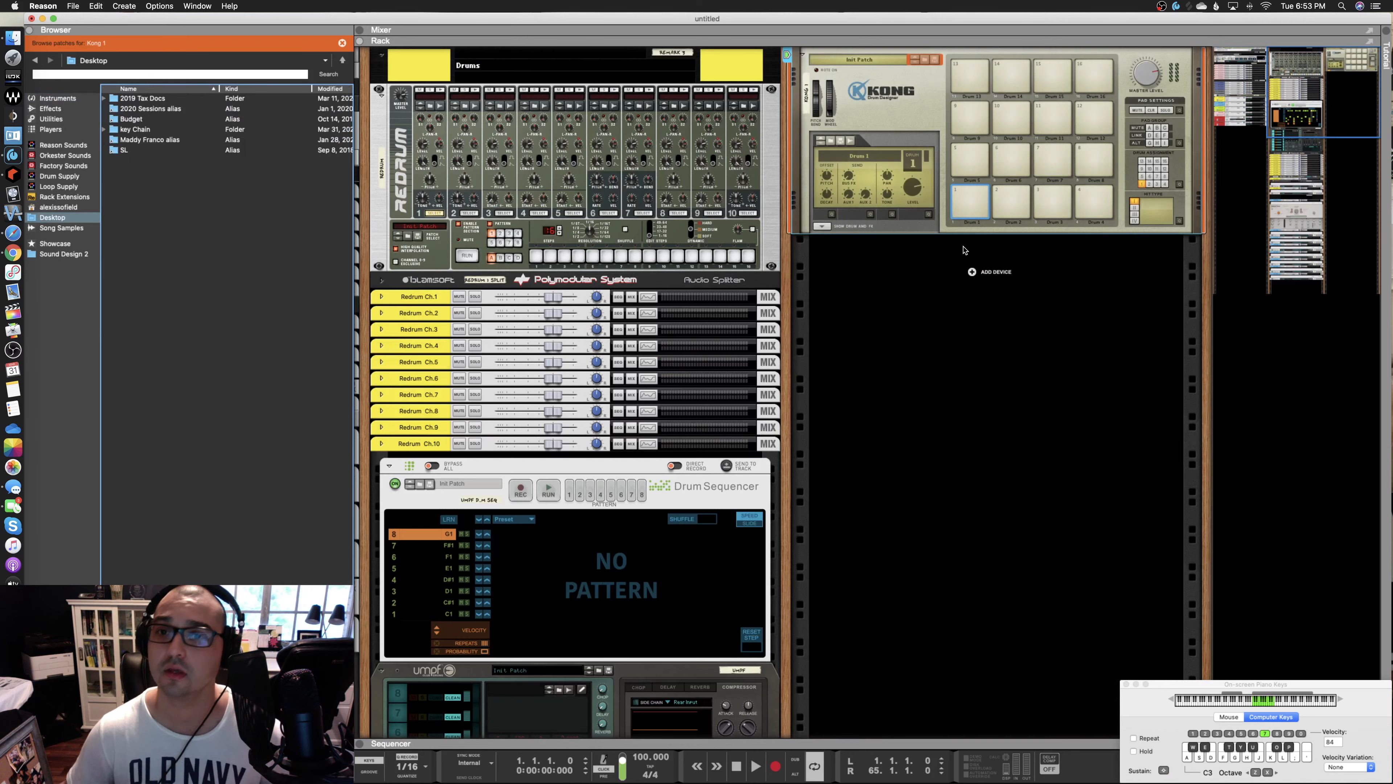
key("Tab")
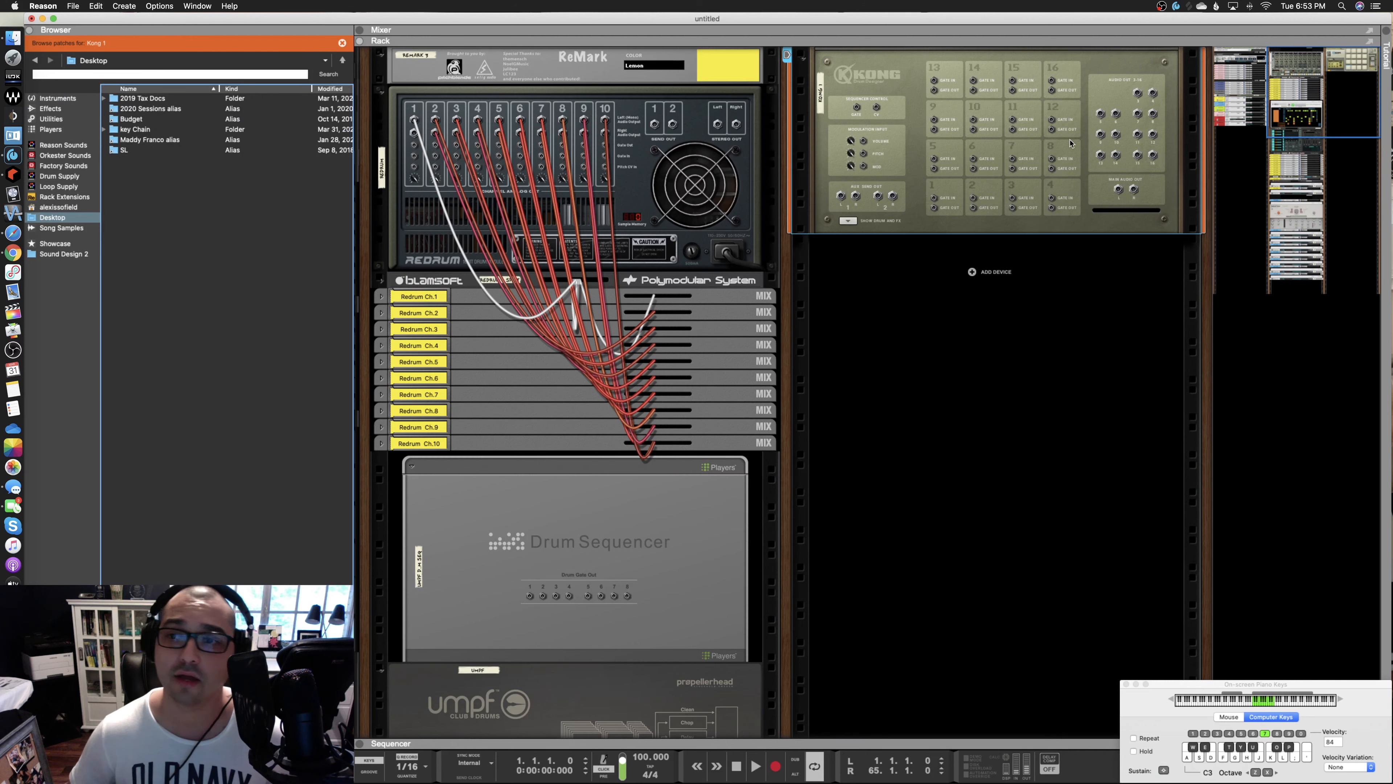
key("Tab")
key("Tab")
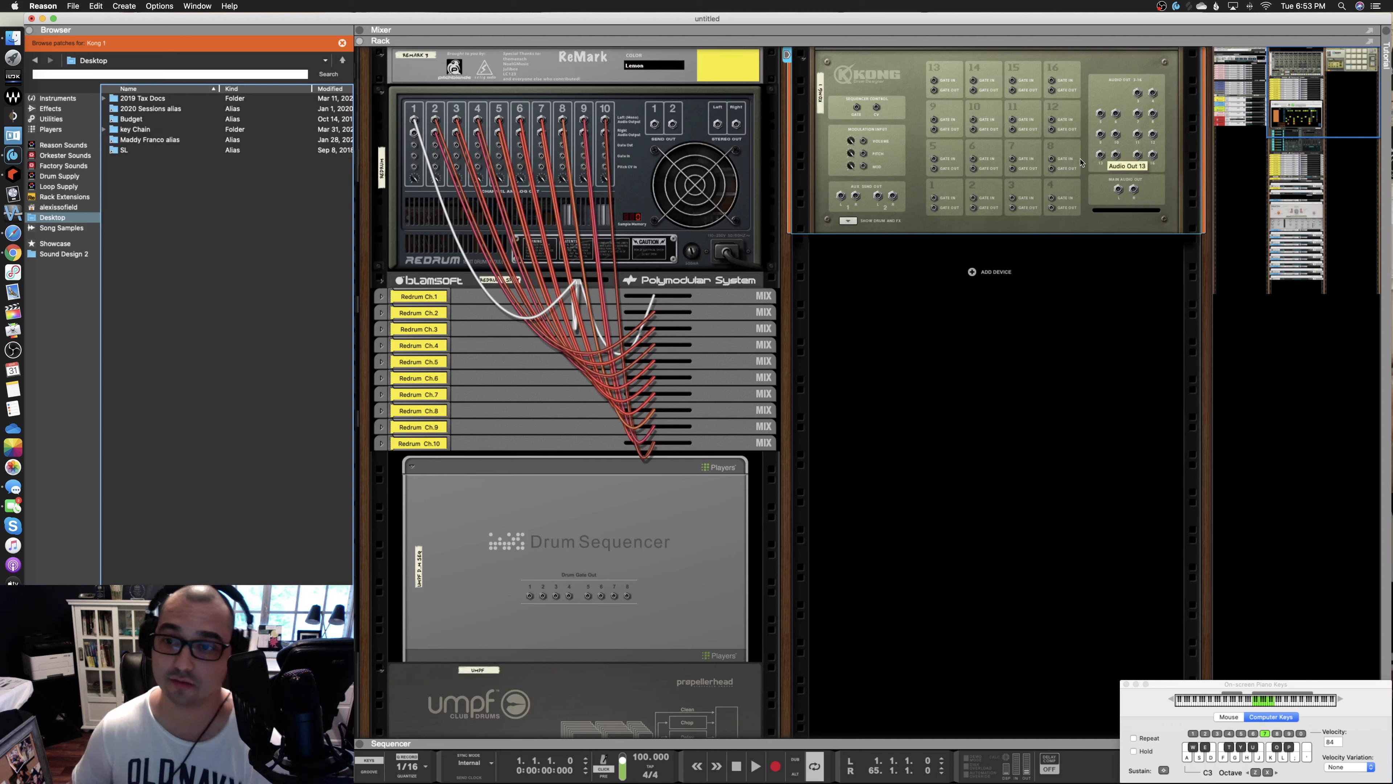
key("Tab")
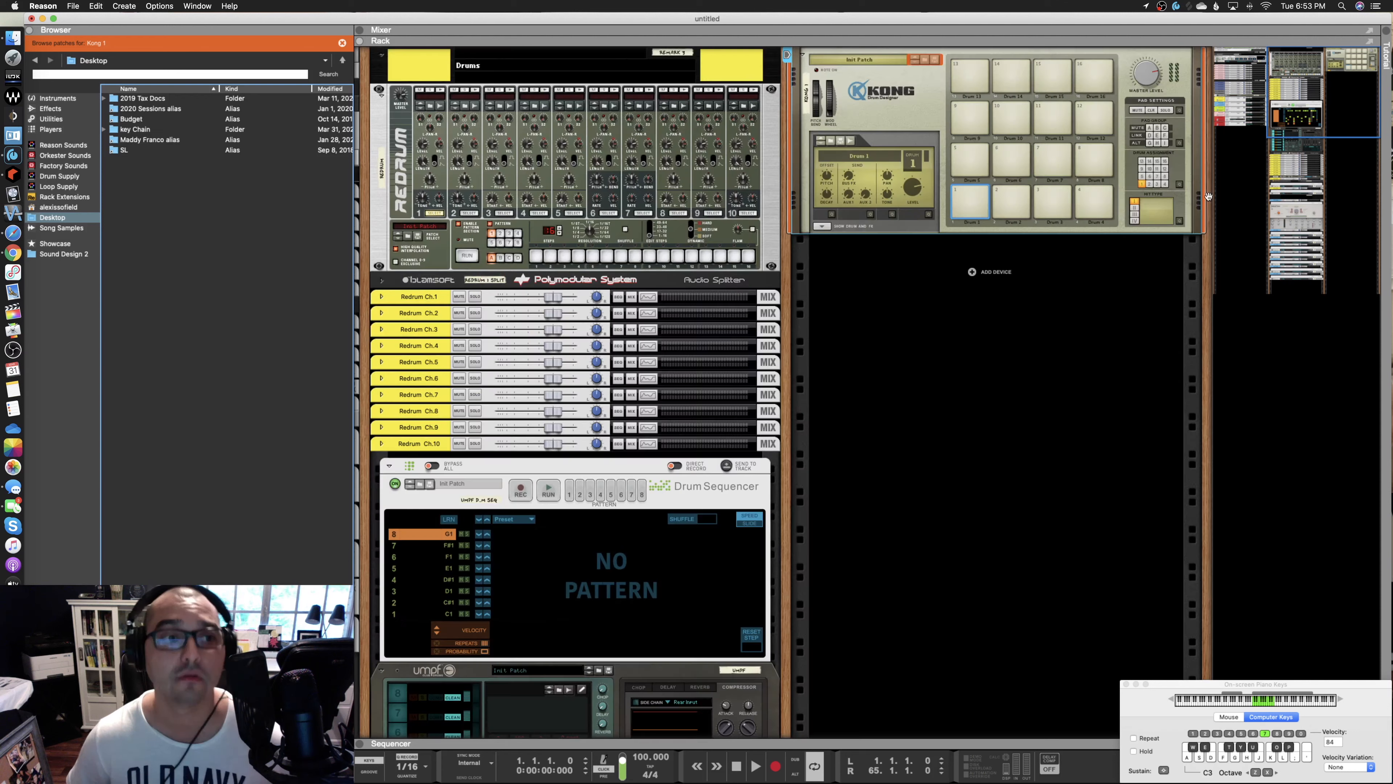
Step: Add a Mix Channel directly below the Kong and show the rear connections of both devices
left_click(63, 126)
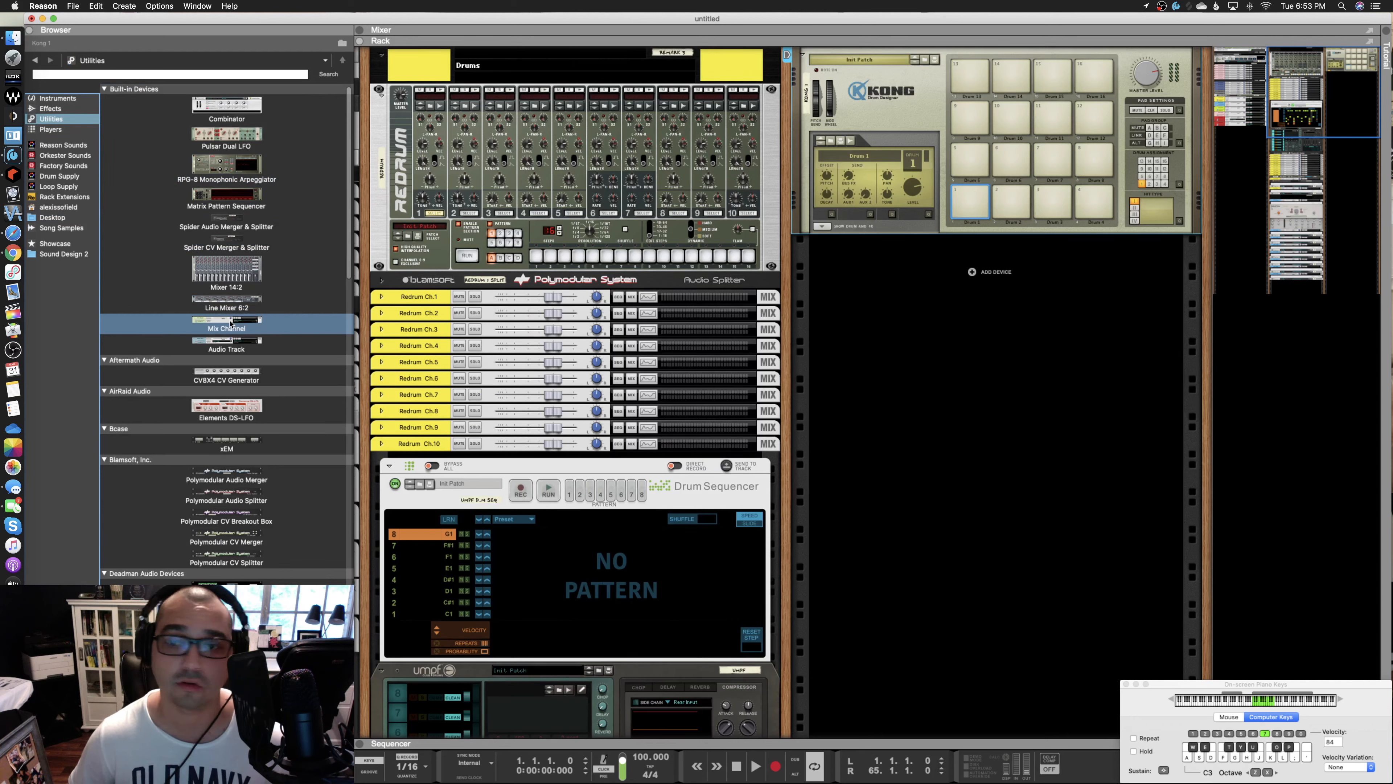
left_click_drag(224, 324, 960, 321)
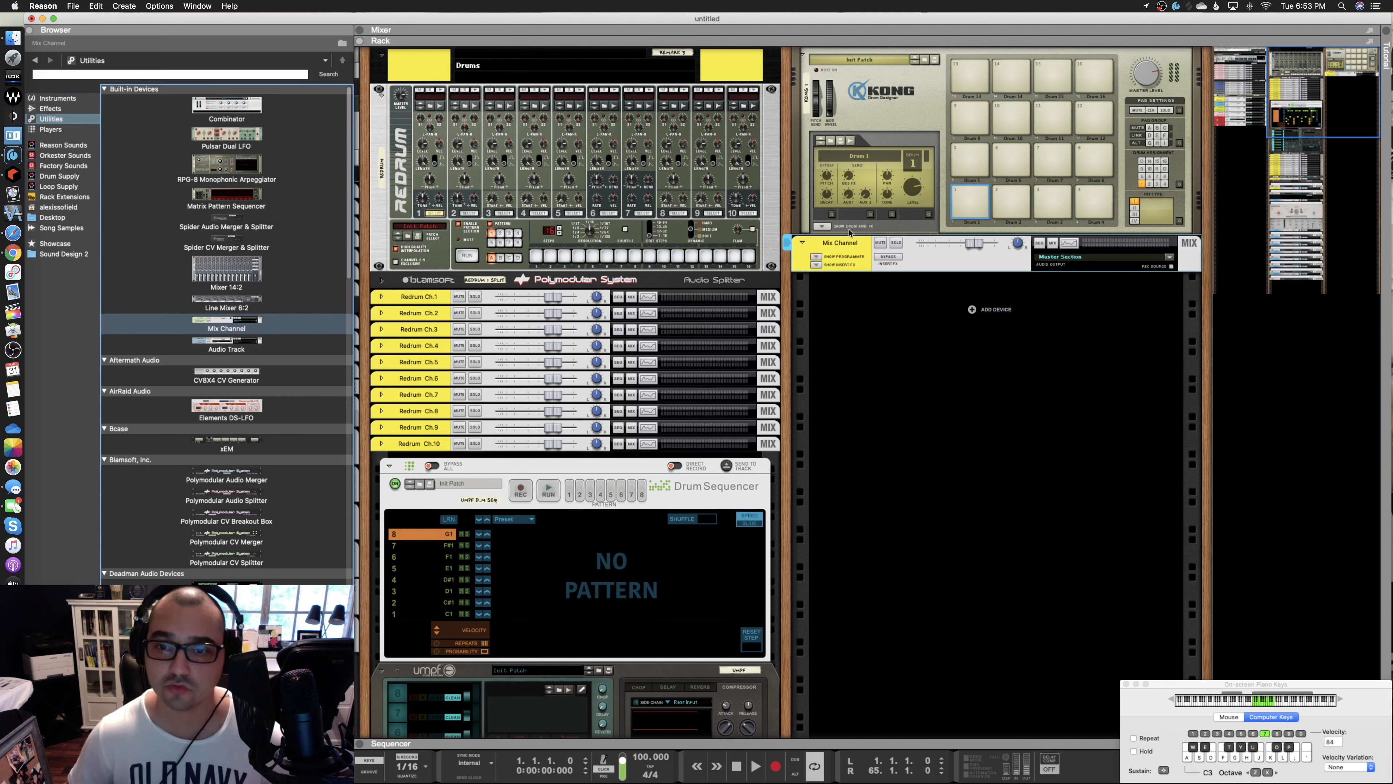
left_click(848, 258)
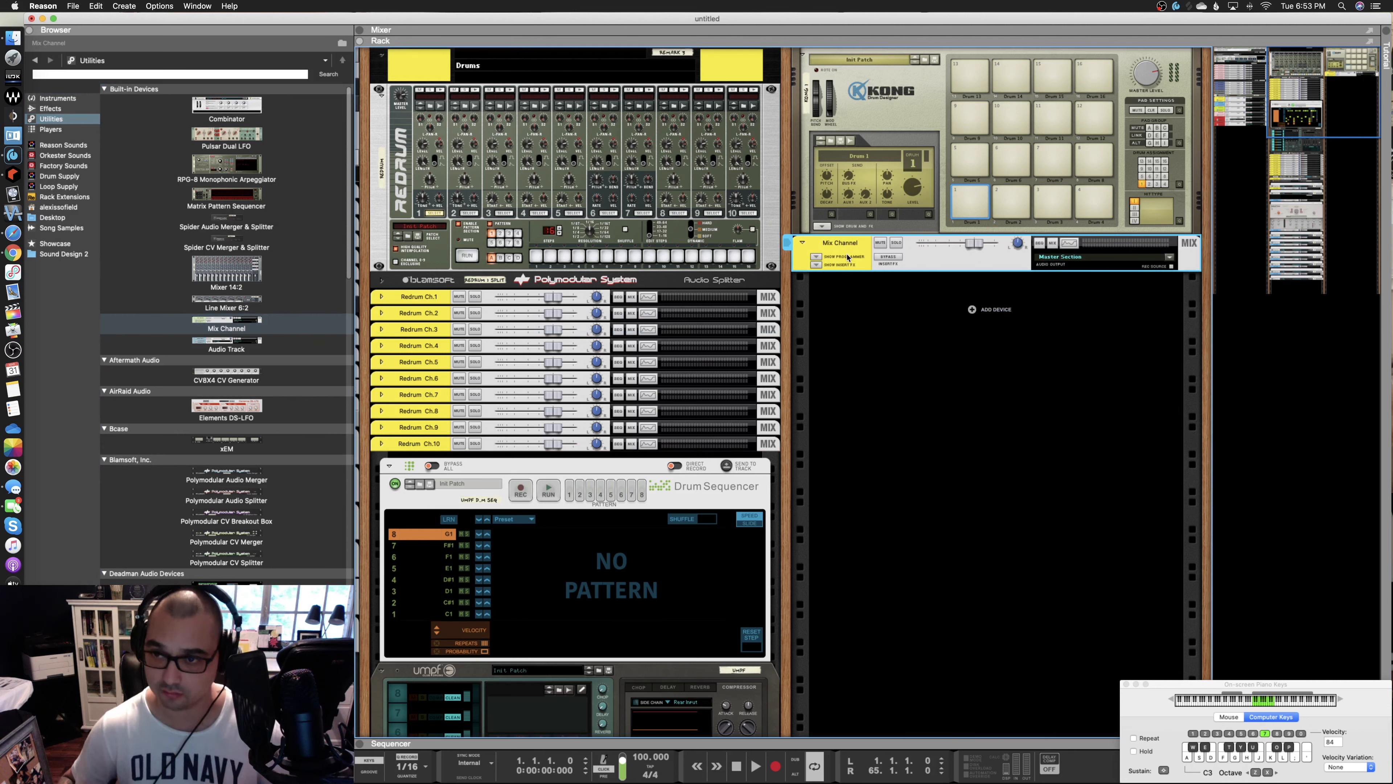
key("Tab")
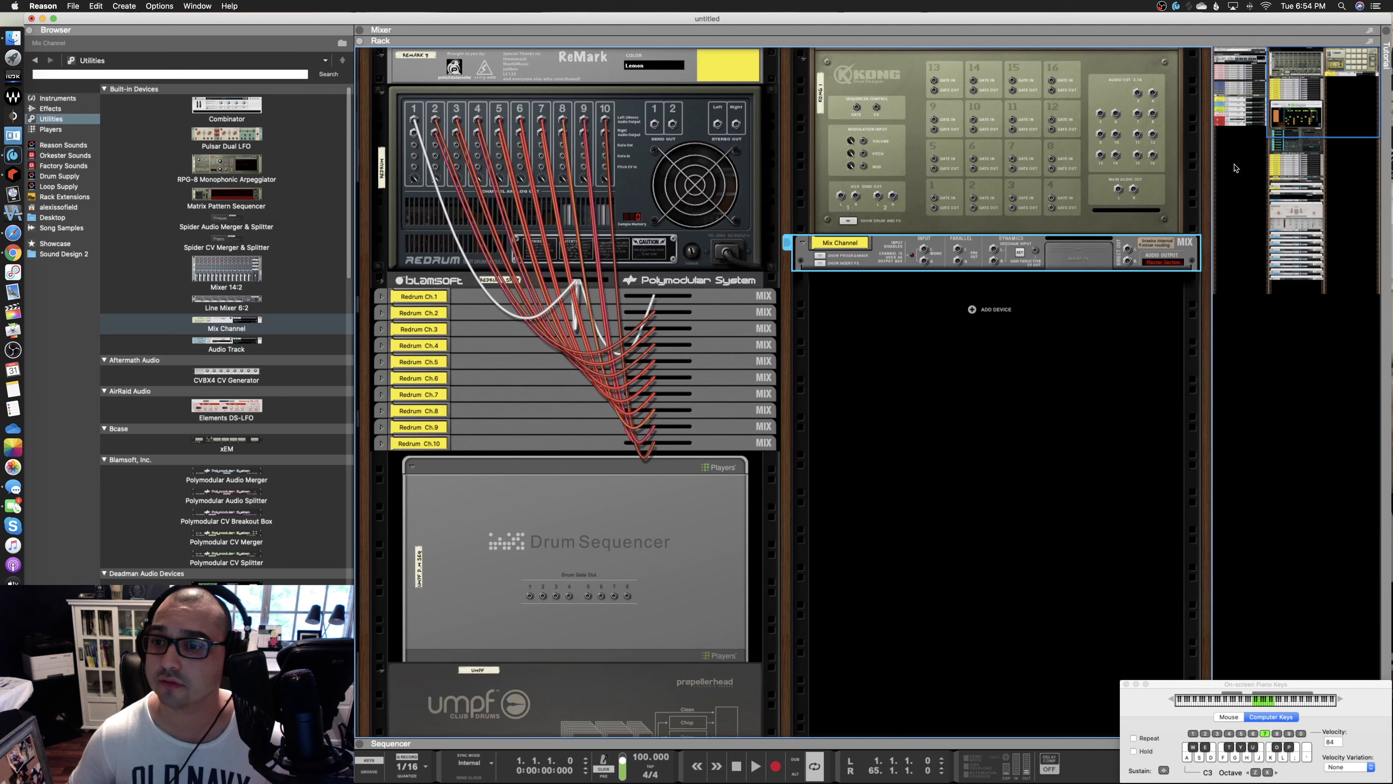
Step: Duplicate the mix channel below the Kong six times to make seven mix channels in the column
key("Tab")
left_click(839, 261)
left_click(838, 261)
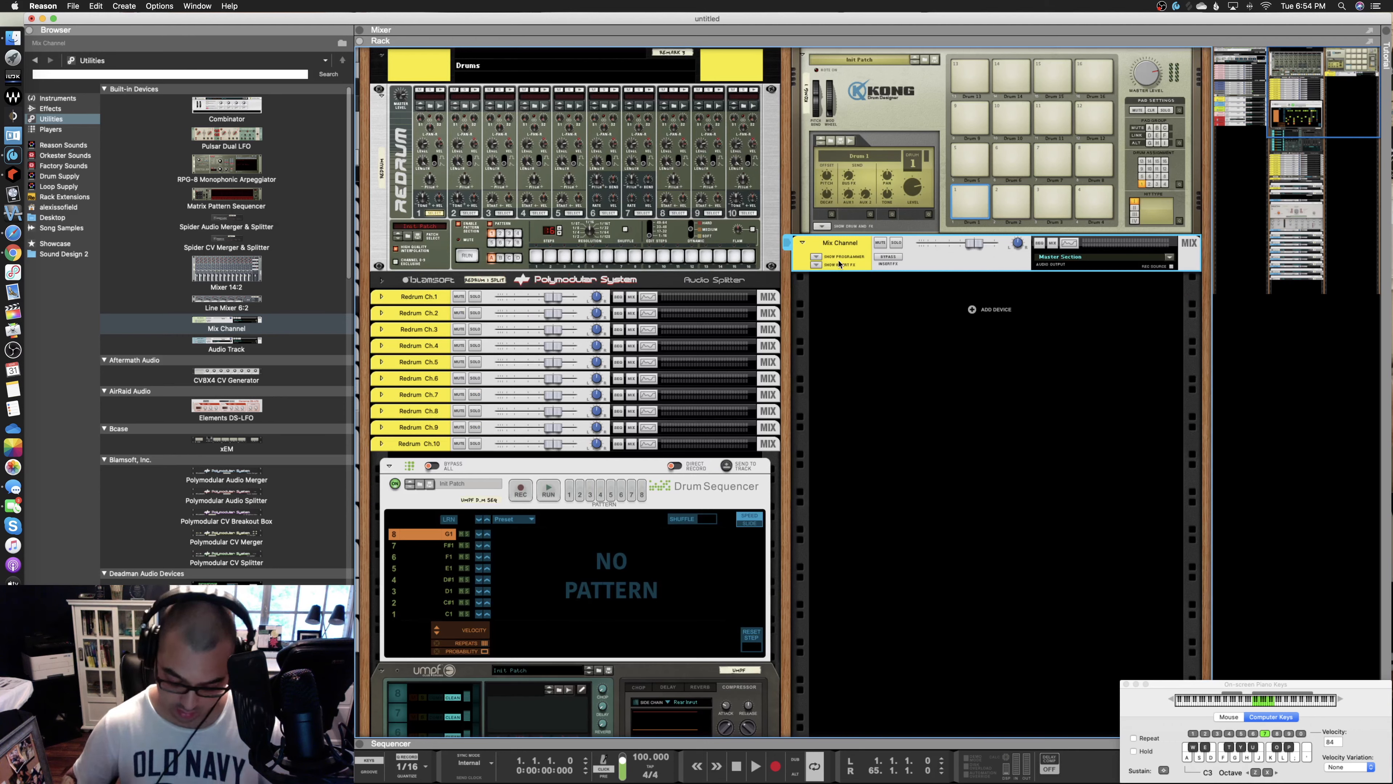
key("super+d")
key("super+d")
key("super+d")
key("super+d")
key("super+d")
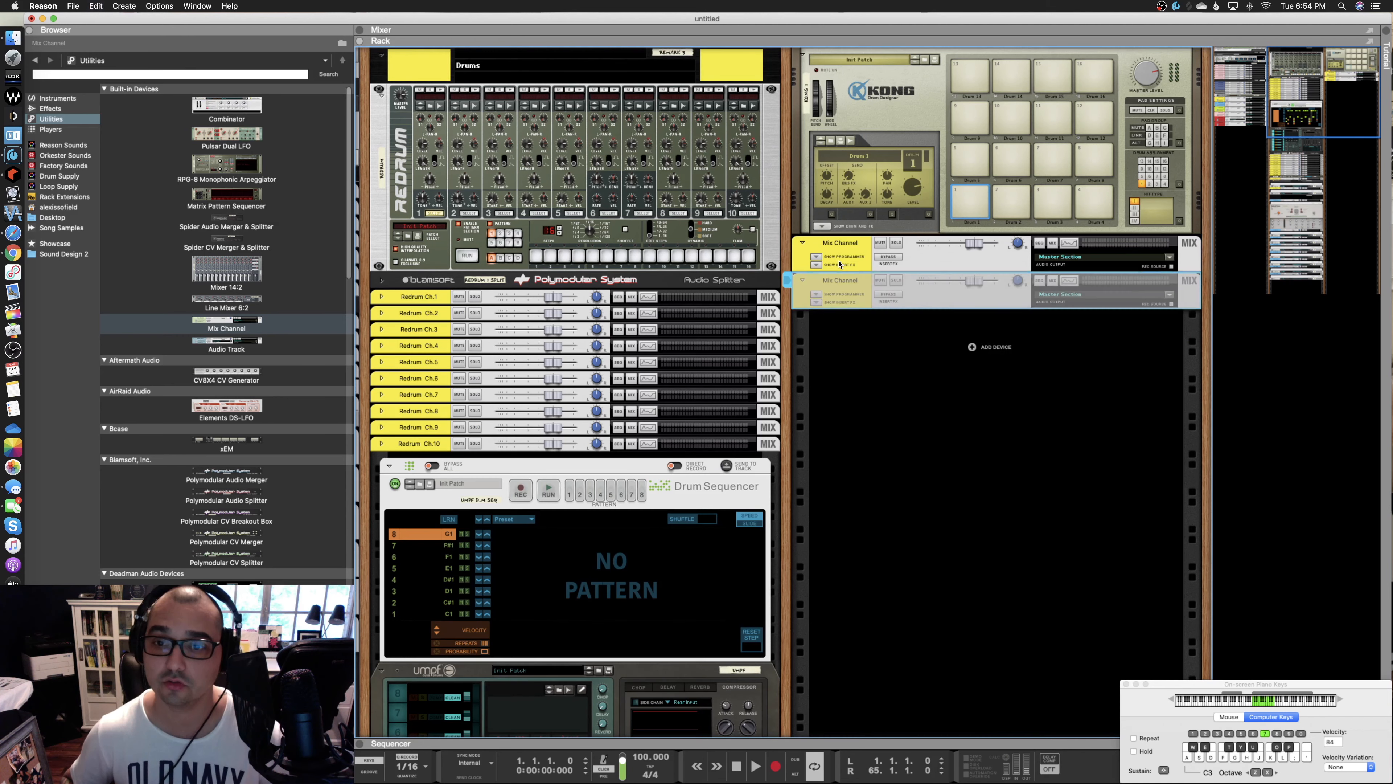
key("super+d")
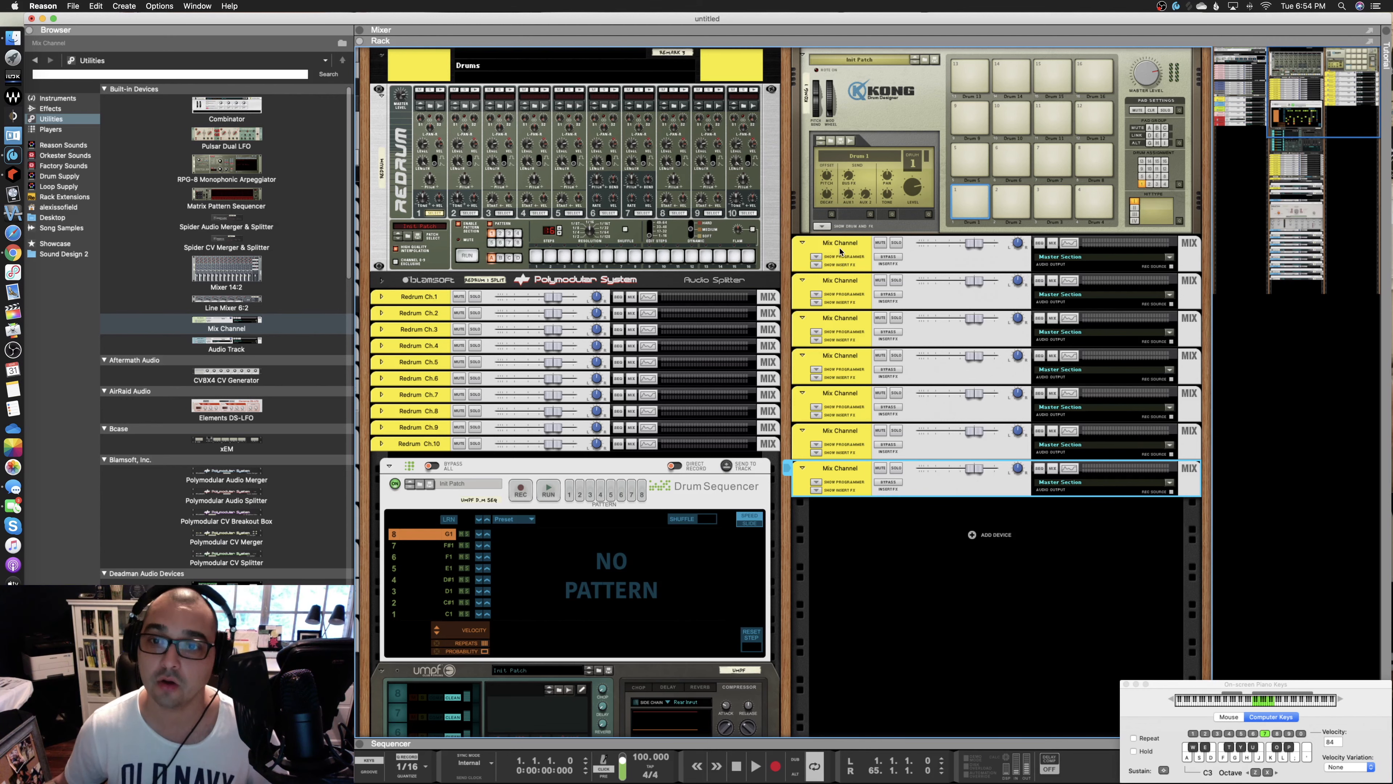
Step: Cable the Kong's rear outputs 3-4, 5-6 and 7-8 to the inputs of the first three mix channels
key("Tab")
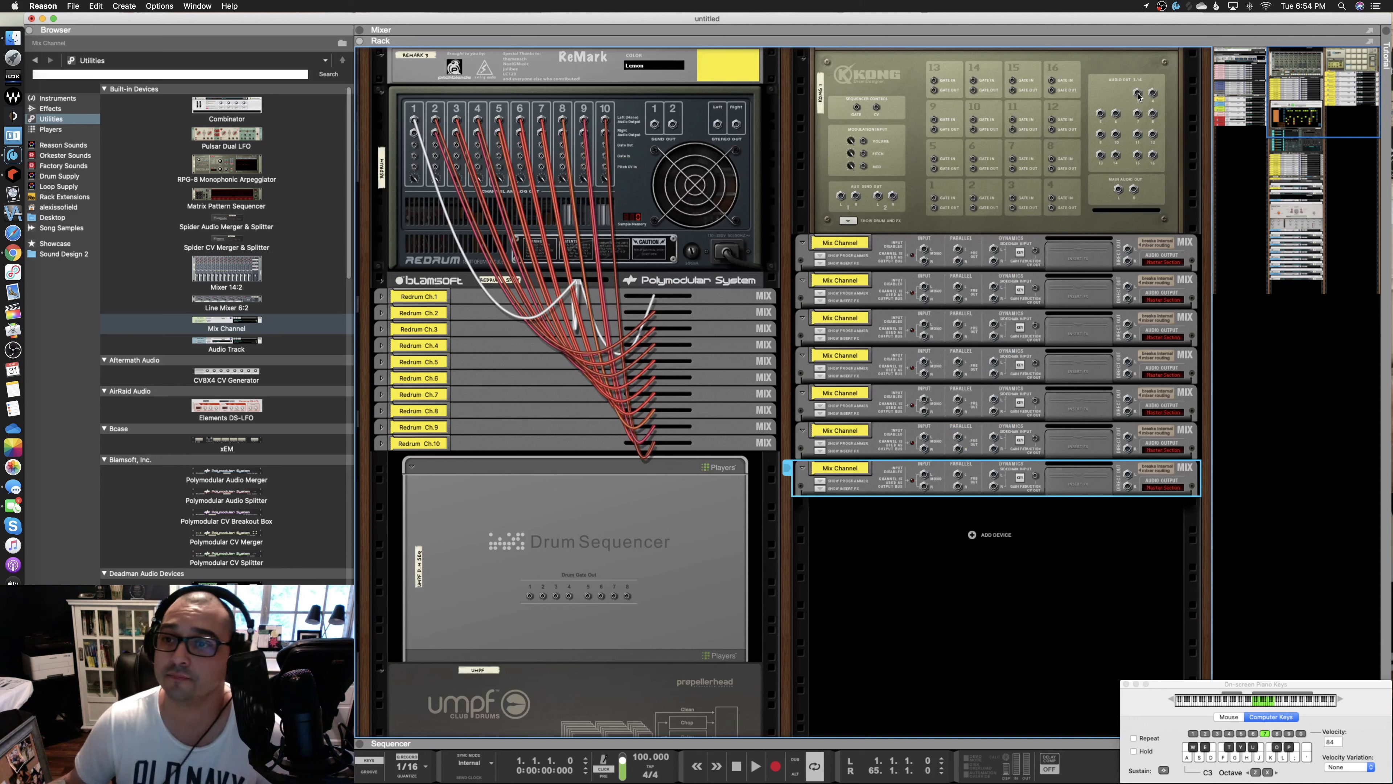
left_click_drag(1139, 97, 925, 251)
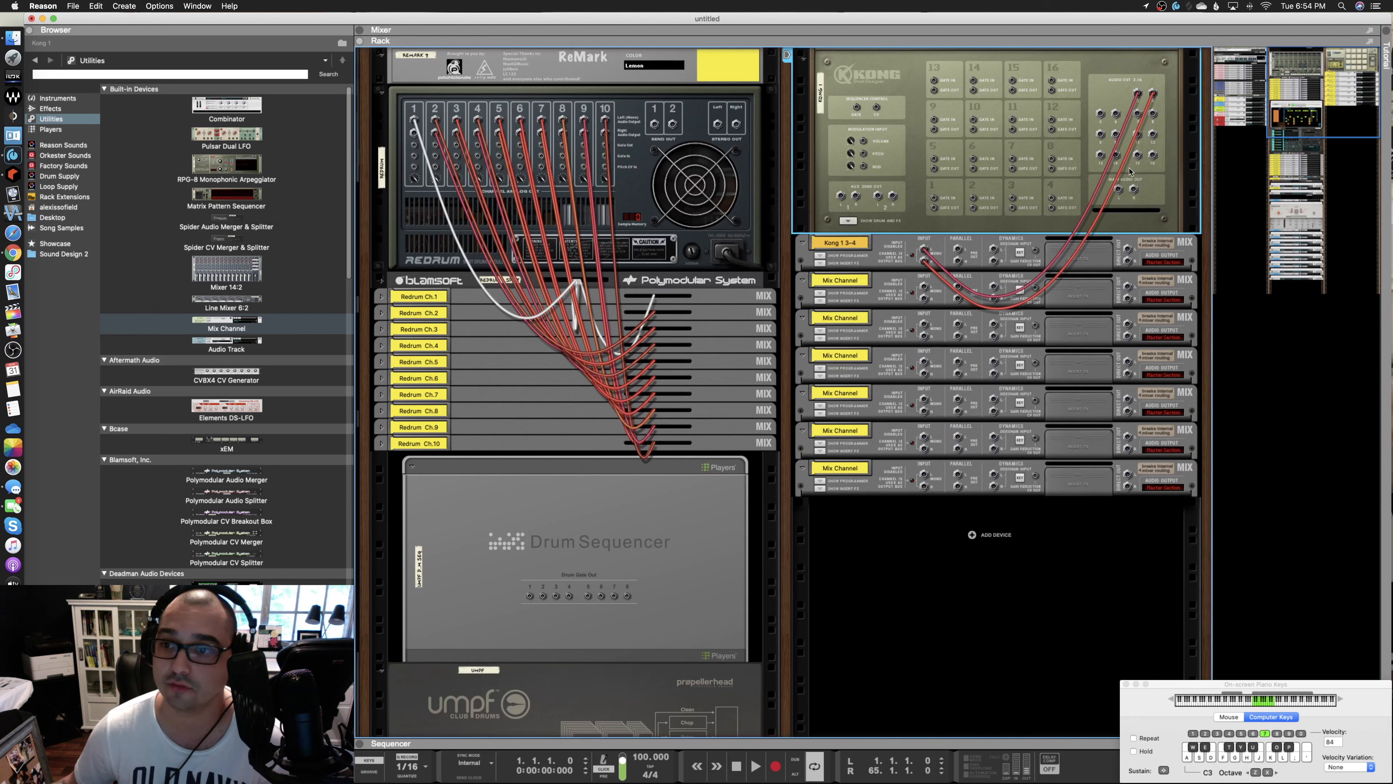
left_click_drag(1101, 115, 925, 289)
left_click_drag(1116, 135, 925, 325)
Step: Check the cable display with the second mix channel and the Kong selected, and inspect the Reduce Cable Clutter options in the preferences
left_click(902, 289)
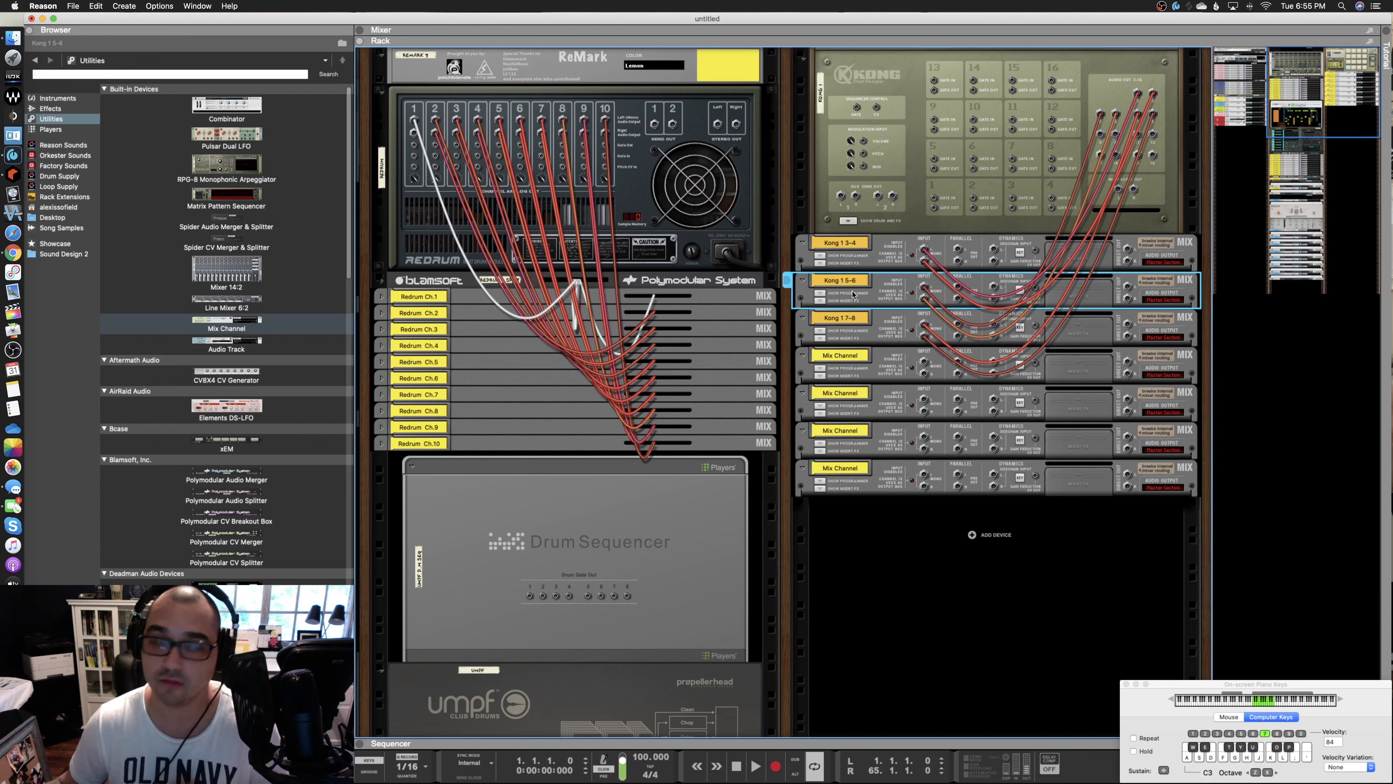
left_click(1127, 225)
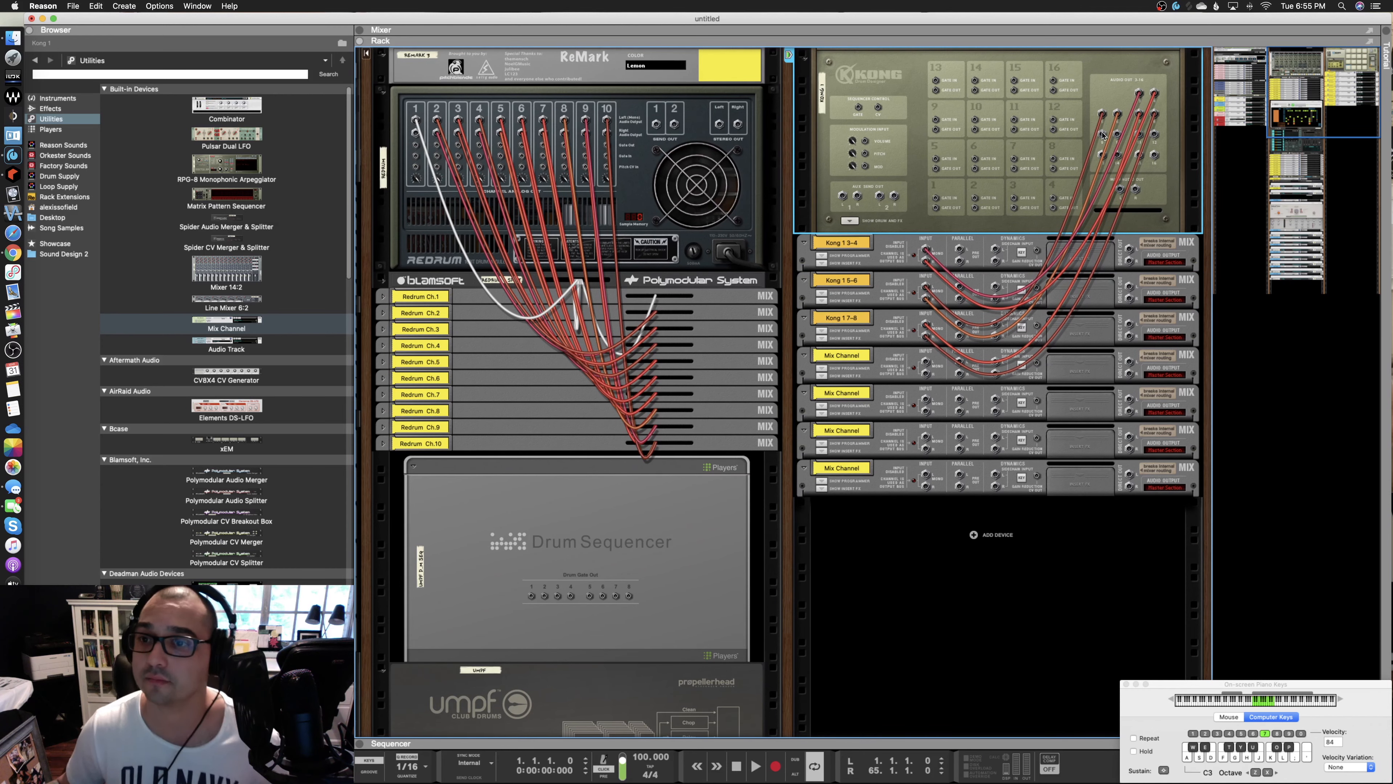
key("super+comma")
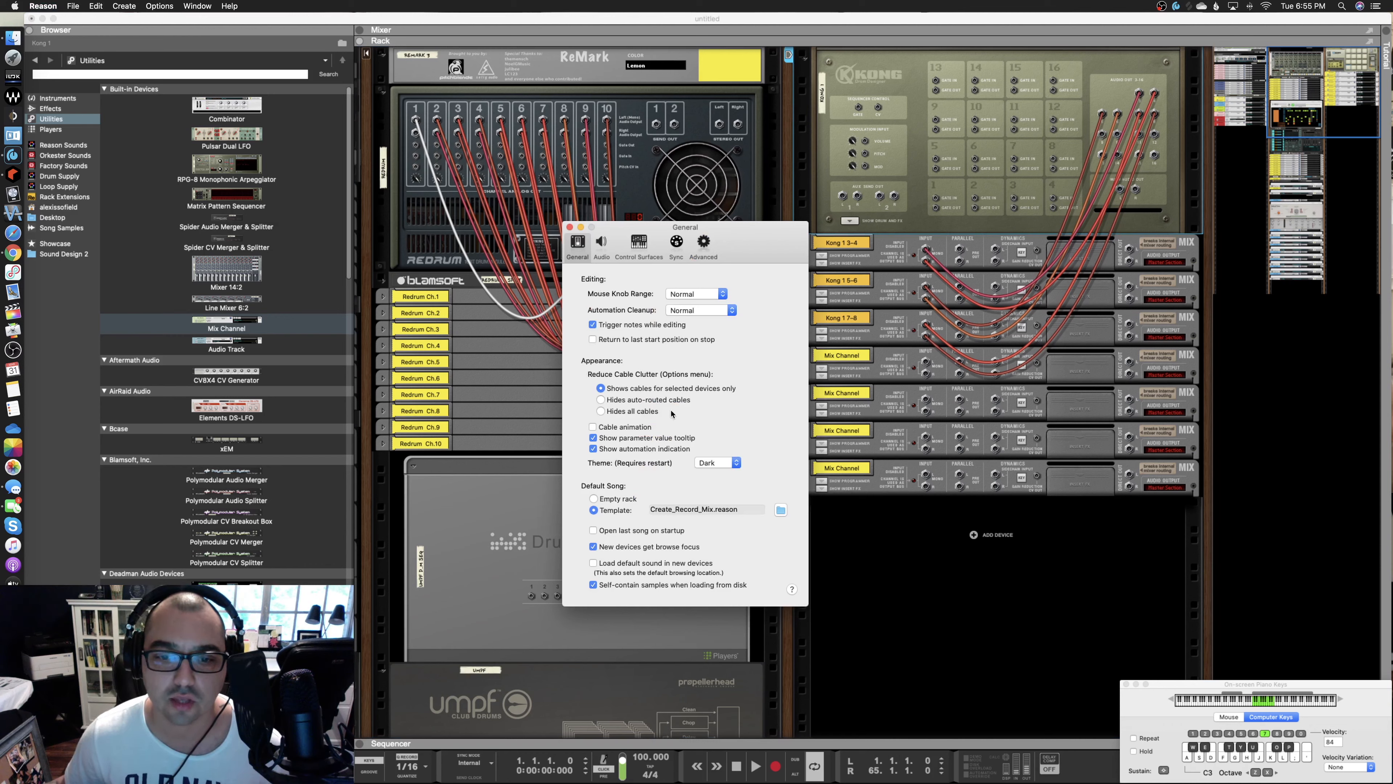
left_click(570, 227)
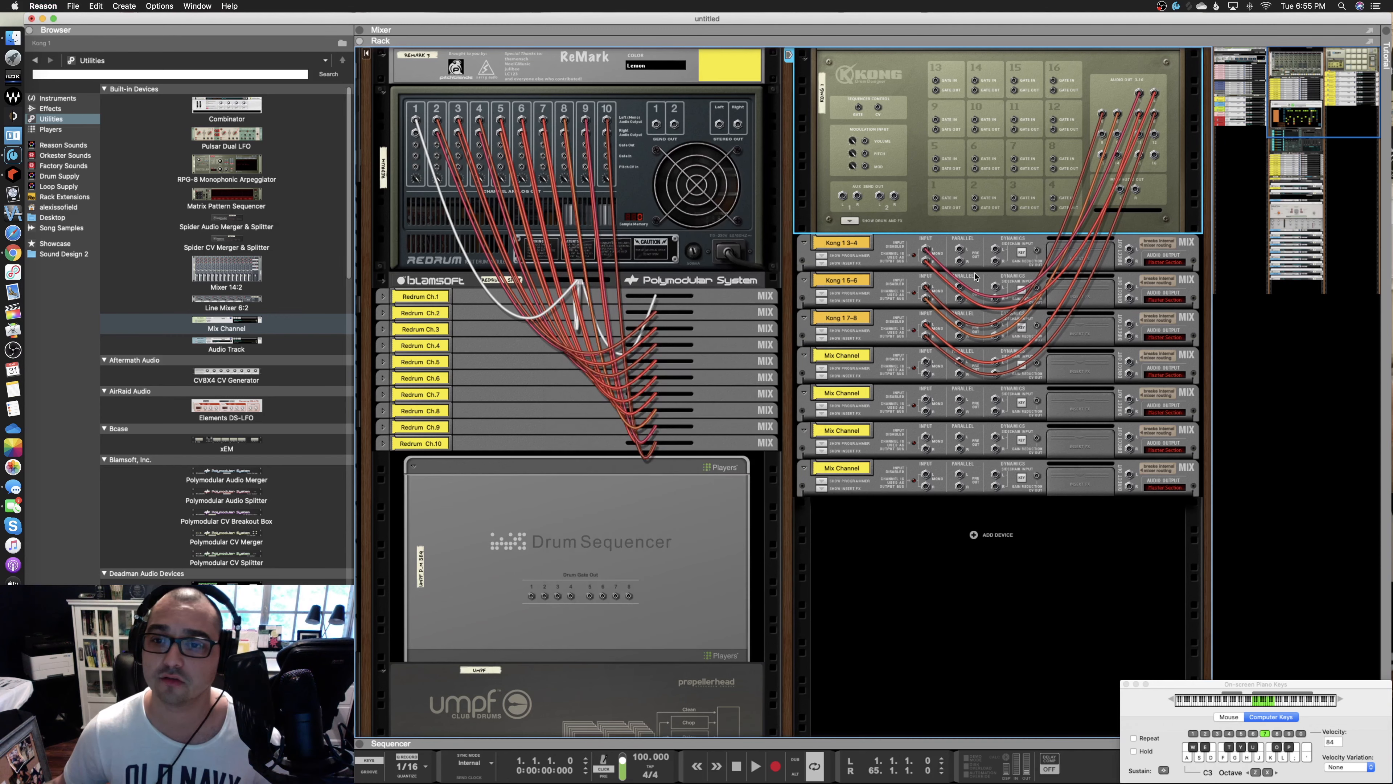
Step: Cable the Kong's outputs 9-10, 11-12, 13-14 and 15-16 to the remaining four mix channels
left_click_drag(1103, 135, 926, 362)
left_click_drag(1141, 136, 926, 399)
left_click_drag(1107, 159, 926, 437)
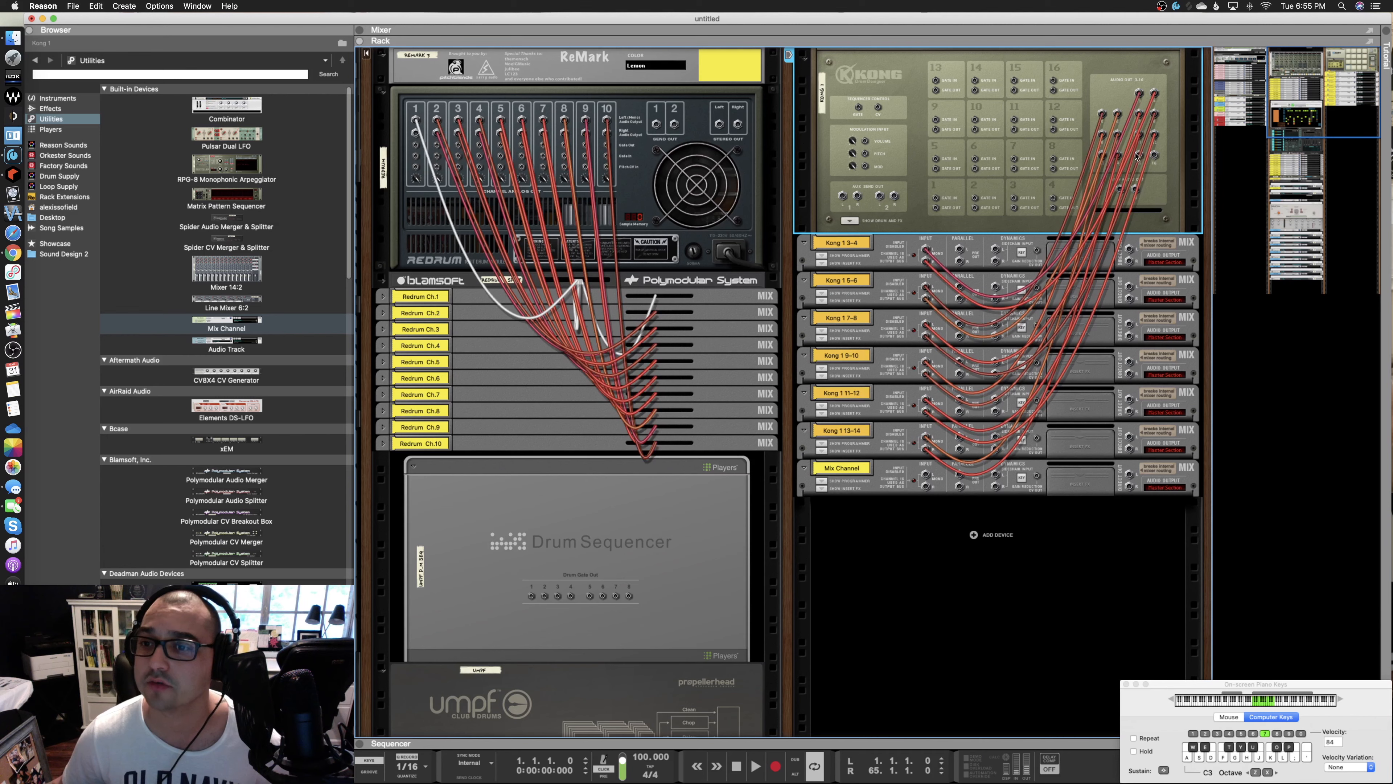
left_click_drag(1138, 155, 927, 477)
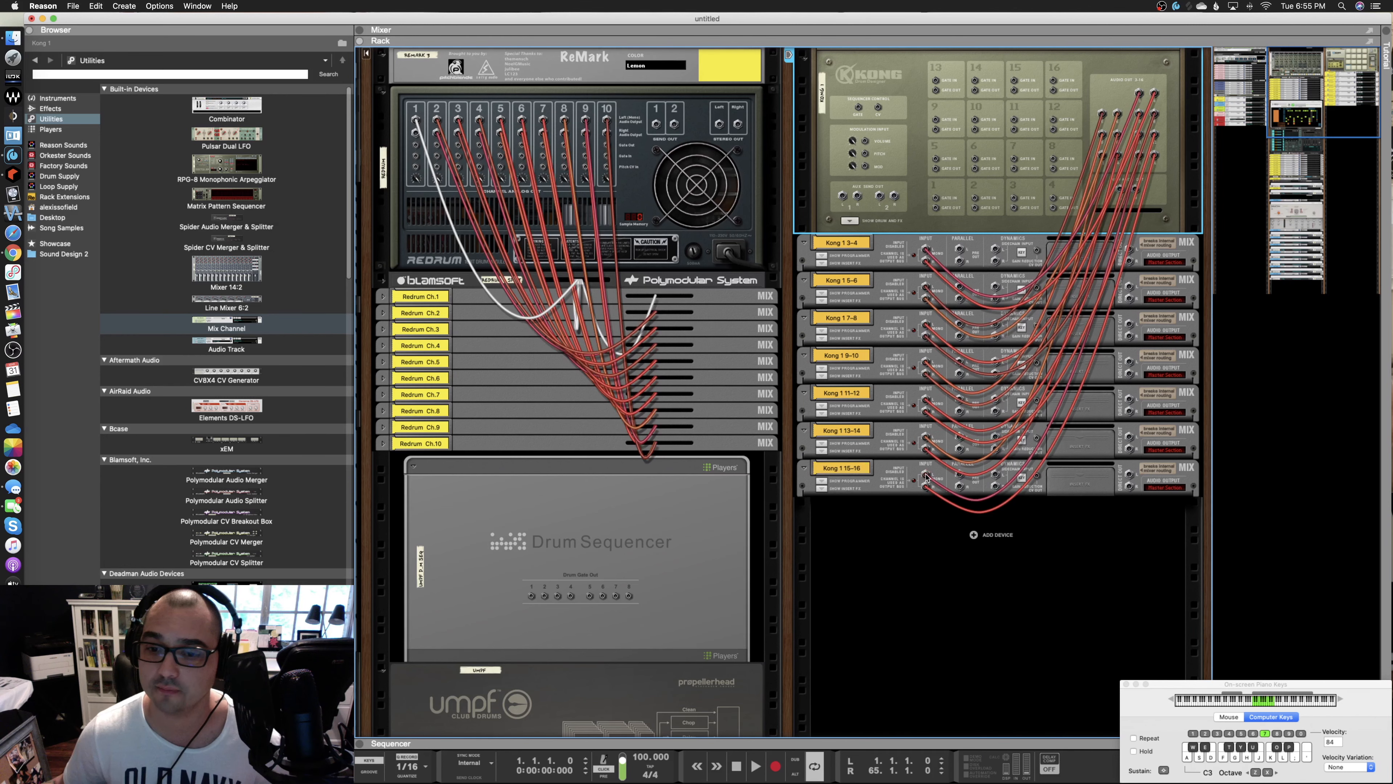
Step: Examine the Kong mix channels one by one, compare them with the Umpf drums' rear cabling, and return to the Kong's front
left_click(865, 262)
left_click(883, 294)
left_click(880, 334)
left_click(887, 370)
left_click(888, 407)
left_click_drag(889, 452, 890, 461)
left_click(881, 251)
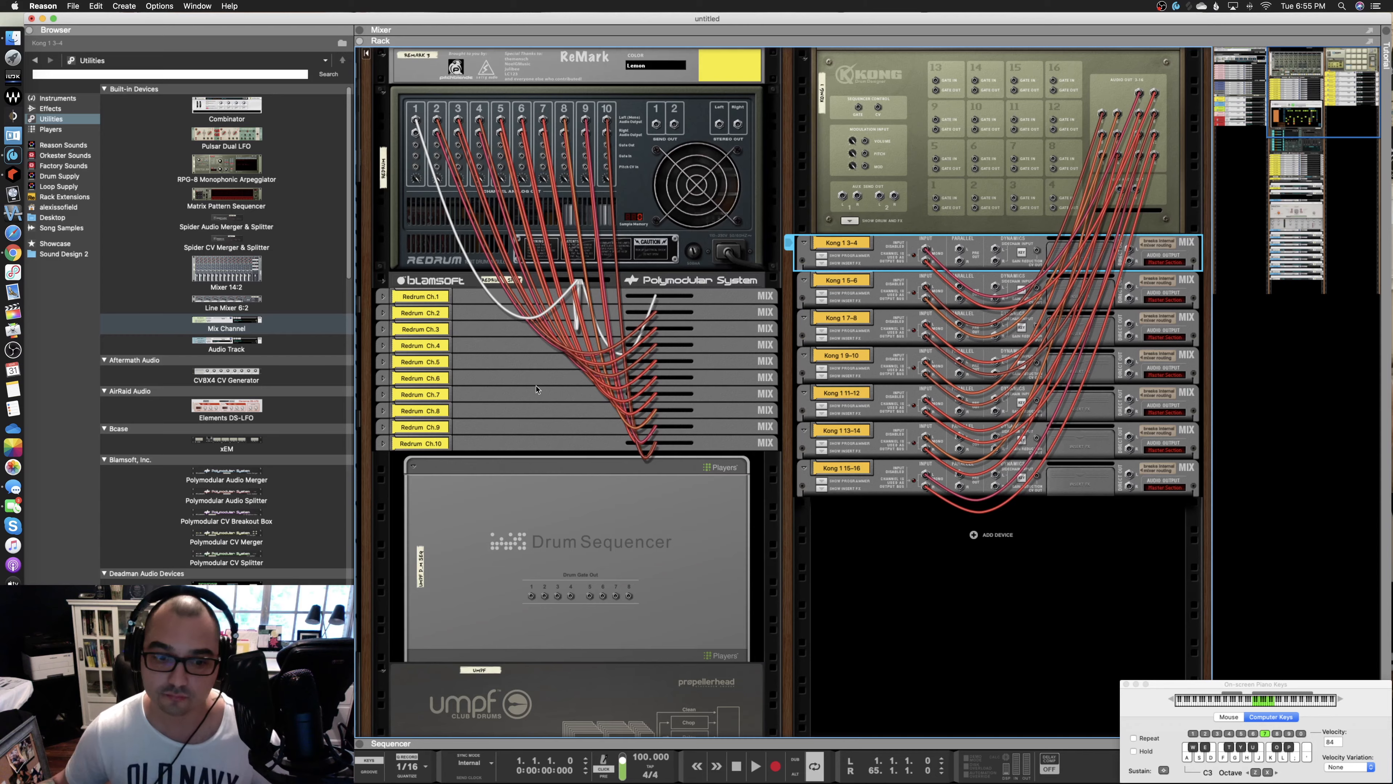
scroll(536, 388, "down", 10)
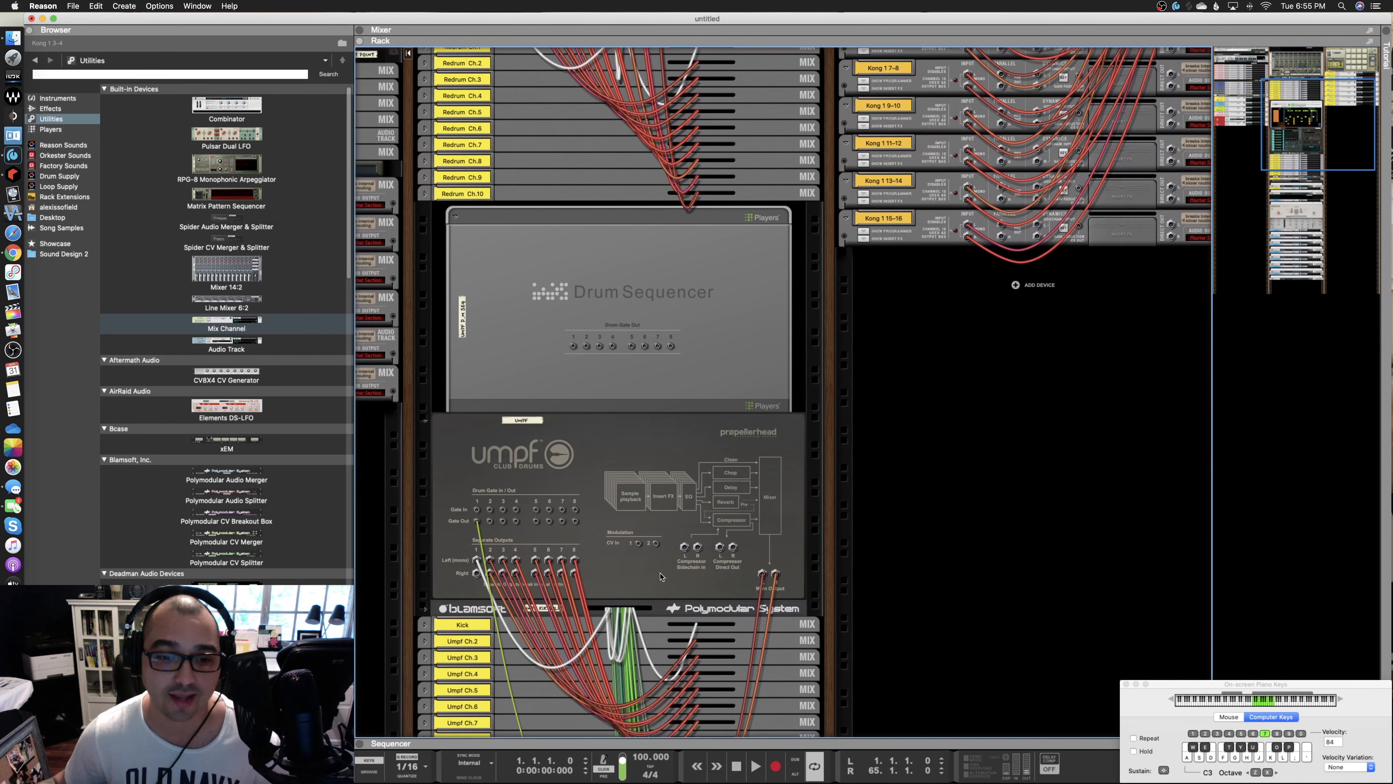
scroll(1042, 159, "up", 5)
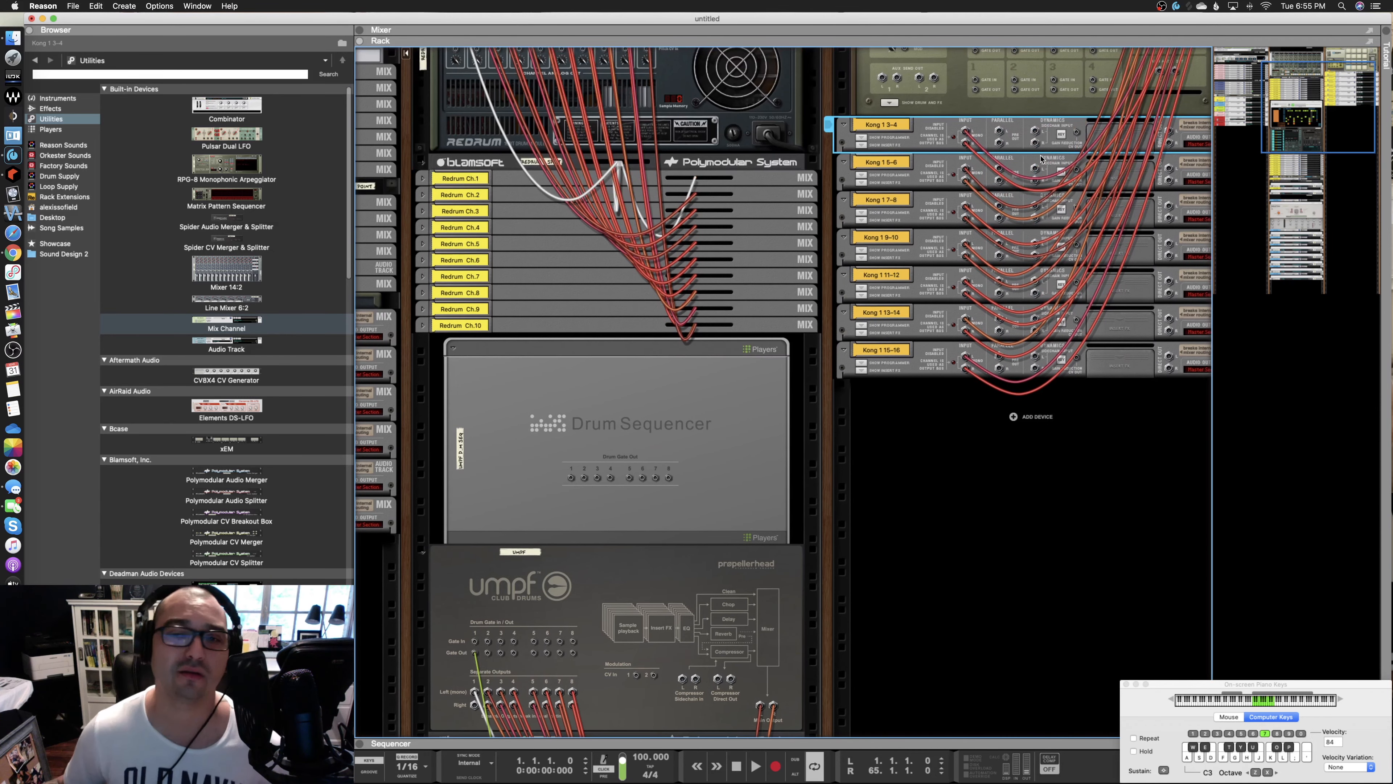
key("Tab")
scroll(924, 140, "up", 4)
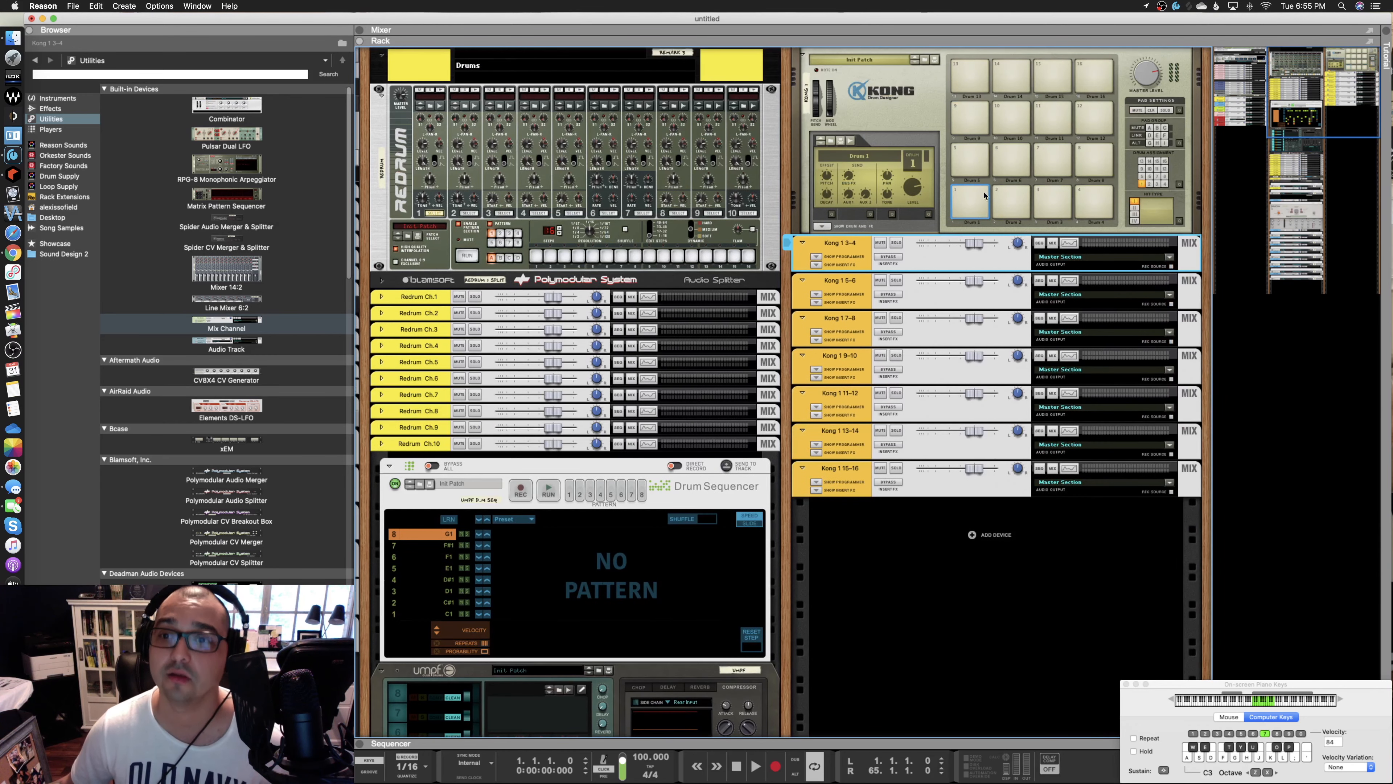
Step: Show the Kong's drum and FX section for Drum 1 and inspect the main outputs on its rear
left_click(976, 201)
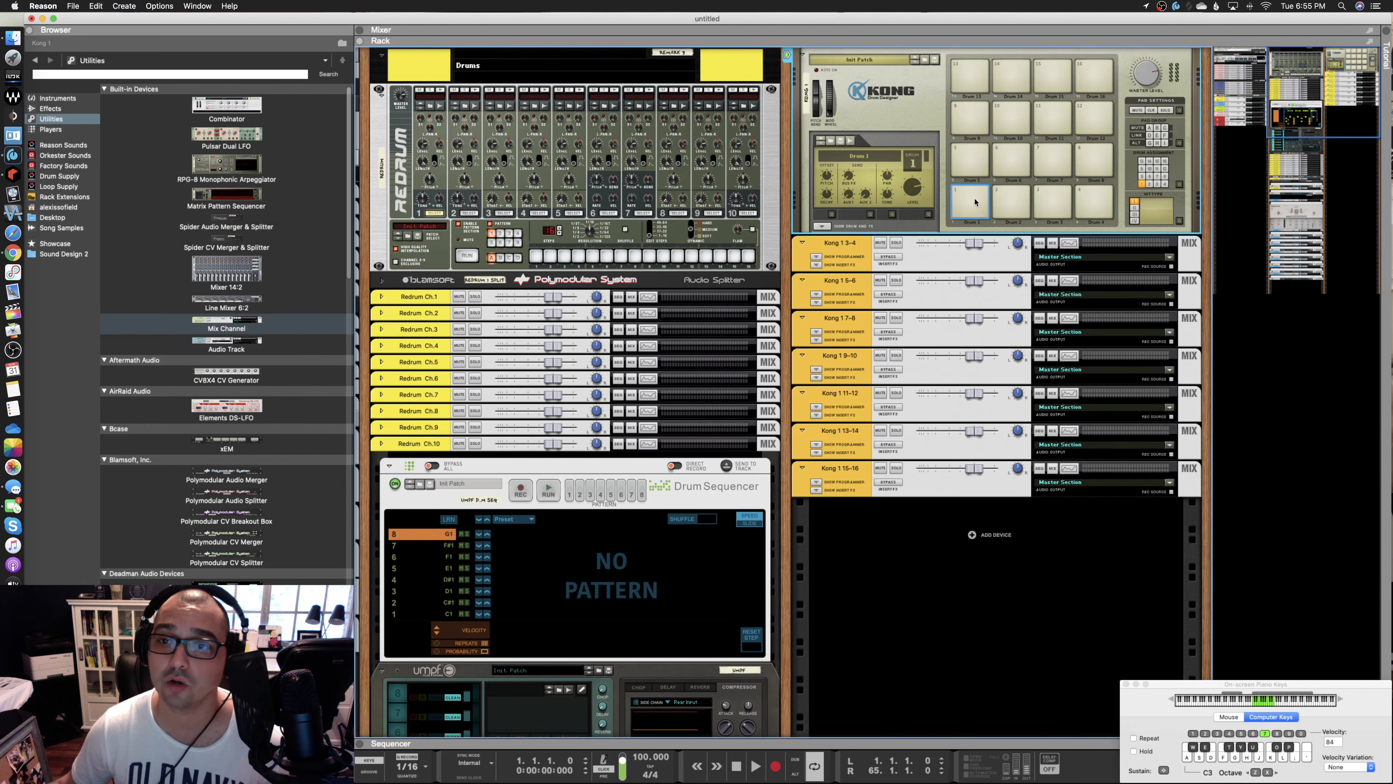
left_click(822, 226)
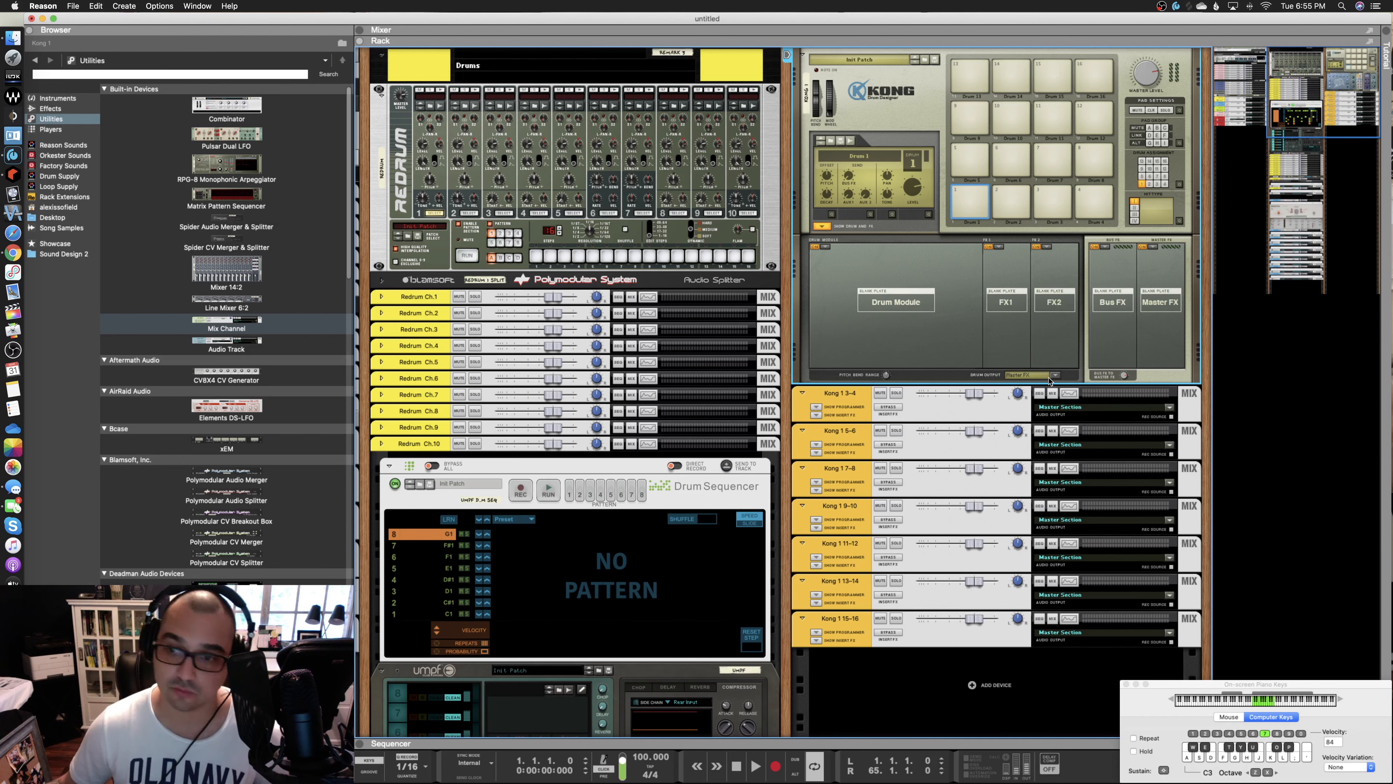
key("Tab")
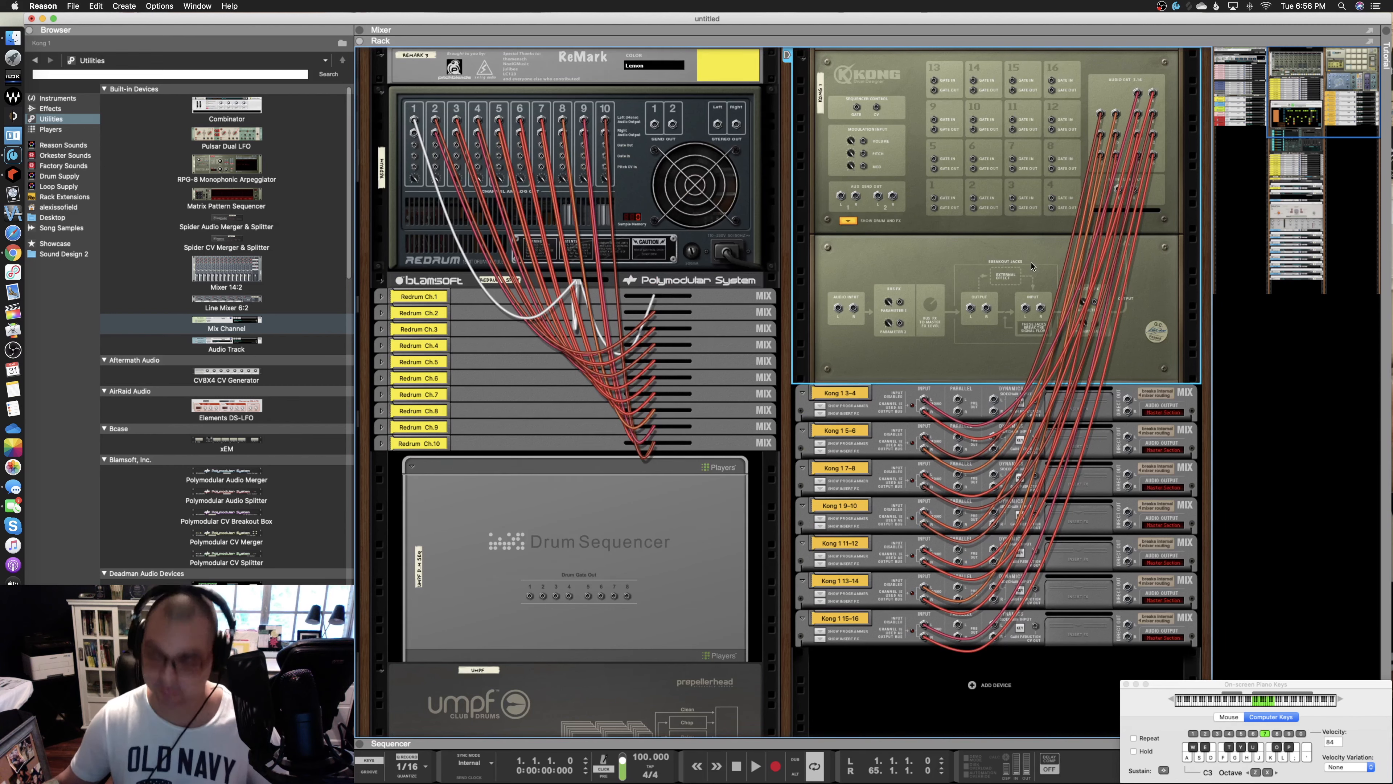
left_click_drag(1117, 189, 1150, 199)
key("Tab")
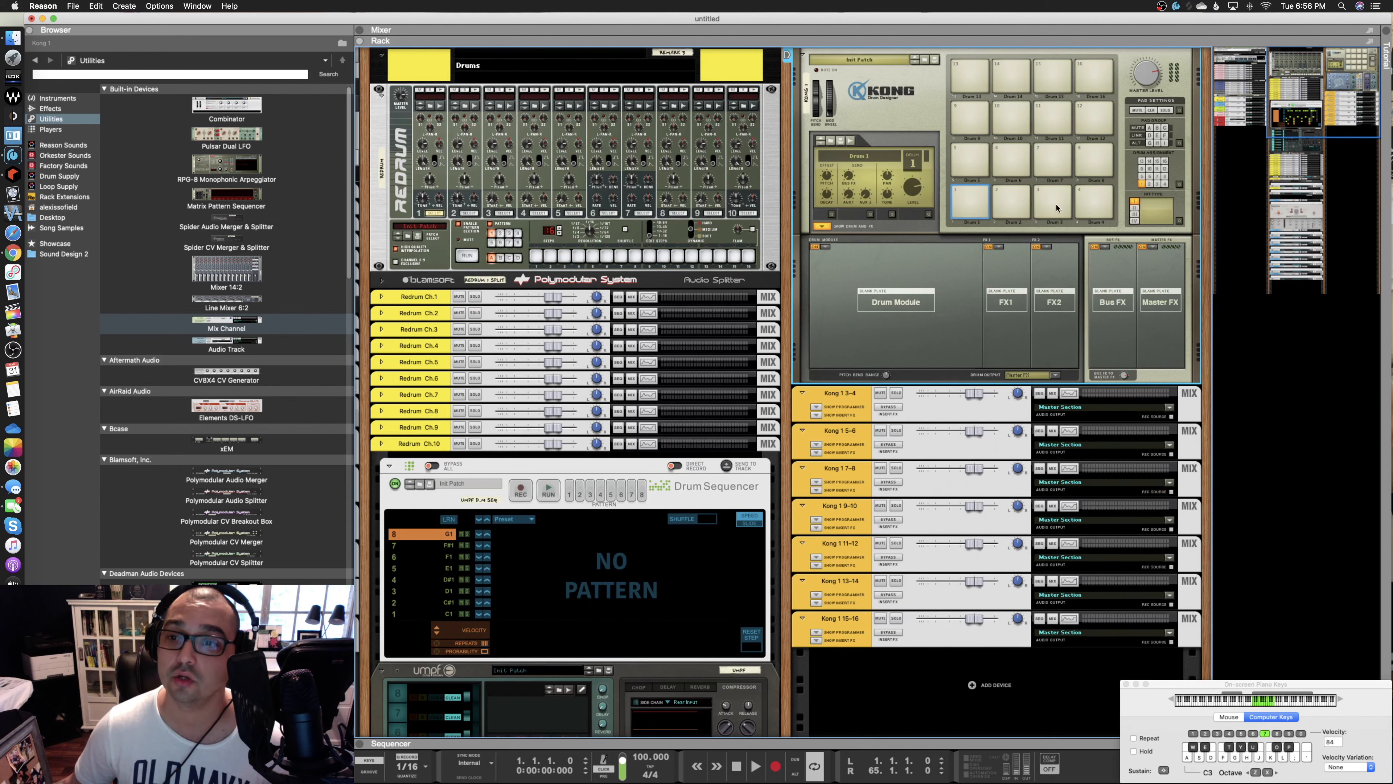
Step: Set Drum 1's drum output to Output 3-4 and check the matching mix channel on the rear
left_click(1054, 376)
left_click(1080, 406)
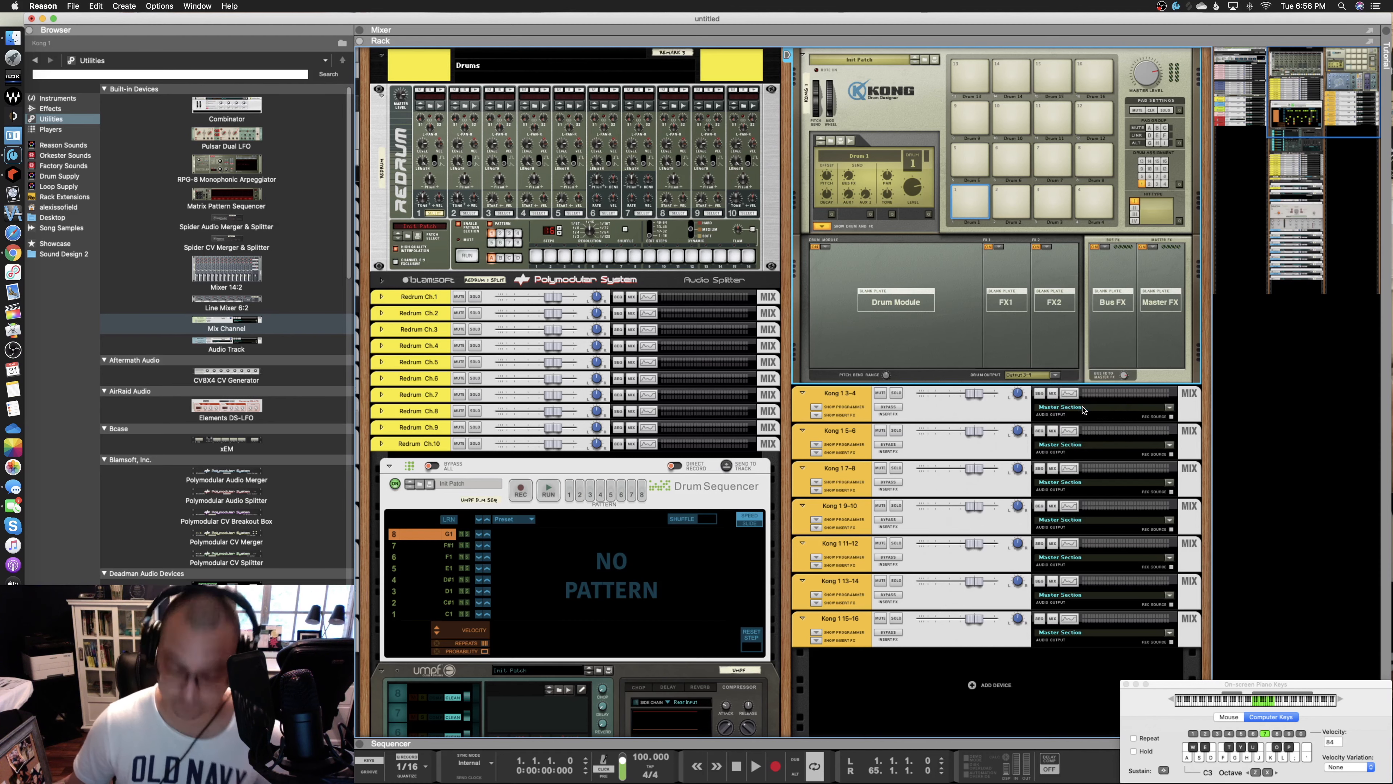
key("Tab")
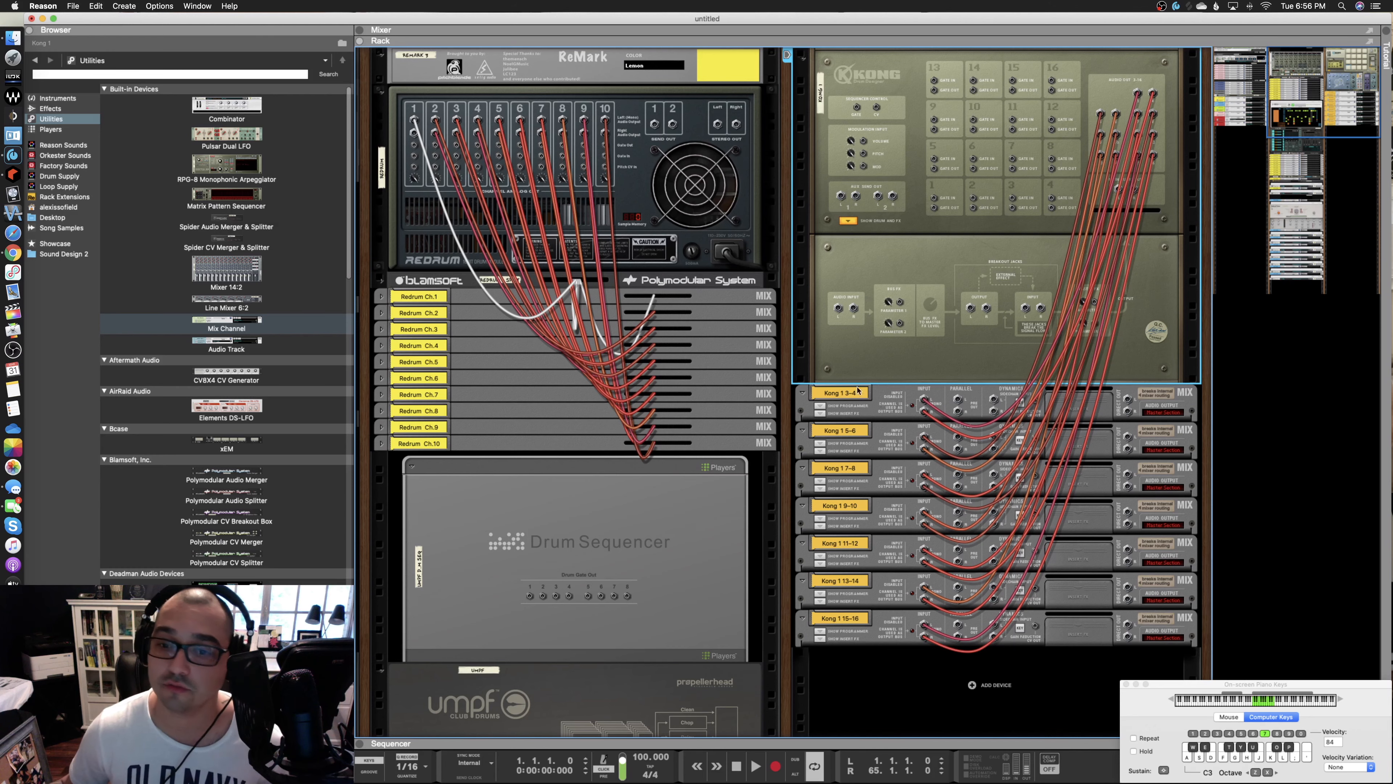
key("Tab")
Step: Route Drum 2 to the next output pair, Drum 3 to Output 7-8 and Drum 4 to Output 9-10
left_click(1027, 208)
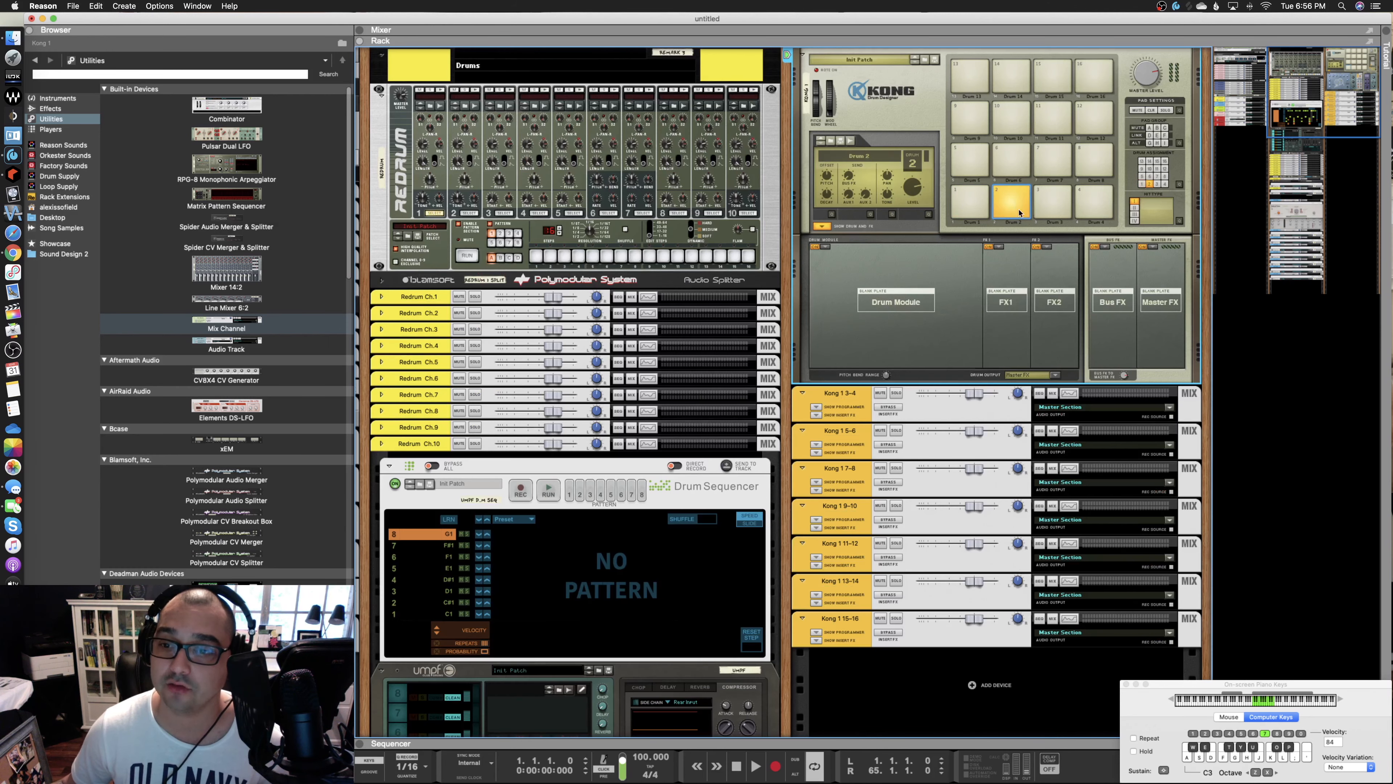
left_click(1054, 375)
left_click(1073, 395)
left_click(1051, 205)
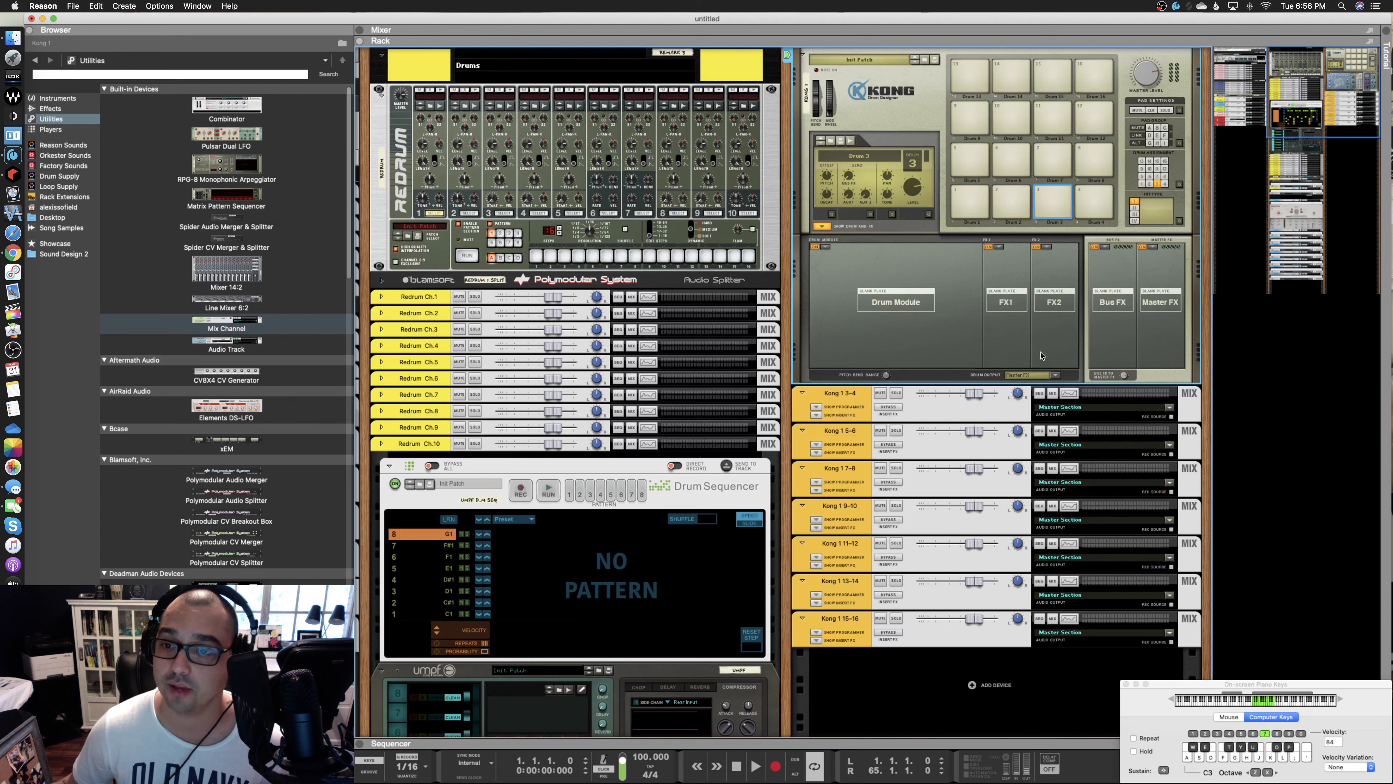
left_click(1054, 376)
left_click(1078, 427)
left_click(1092, 203)
left_click(1058, 377)
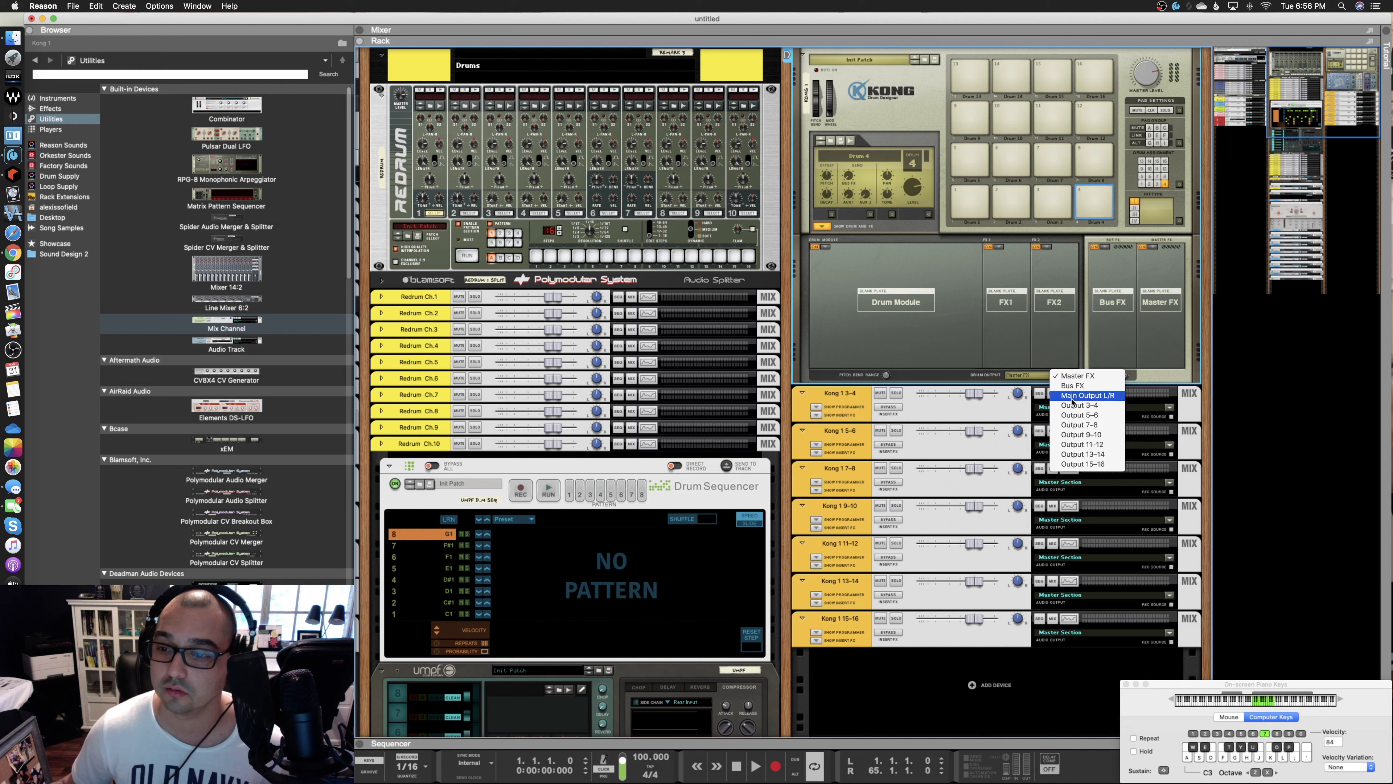
left_click(1076, 439)
Step: Route Drum 5 to Output 11-12, Drum 6 to Output 13-14 and Drum 7 to Output 15-16, then check the rear cabling
left_click(965, 162)
left_click(1059, 375)
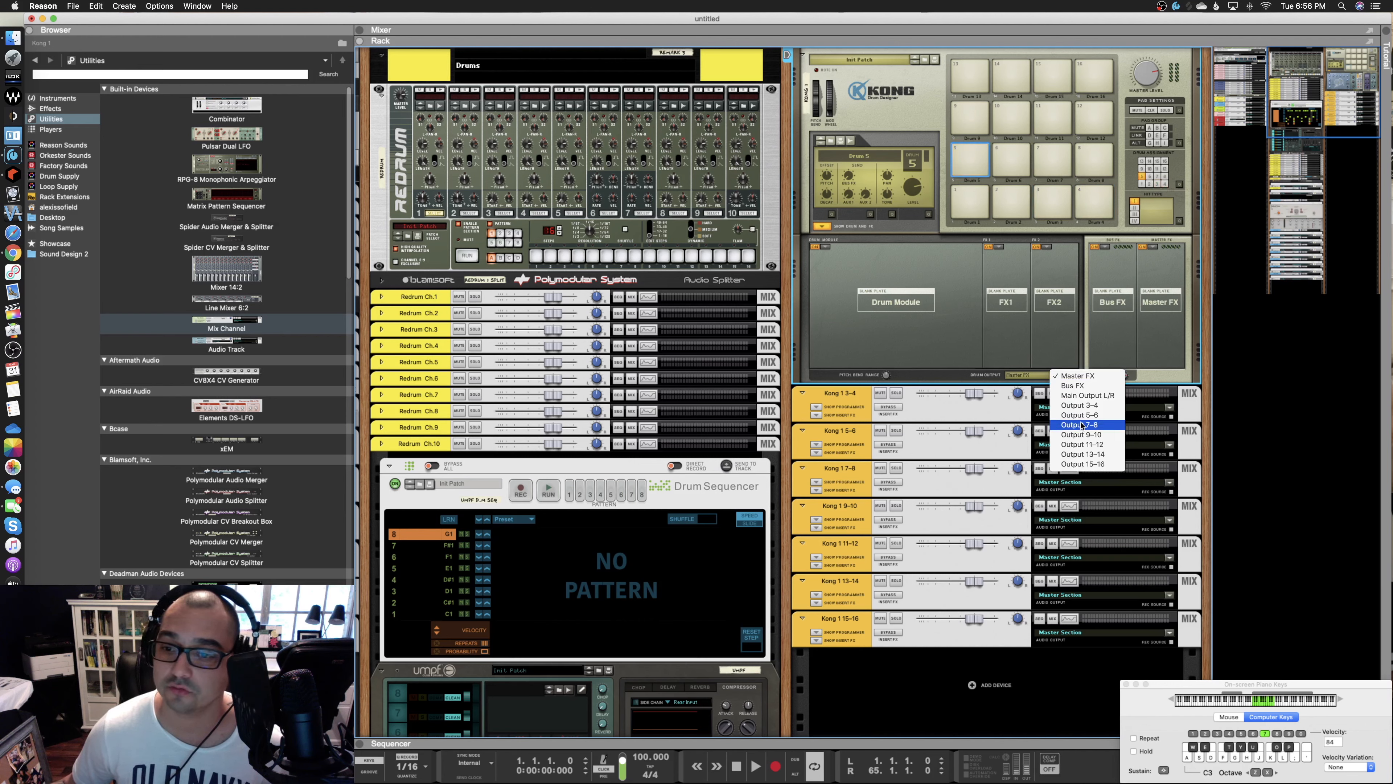
left_click(1083, 447)
left_click(1008, 164)
left_click(1058, 376)
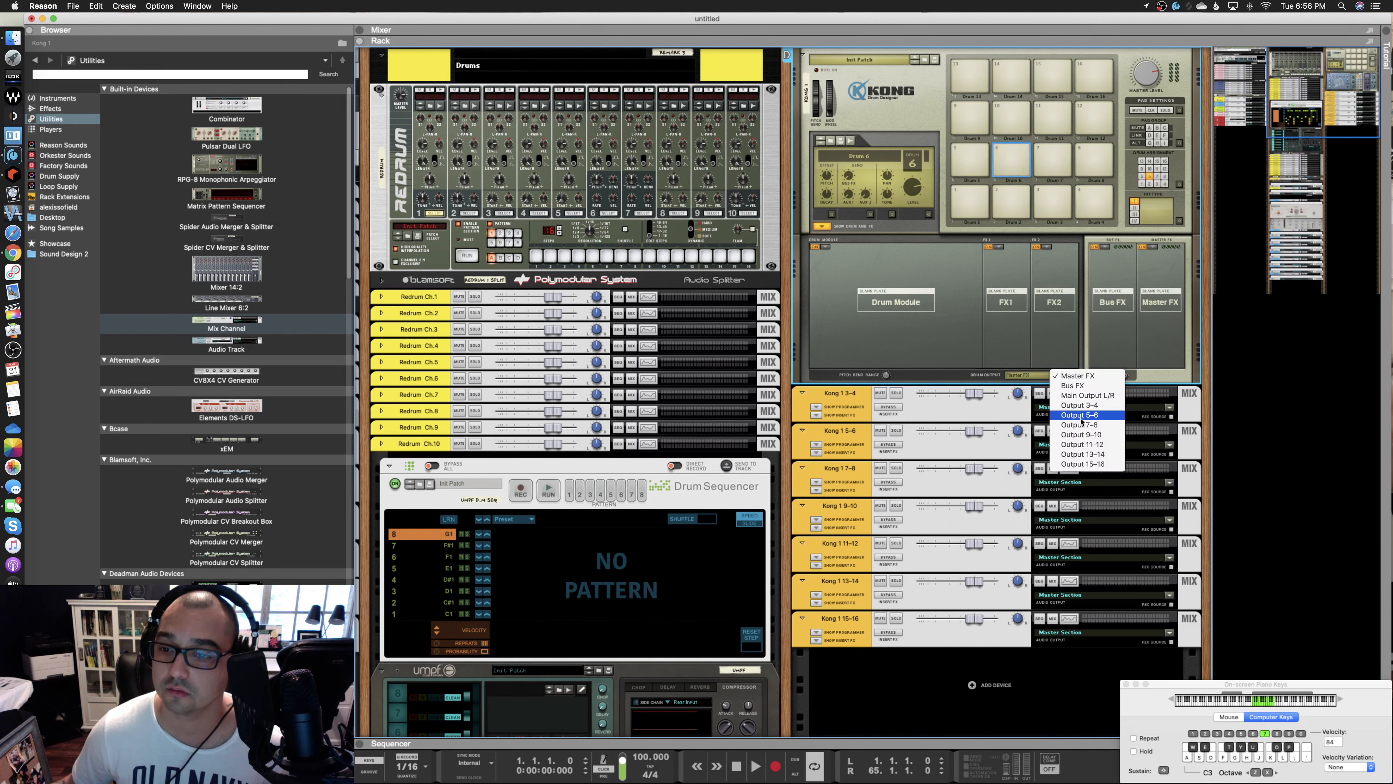
left_click(1083, 455)
left_click(1053, 163)
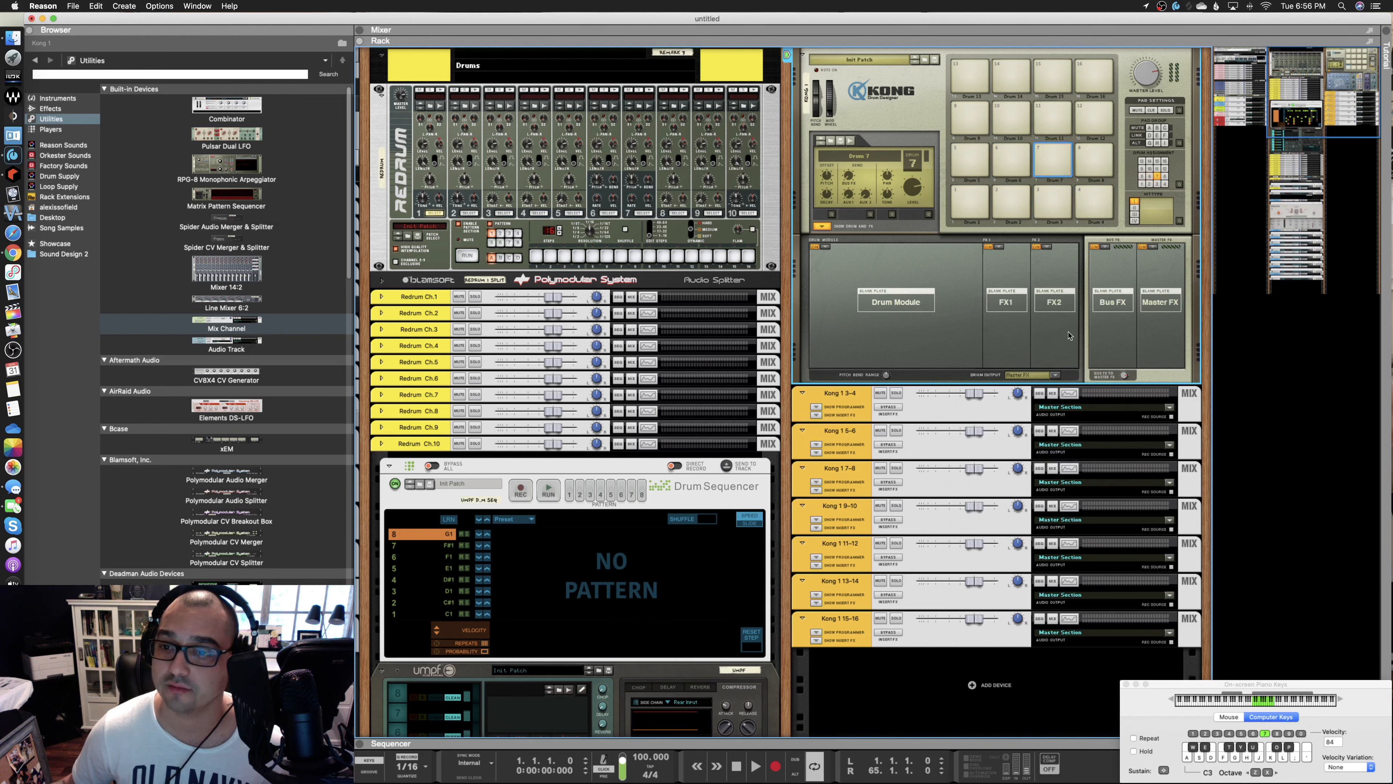
left_click(1054, 377)
left_click(1089, 461)
key("Tab")
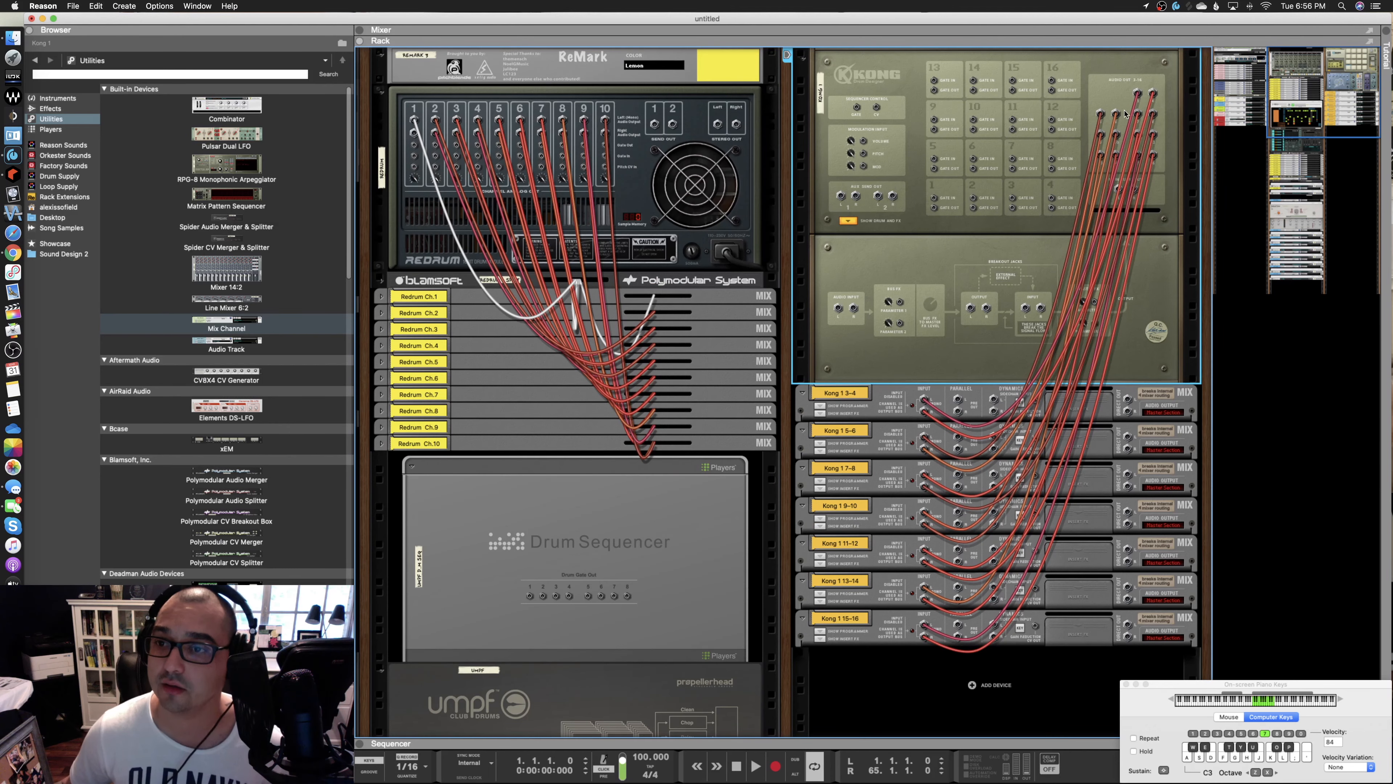
key("Tab")
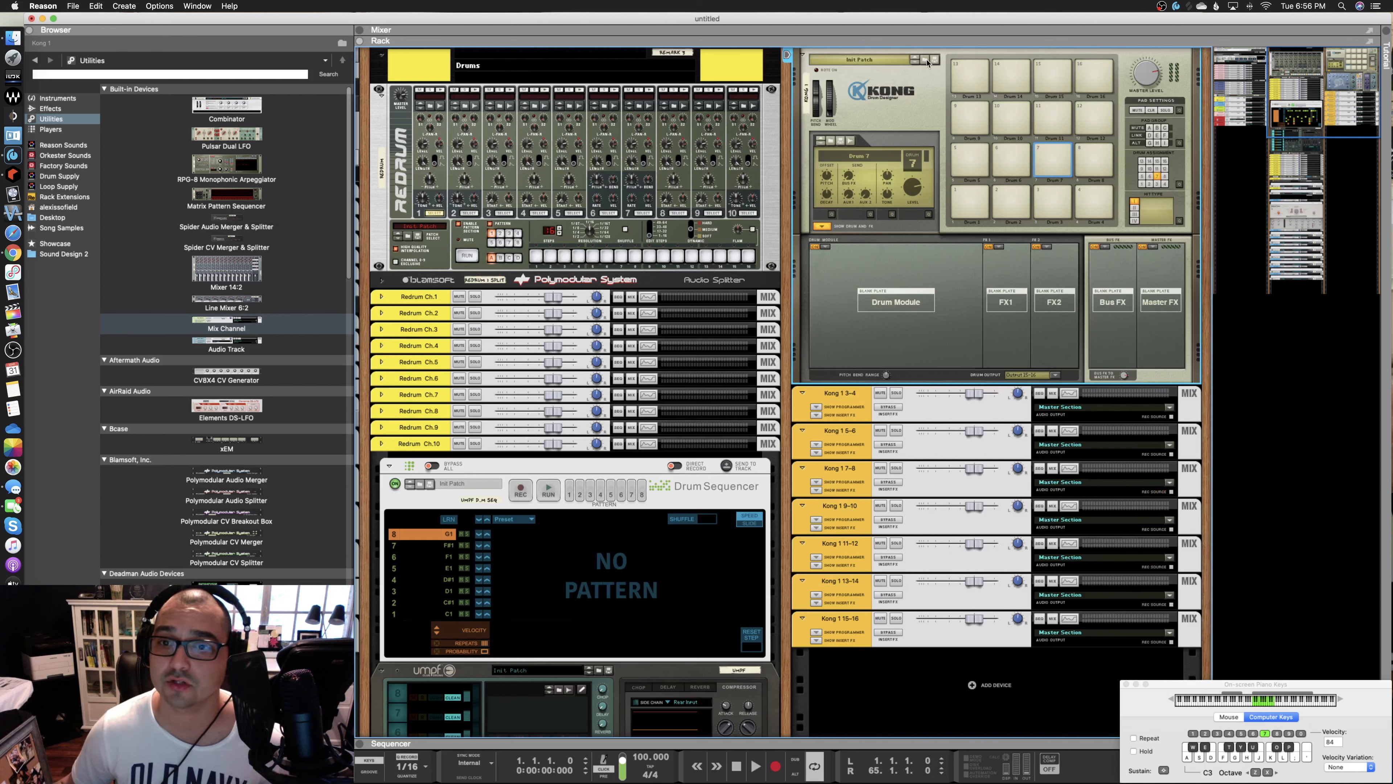
Step: Load the Deep House.kong patch from the Kong Patches folder of the Factory Sounds into the Kong
left_click(977, 209)
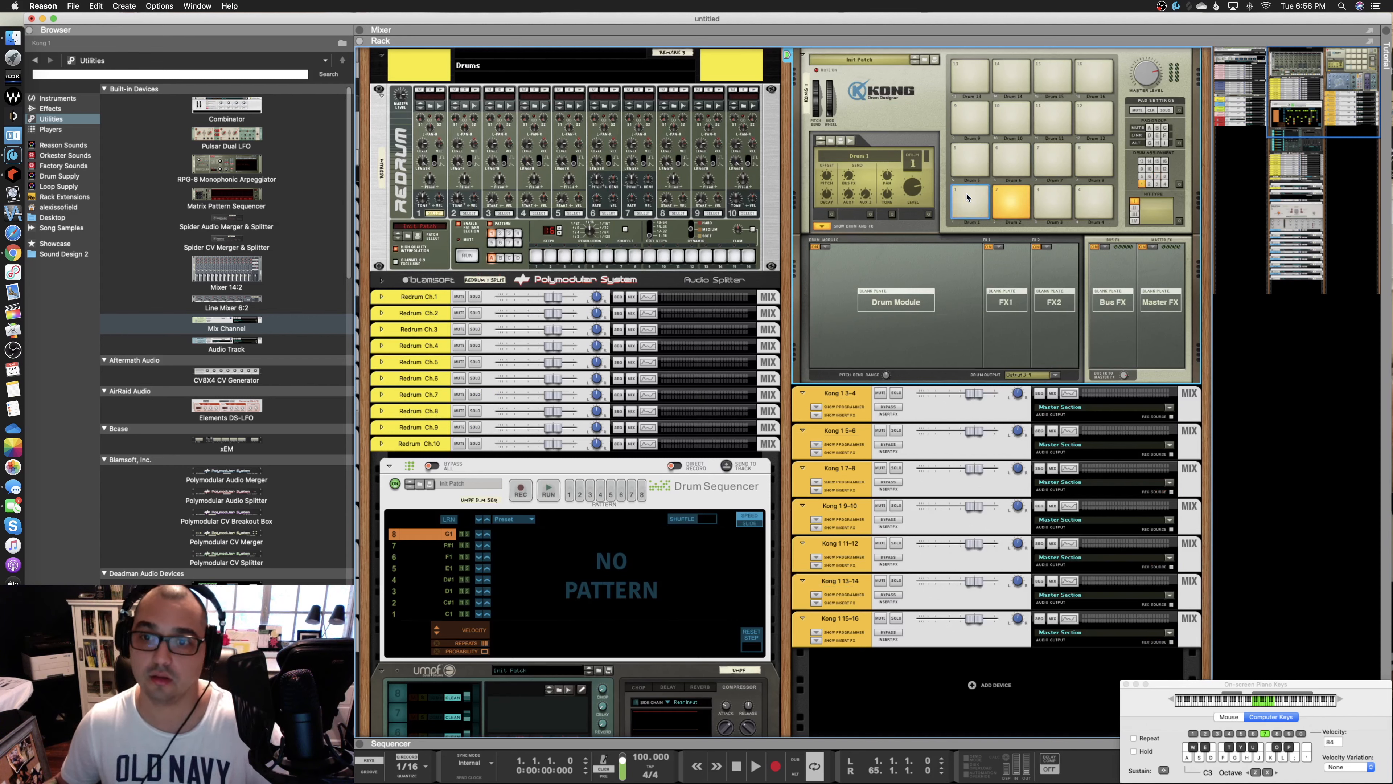
left_click(926, 62)
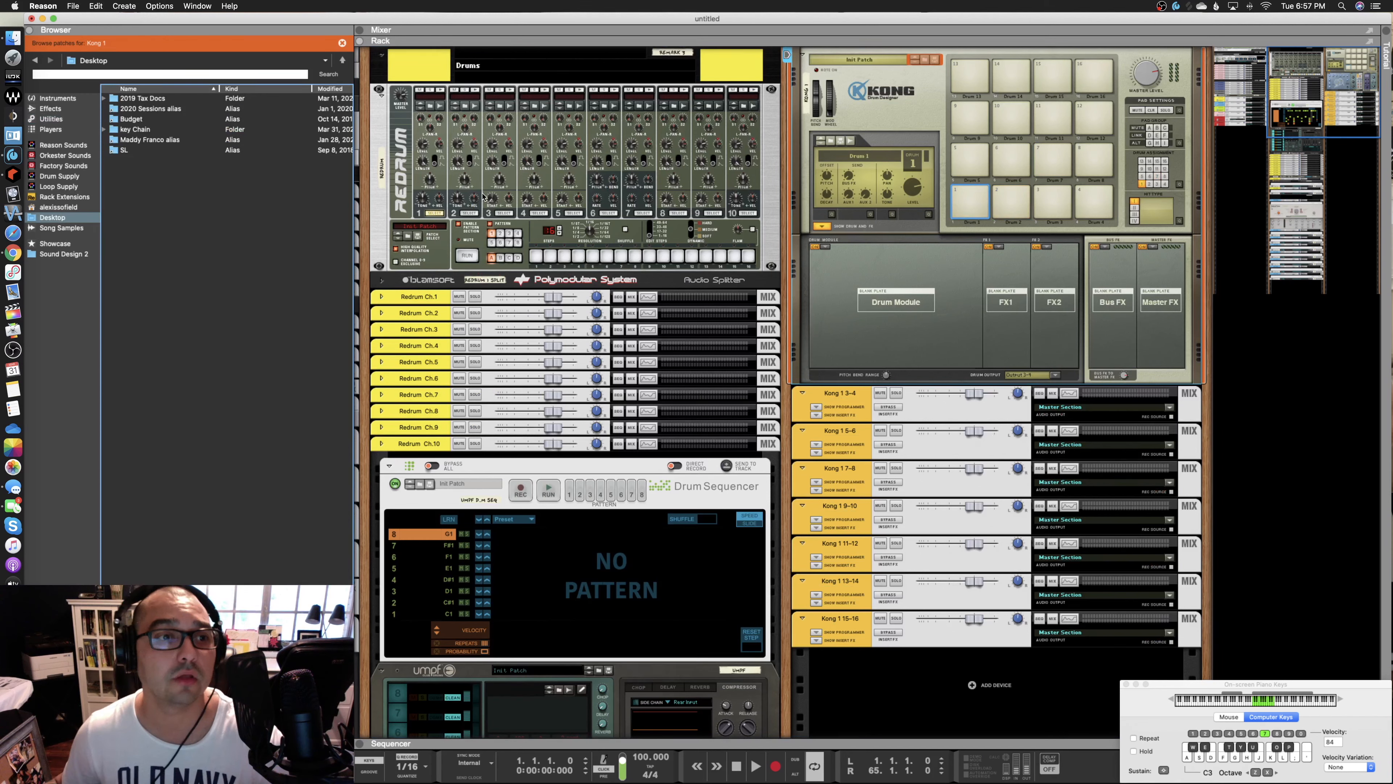
left_click(342, 43)
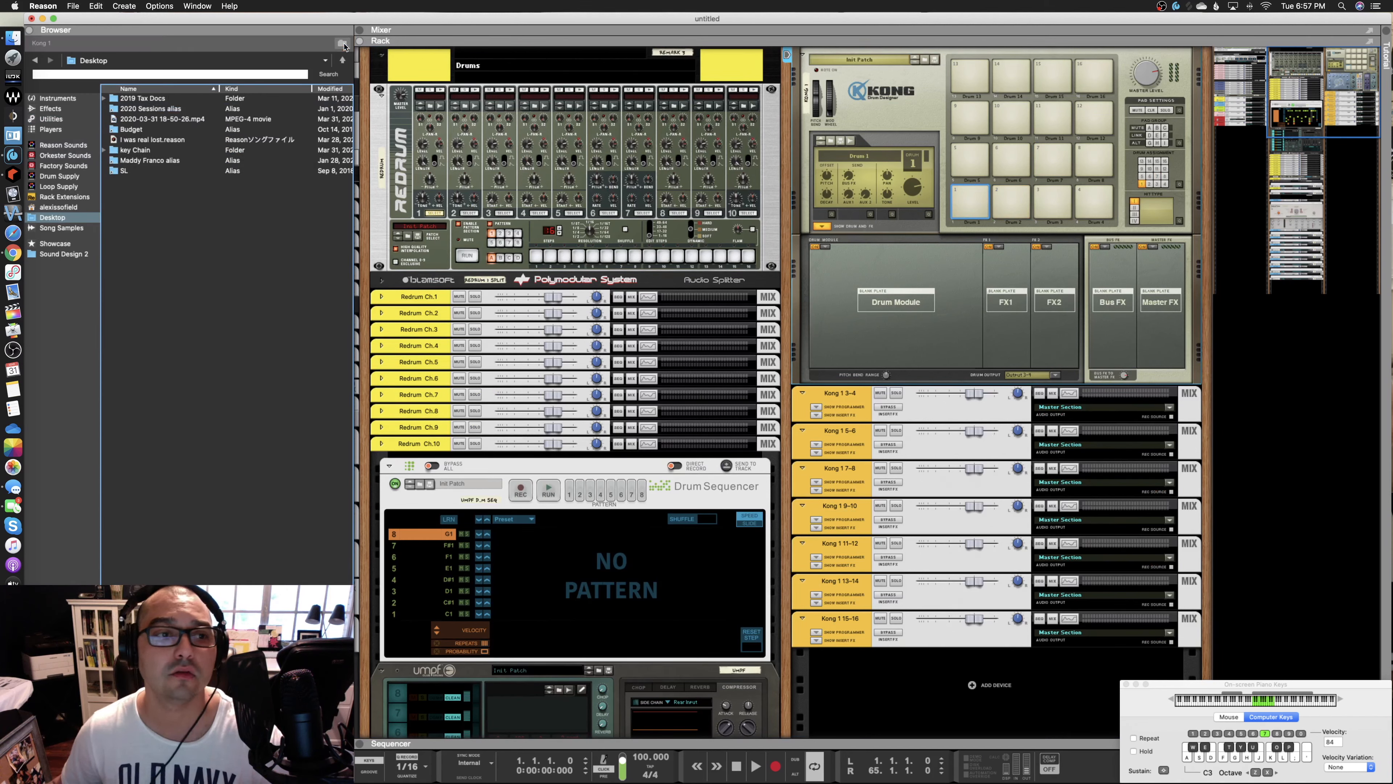
left_click(926, 61)
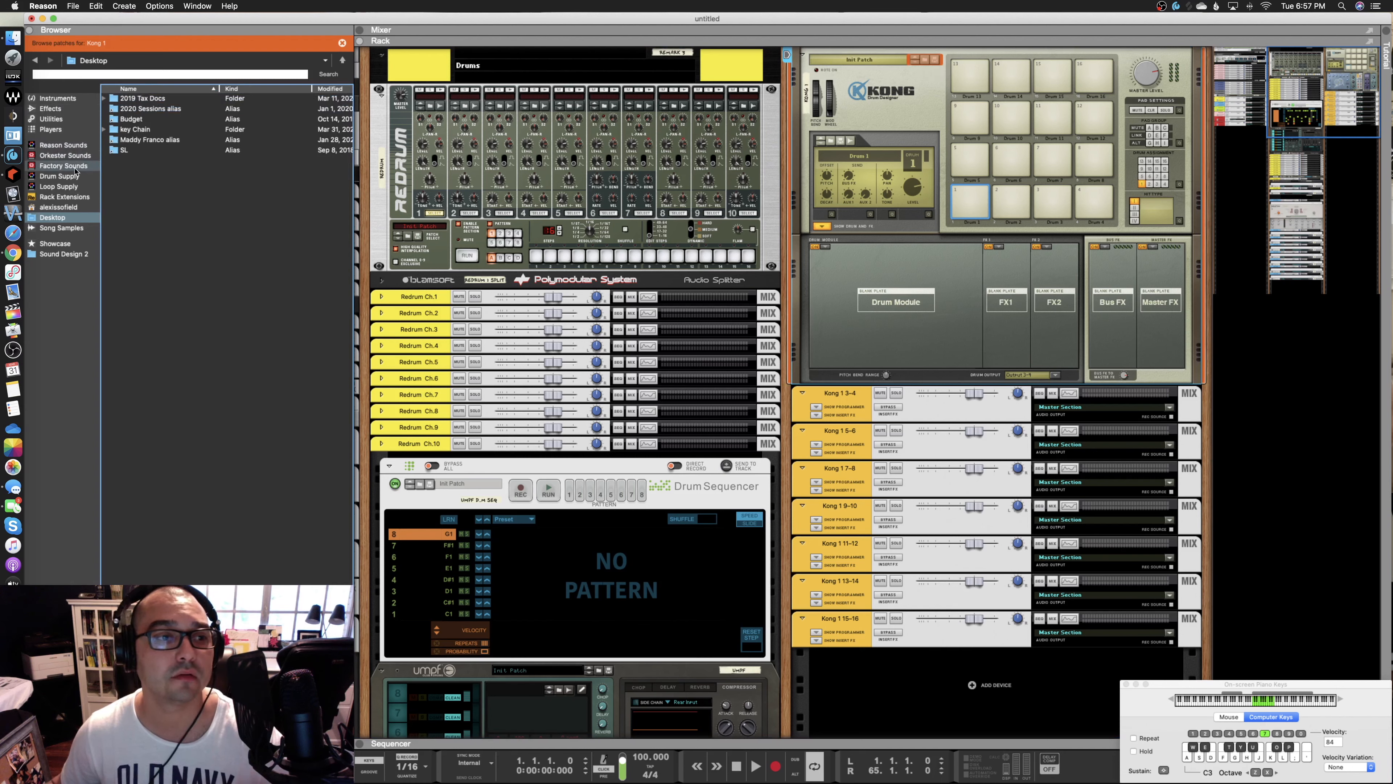
left_click(63, 145)
left_click(63, 166)
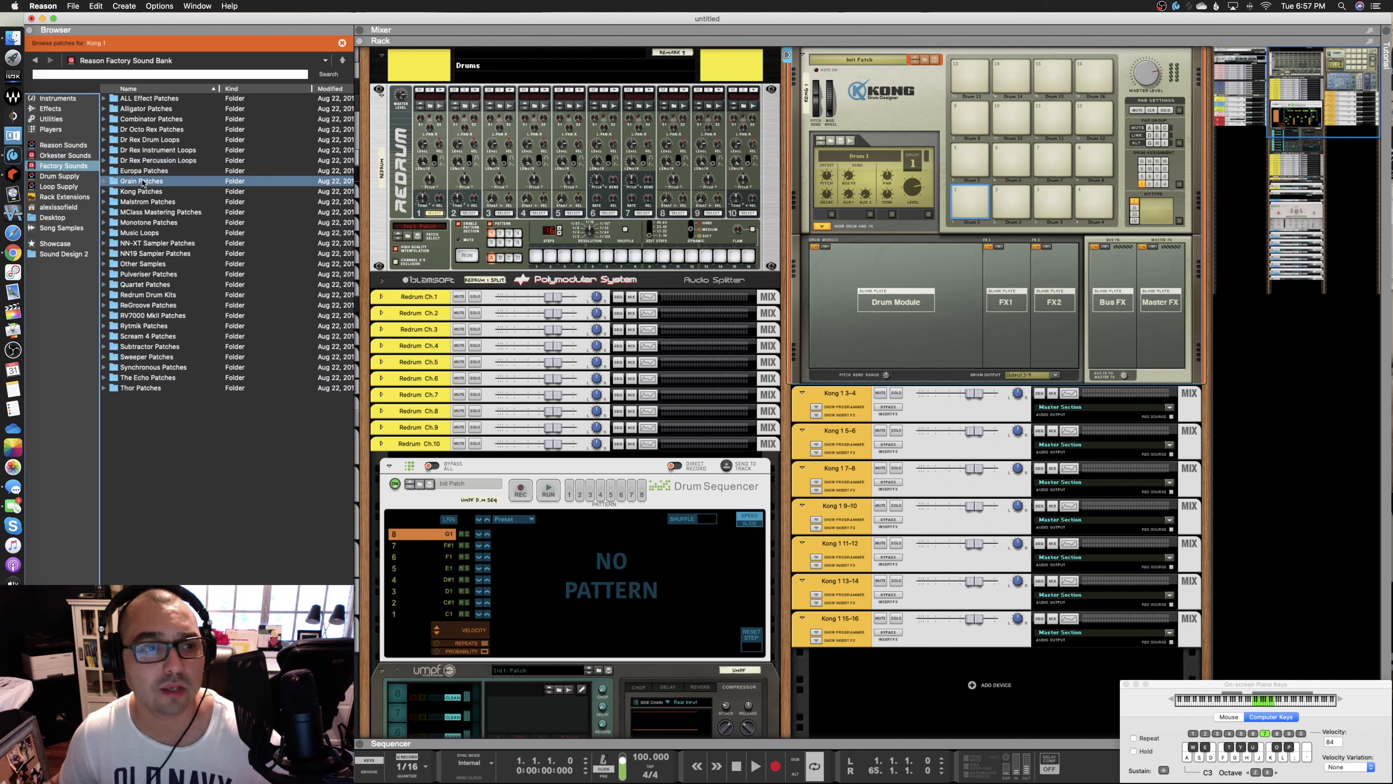
double_click(147, 191)
left_click(149, 98)
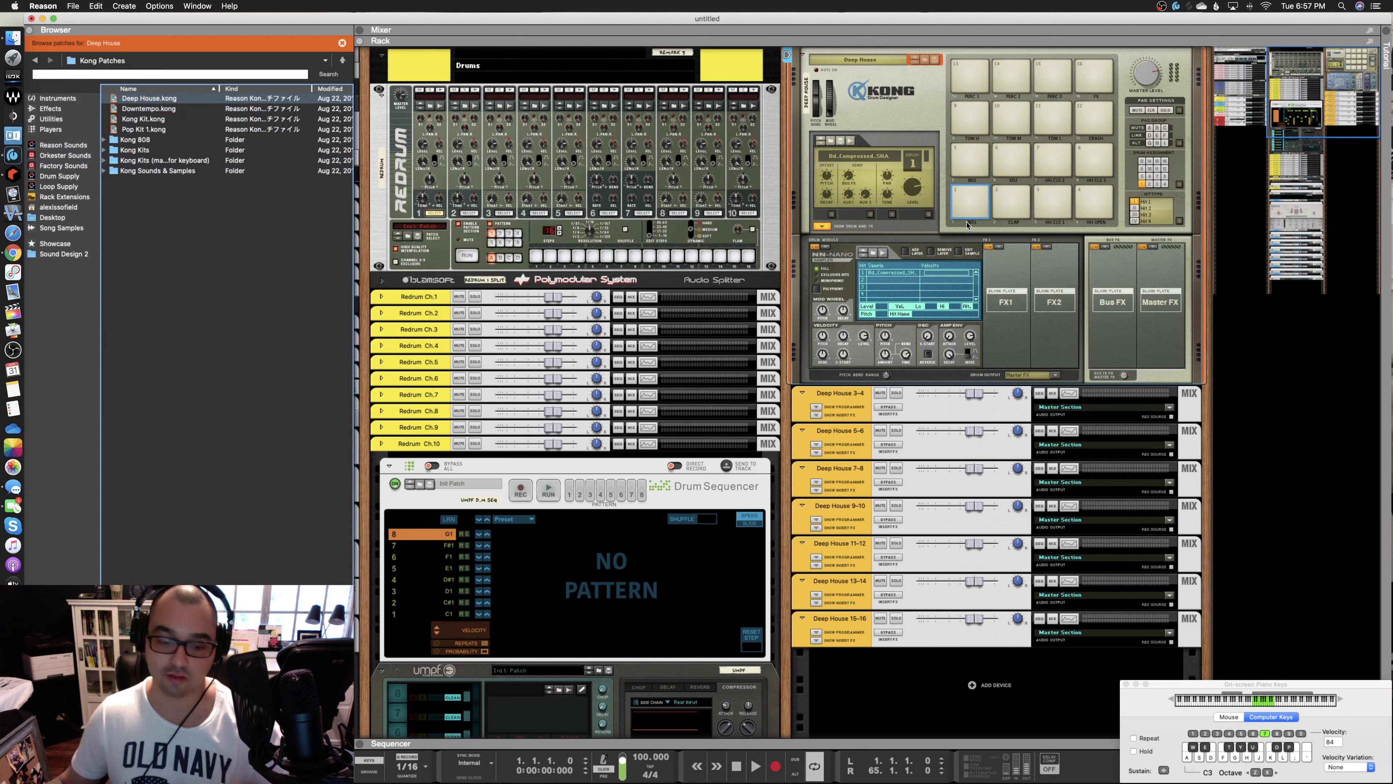
Step: Play Kong's first pad, then undo loading the Deep House patch
left_click(974, 200)
left_click(977, 199)
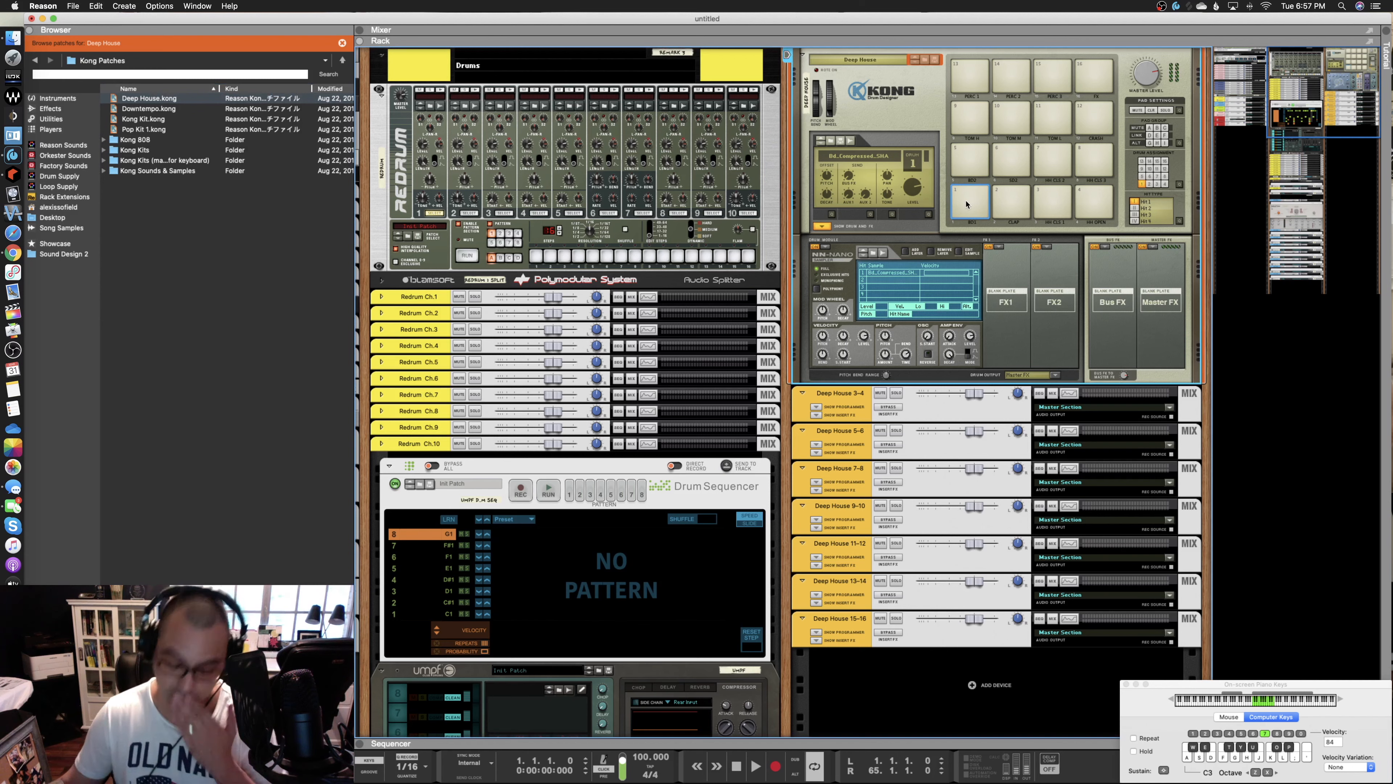
key("super+z")
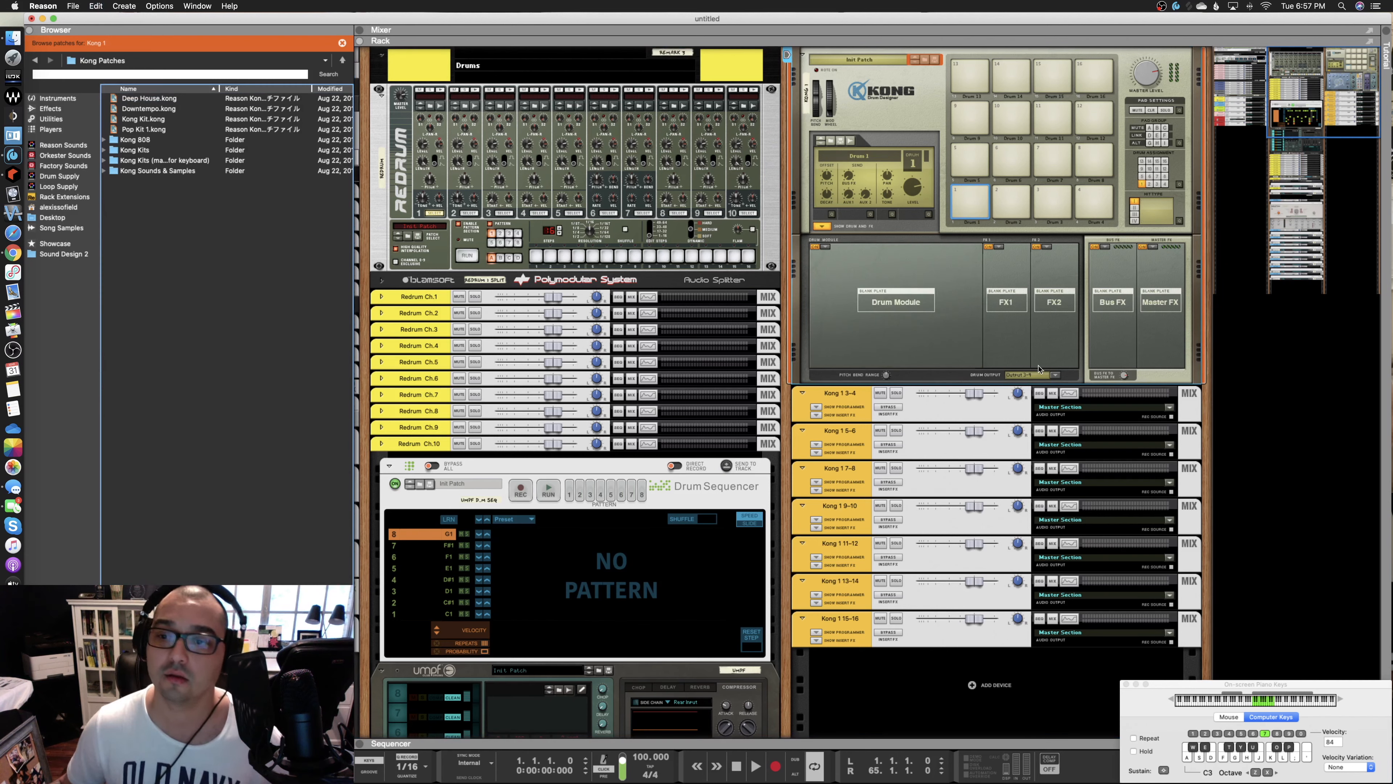
Step: Step through Kong's pads 1 to 8 to check their drum assignments and outputs
left_click(1009, 205)
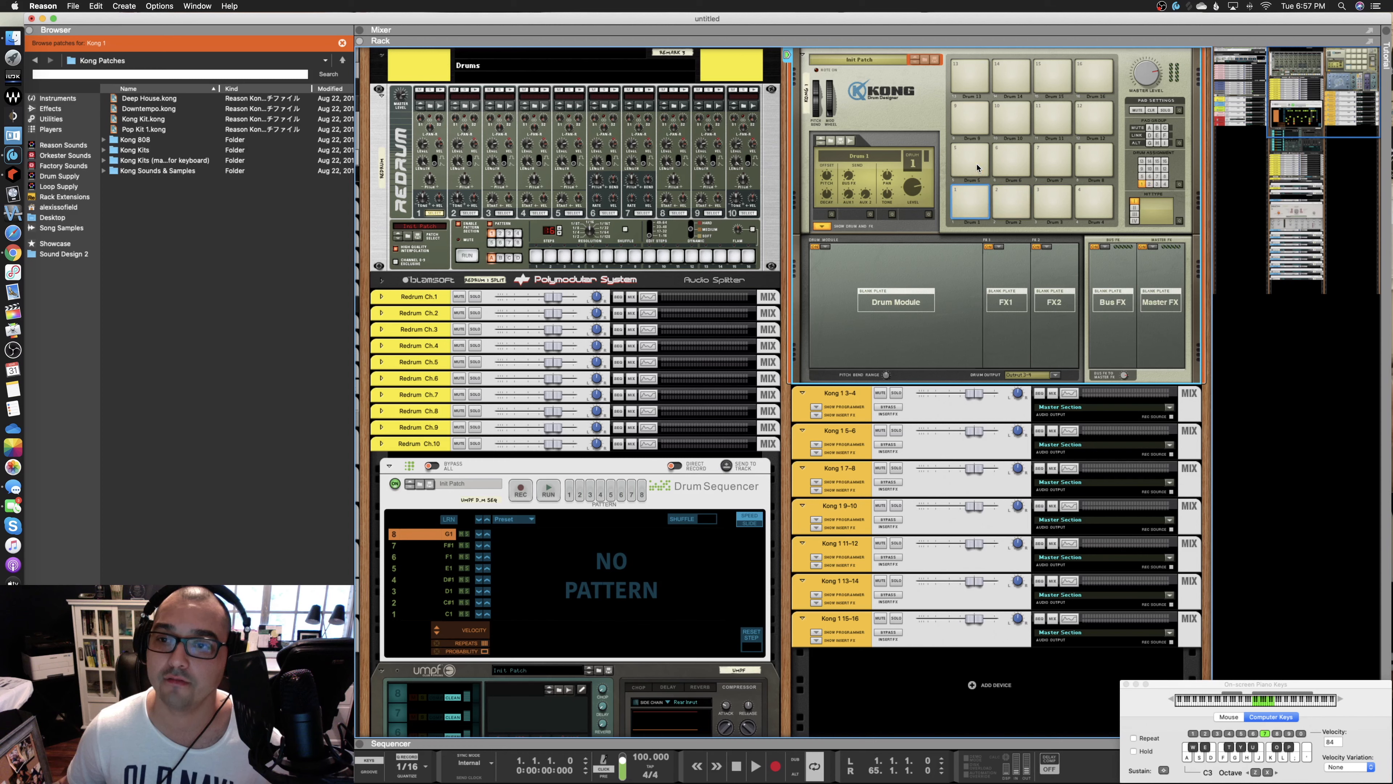
left_click(1009, 201)
left_click(1052, 201)
left_click(1092, 201)
left_click(1091, 161)
left_click(1051, 162)
left_click(1011, 161)
left_click(982, 167)
left_click(969, 201)
left_click(1009, 202)
Step: Open the Tags folder of Sound Design 2 in the browser and end patch browsing for the Kong
left_click(61, 256)
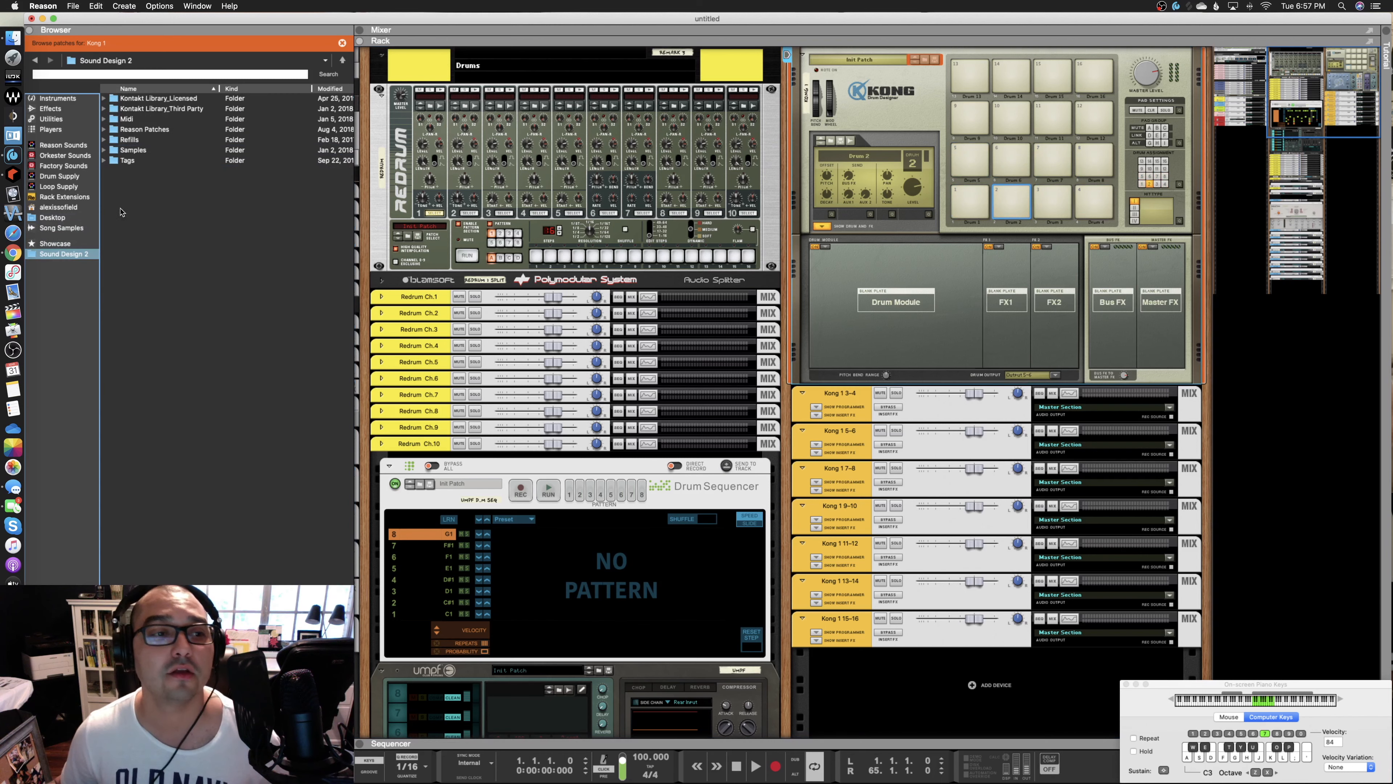
left_click(147, 164)
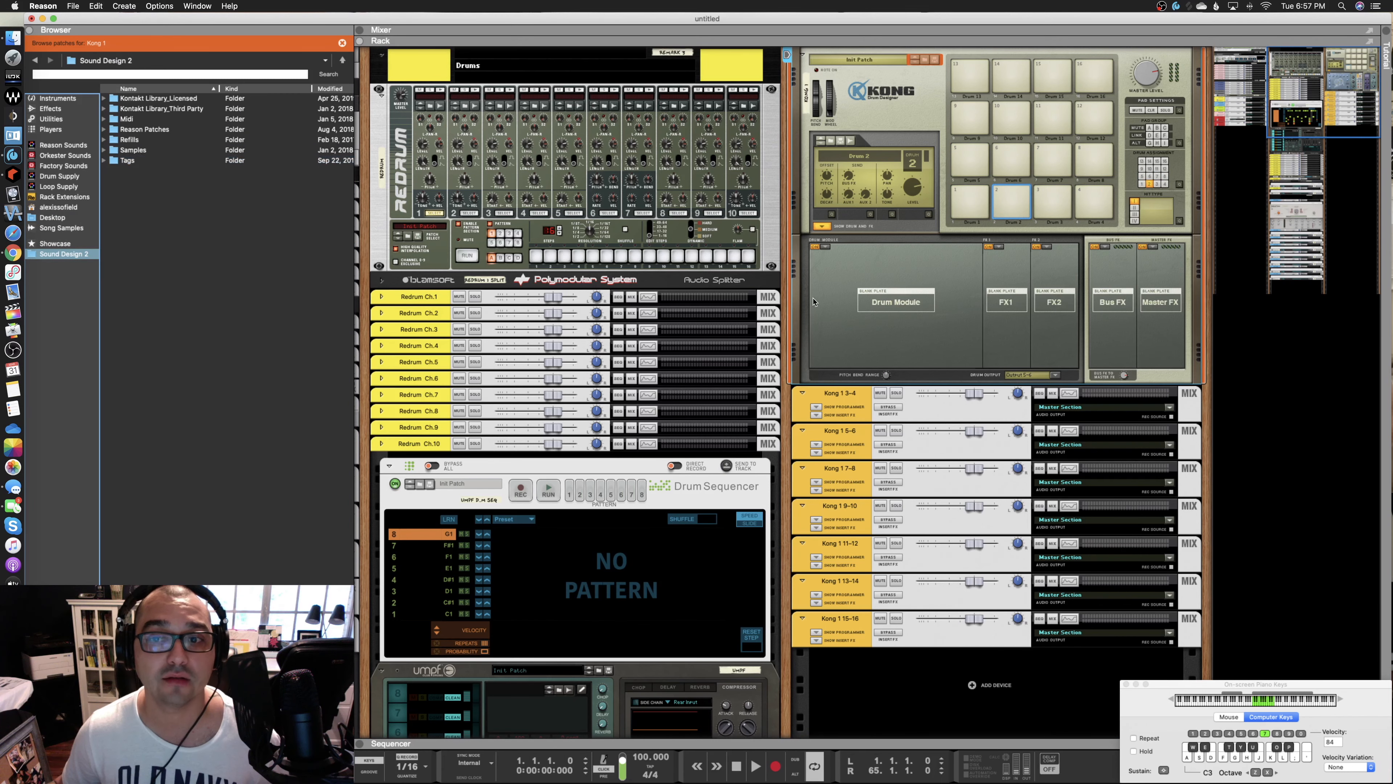
left_click(128, 164)
double_click(128, 164)
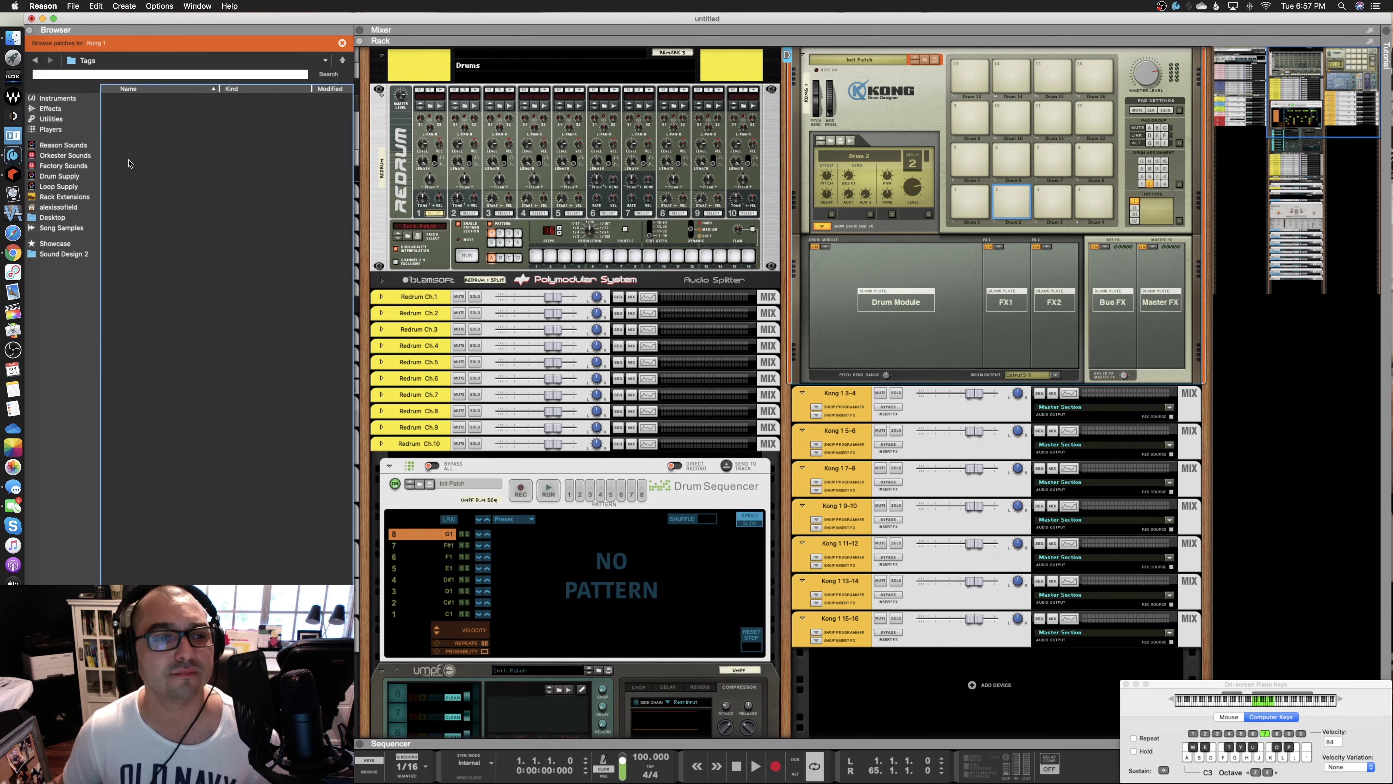
left_click(342, 42)
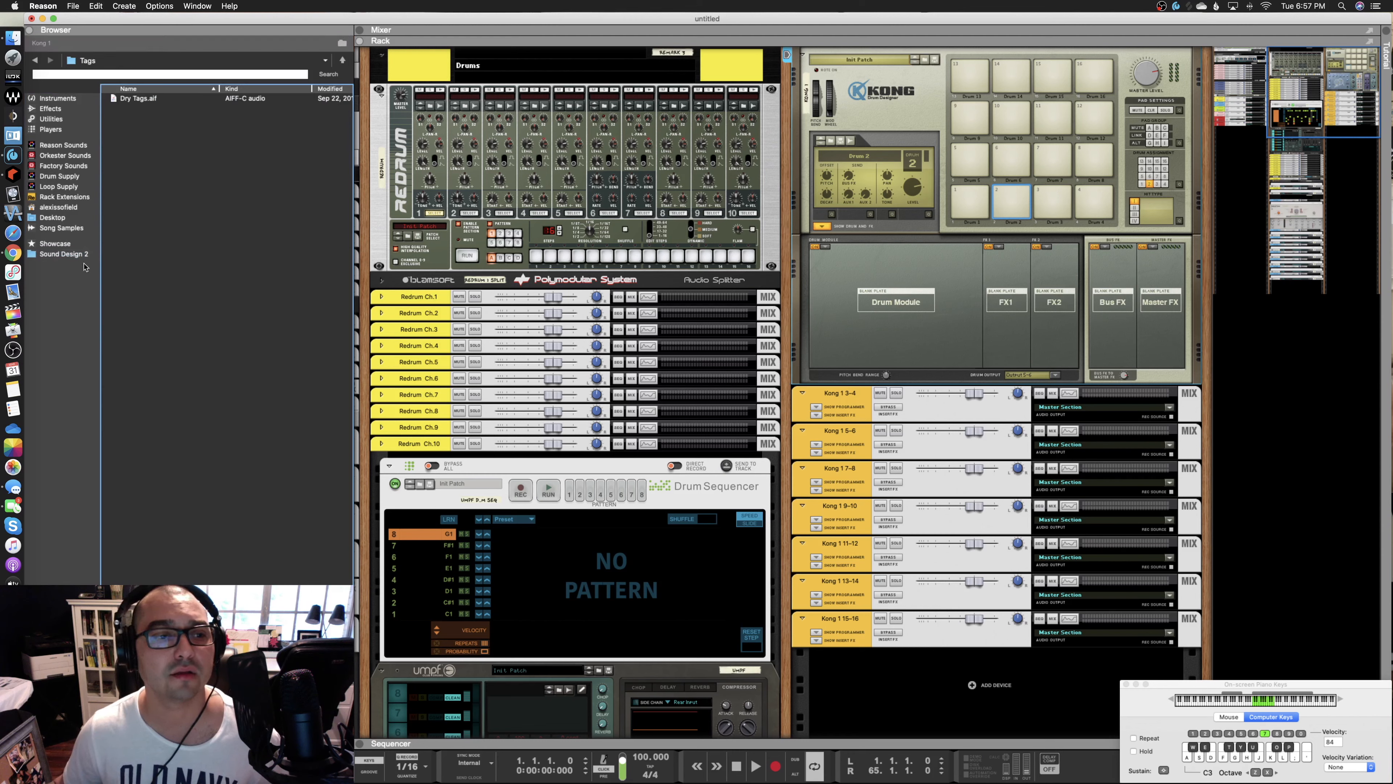
Step: Load DBlends_Kick03.wav from Sound Design 2's Samples, Distorted Blends, Kicks folder onto Kong's pad 1
left_click(74, 257)
double_click(135, 151)
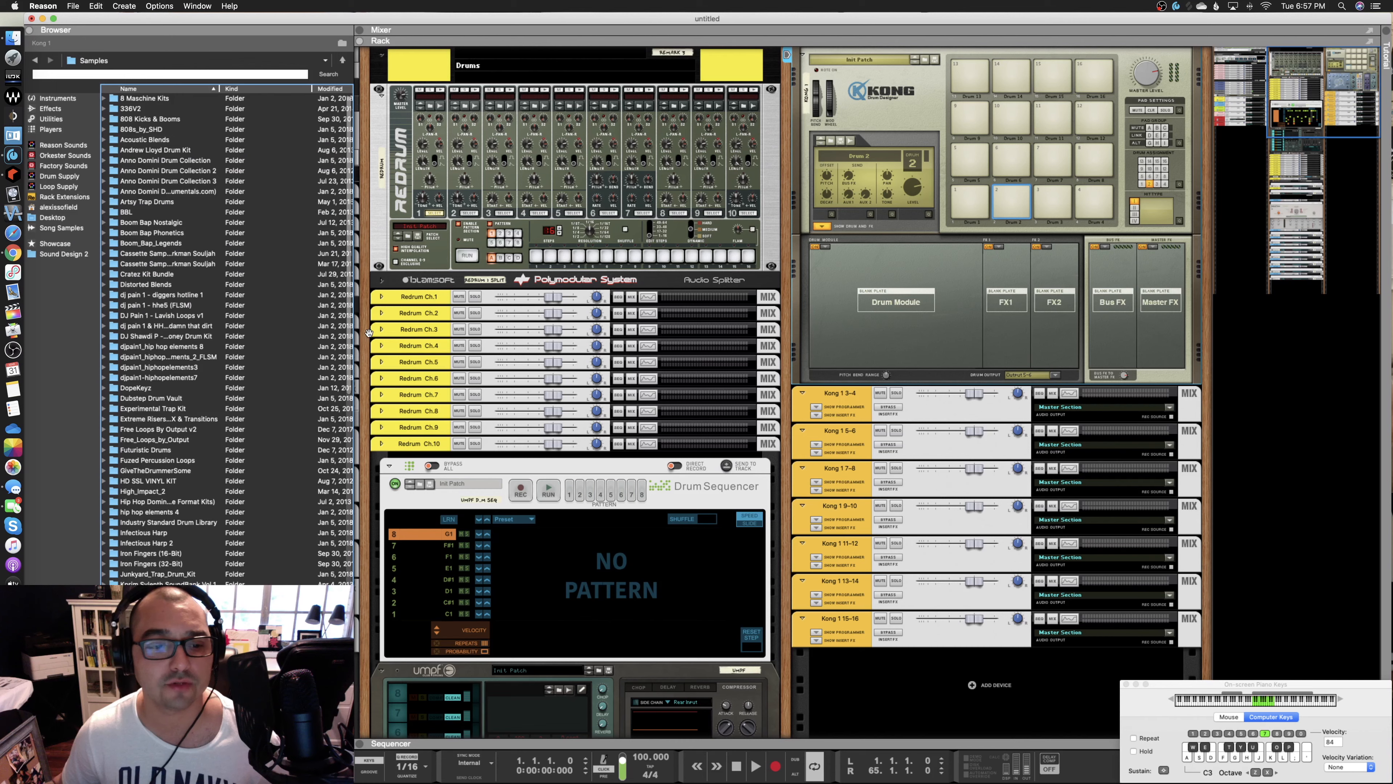
double_click(165, 284)
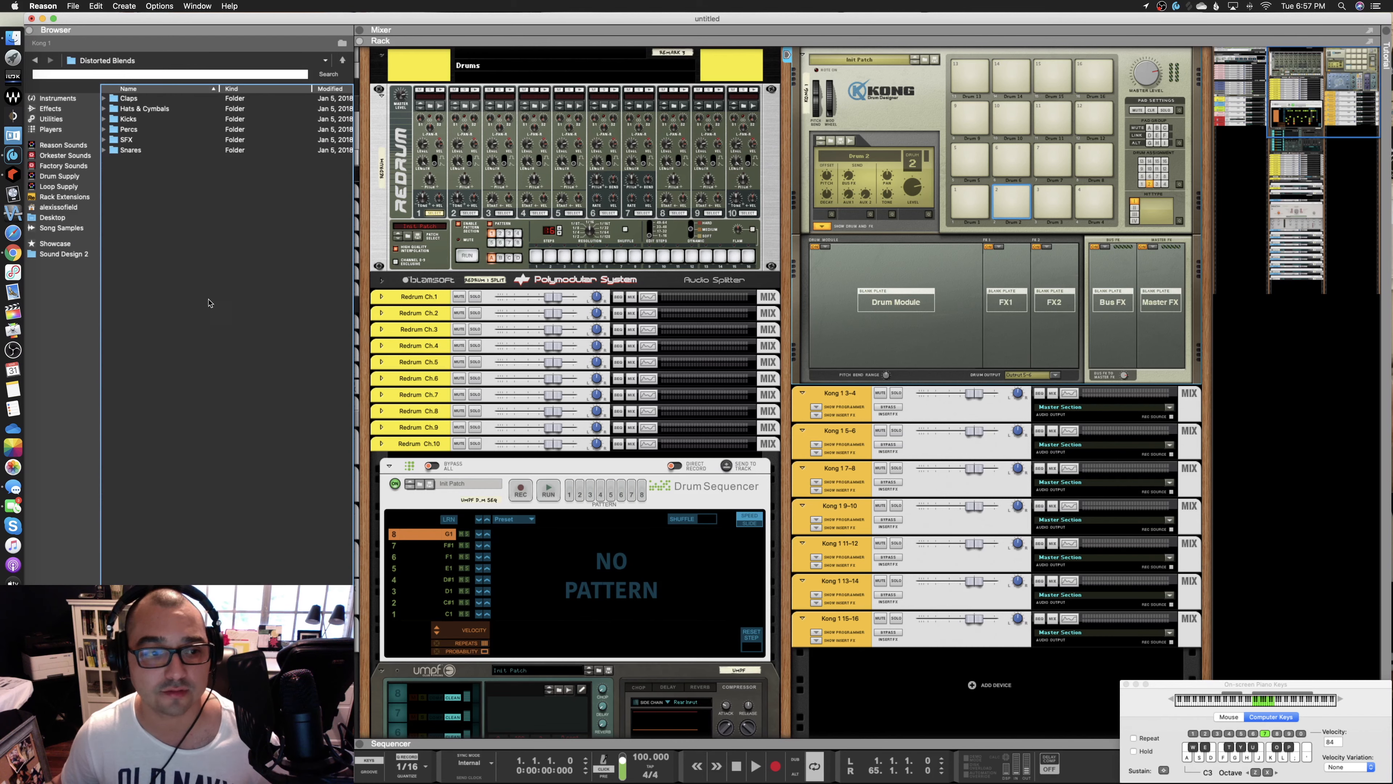
double_click(135, 120)
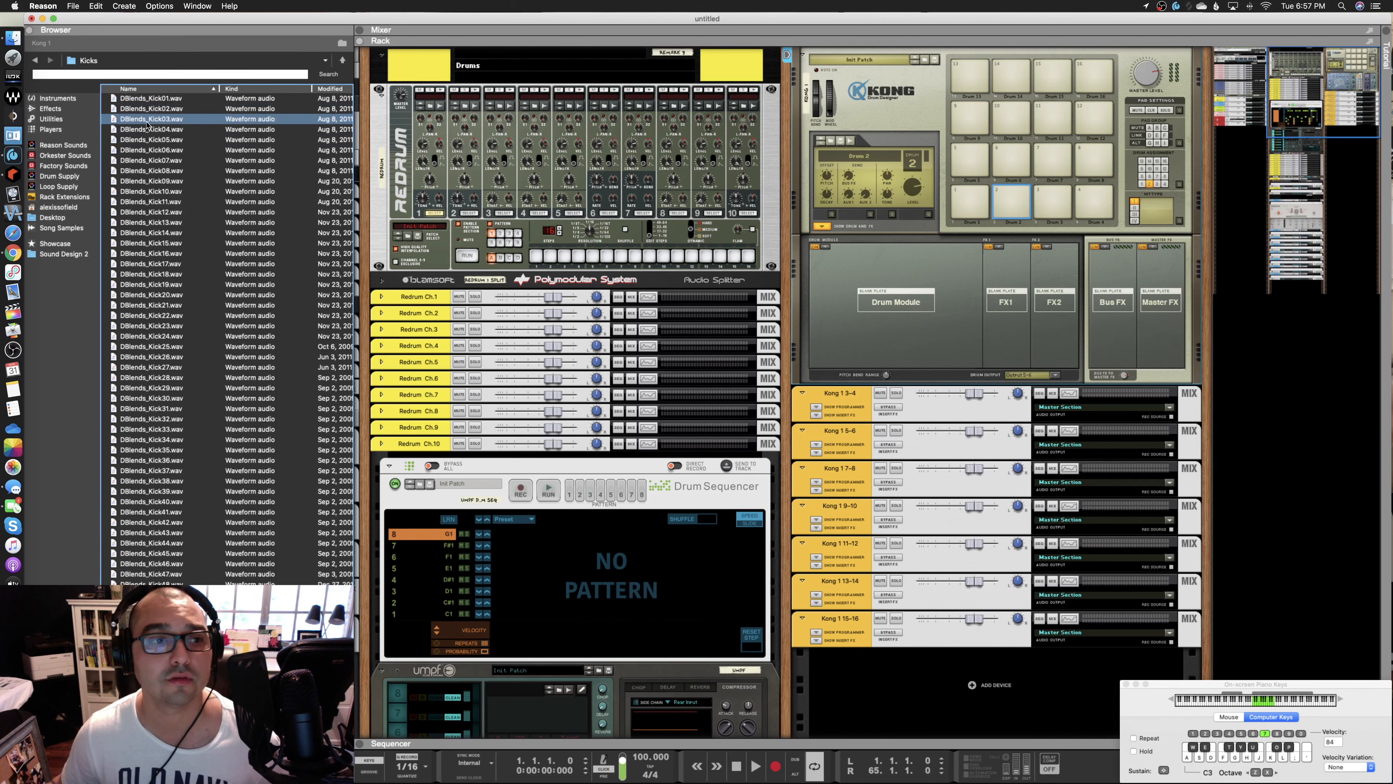
left_click_drag(147, 119, 975, 296)
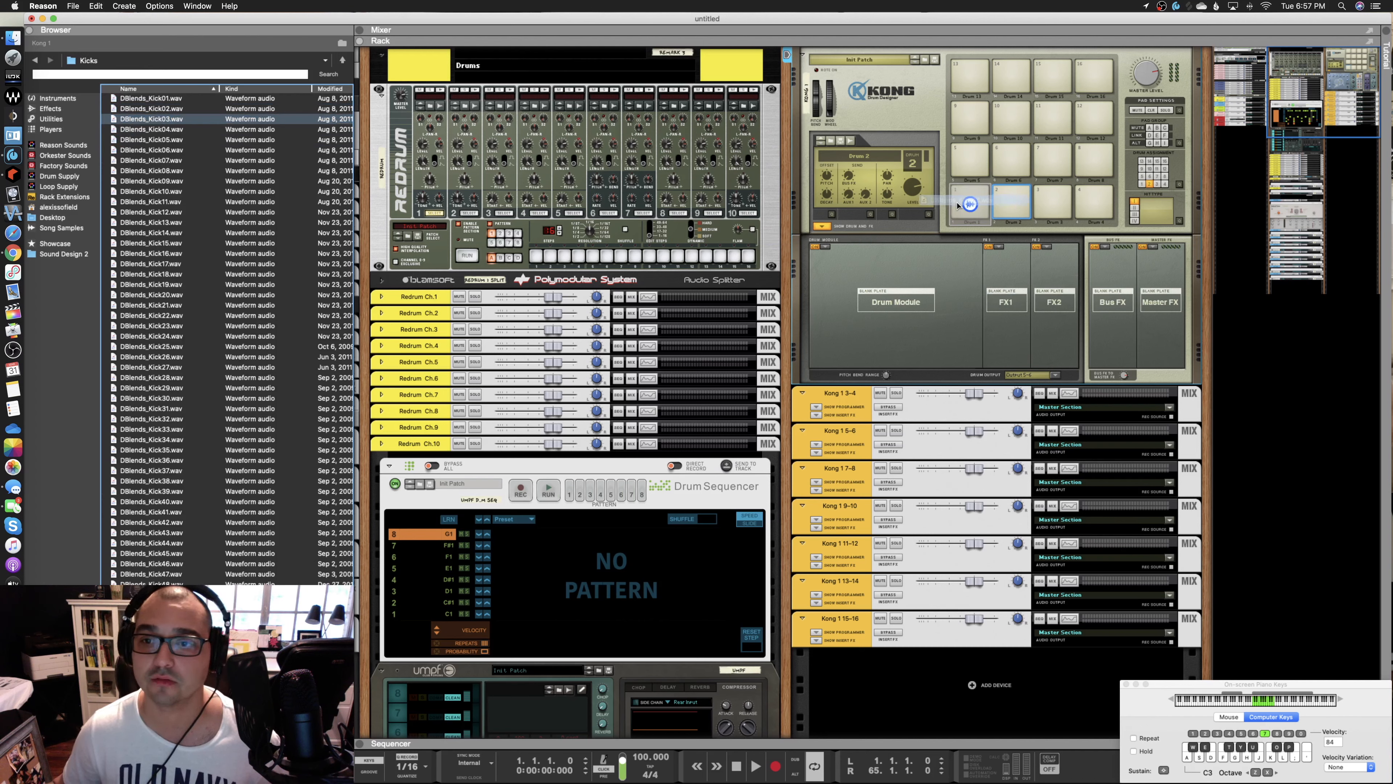
Step: Load DBlends_Snare09.wav from the Distorted Blends Snares folder onto Kong's pad 2
left_click(342, 59)
left_click_drag(131, 150, 970, 203)
double_click(139, 156)
left_click(202, 181)
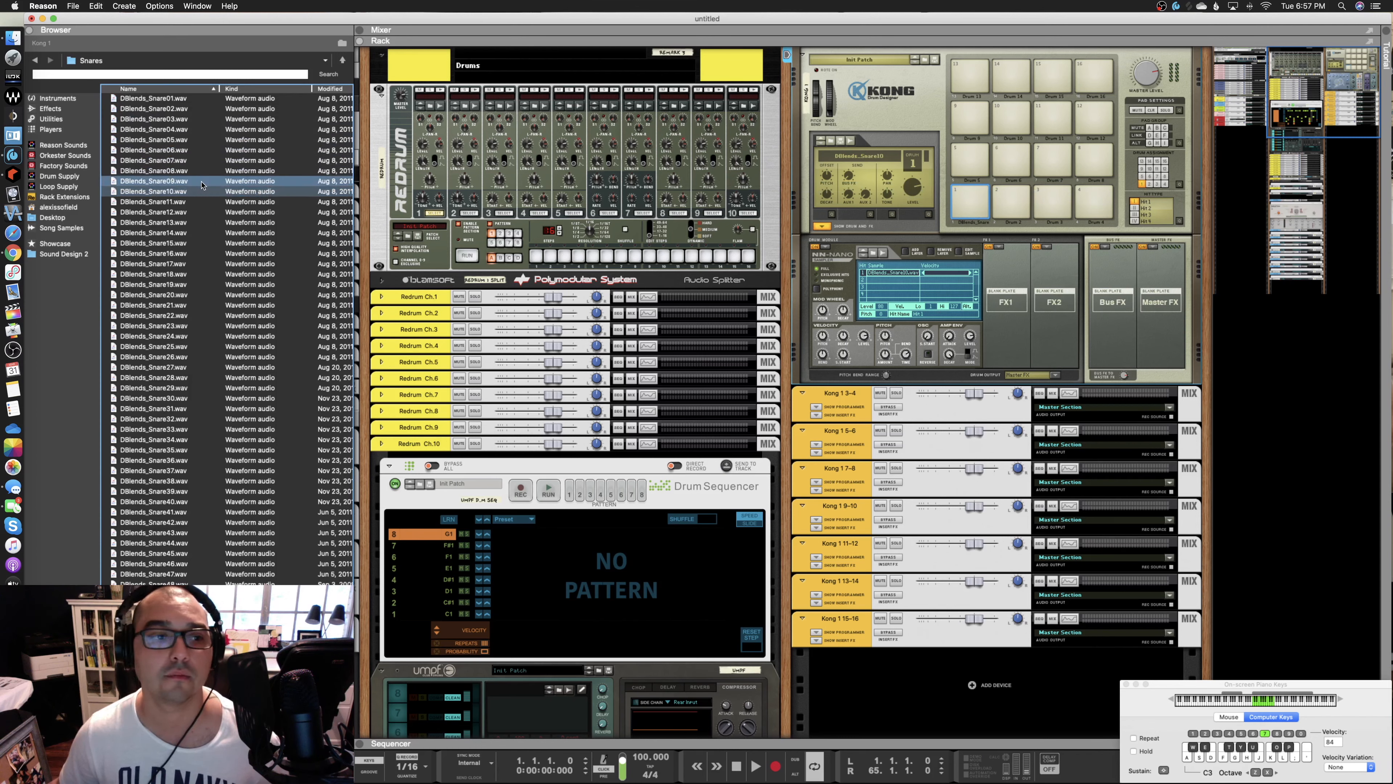
left_click_drag(203, 181, 1024, 203)
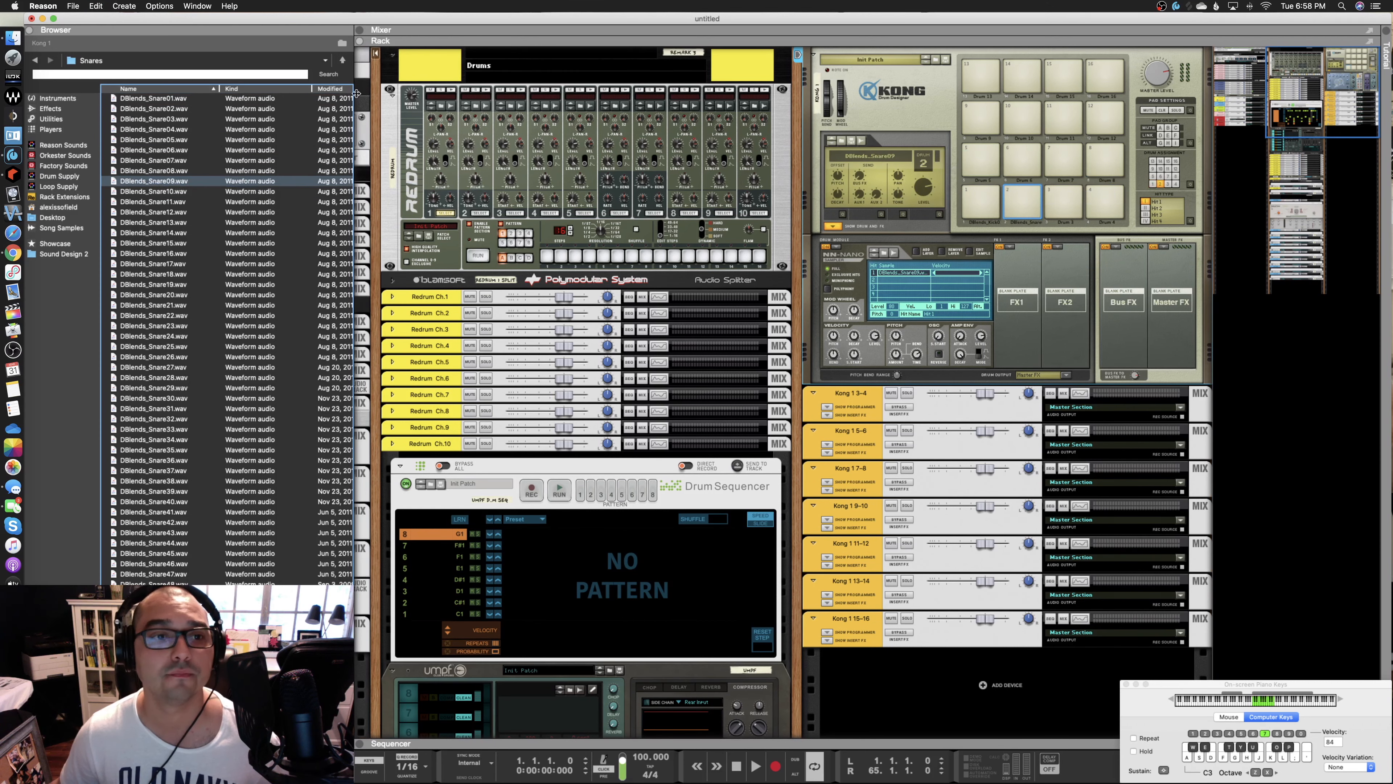
Step: Load DBlends_Perc05.wav onto pad 3 and DBlends_Perc17.wav onto pad 4 from the Distorted Blends Percs folder
left_click(342, 60)
double_click(165, 130)
left_click_drag(177, 139, 1064, 205)
left_click_drag(165, 264, 1104, 204)
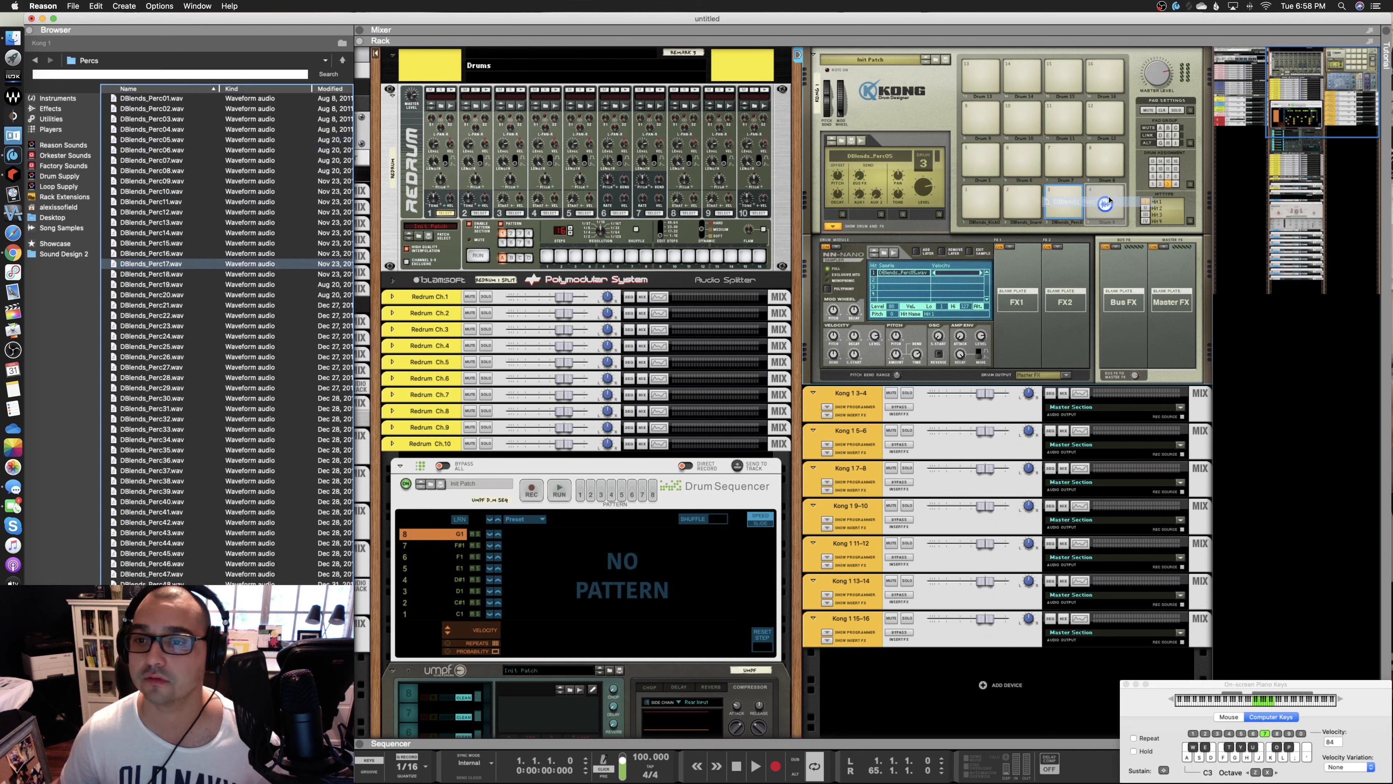
Step: Load DBlends_Perc29.wav onto pad 5, DBlends_Perc43.wav onto pad 6 and DBlends_Perc48.wav onto pad 7
left_click(185, 387)
left_click_drag(186, 387, 981, 160)
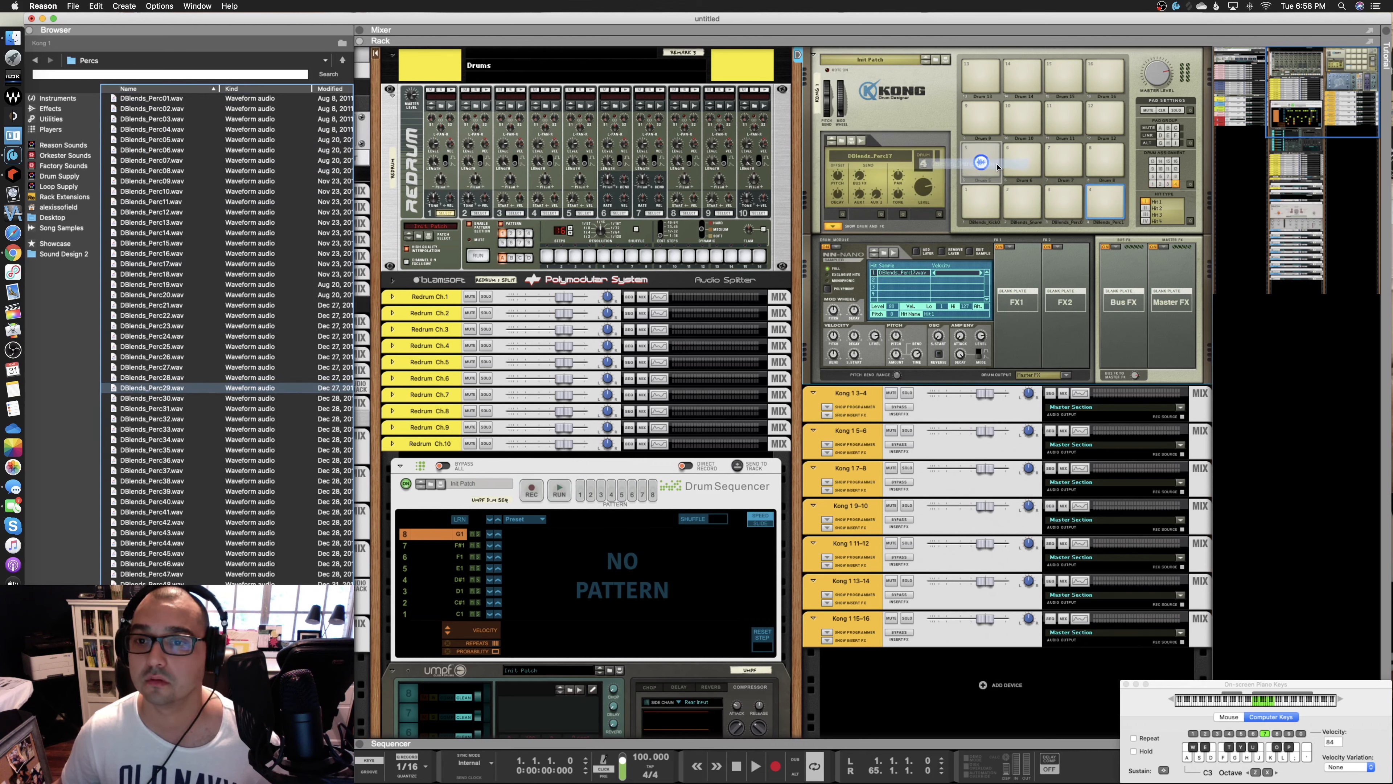
left_click(151, 523)
left_click_drag(151, 532, 1022, 159)
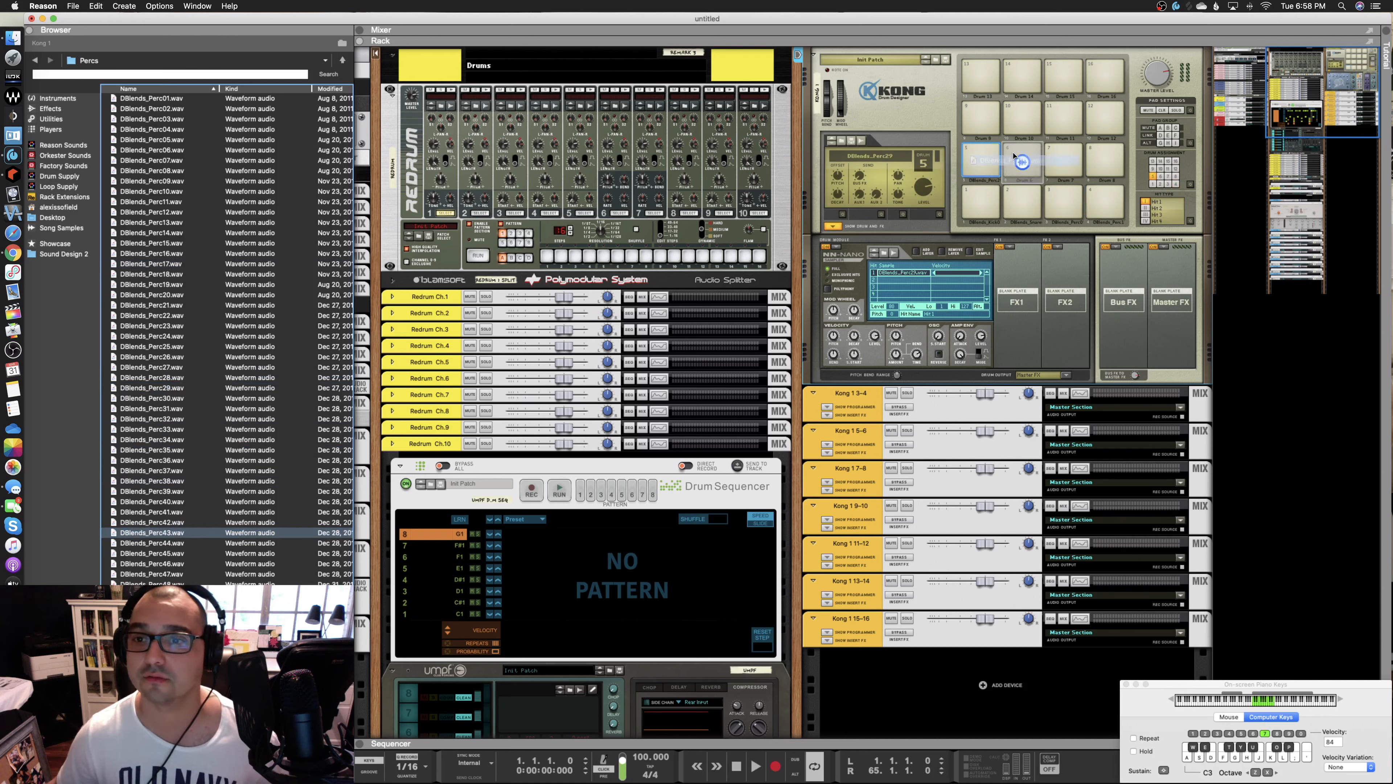
left_click_drag(161, 583, 1052, 158)
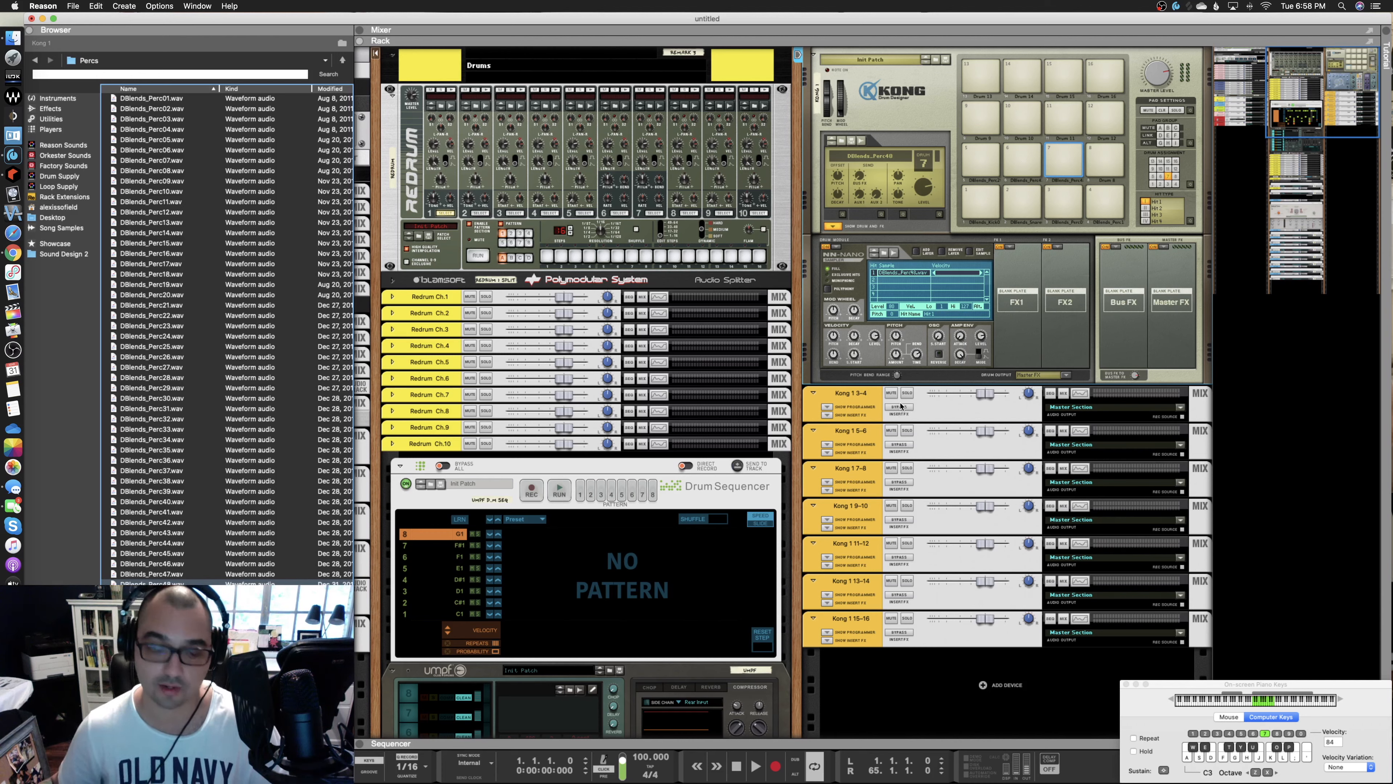
Step: Play through Kong's lower two rows of pads to audition the loaded samples
left_click(972, 206)
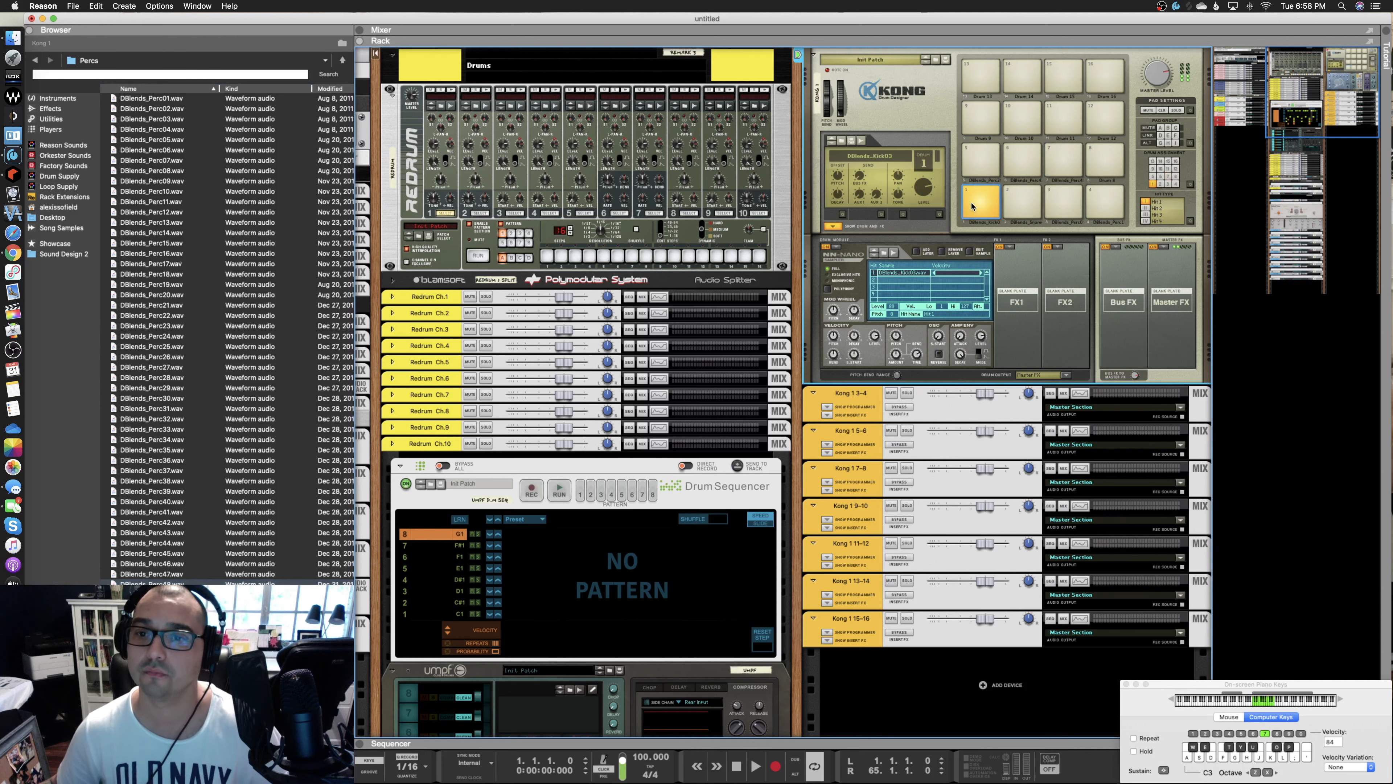
left_click(1018, 203)
left_click(1059, 203)
left_click(1098, 200)
left_click(980, 161)
left_click(1023, 163)
left_click(1067, 169)
left_click(1104, 165)
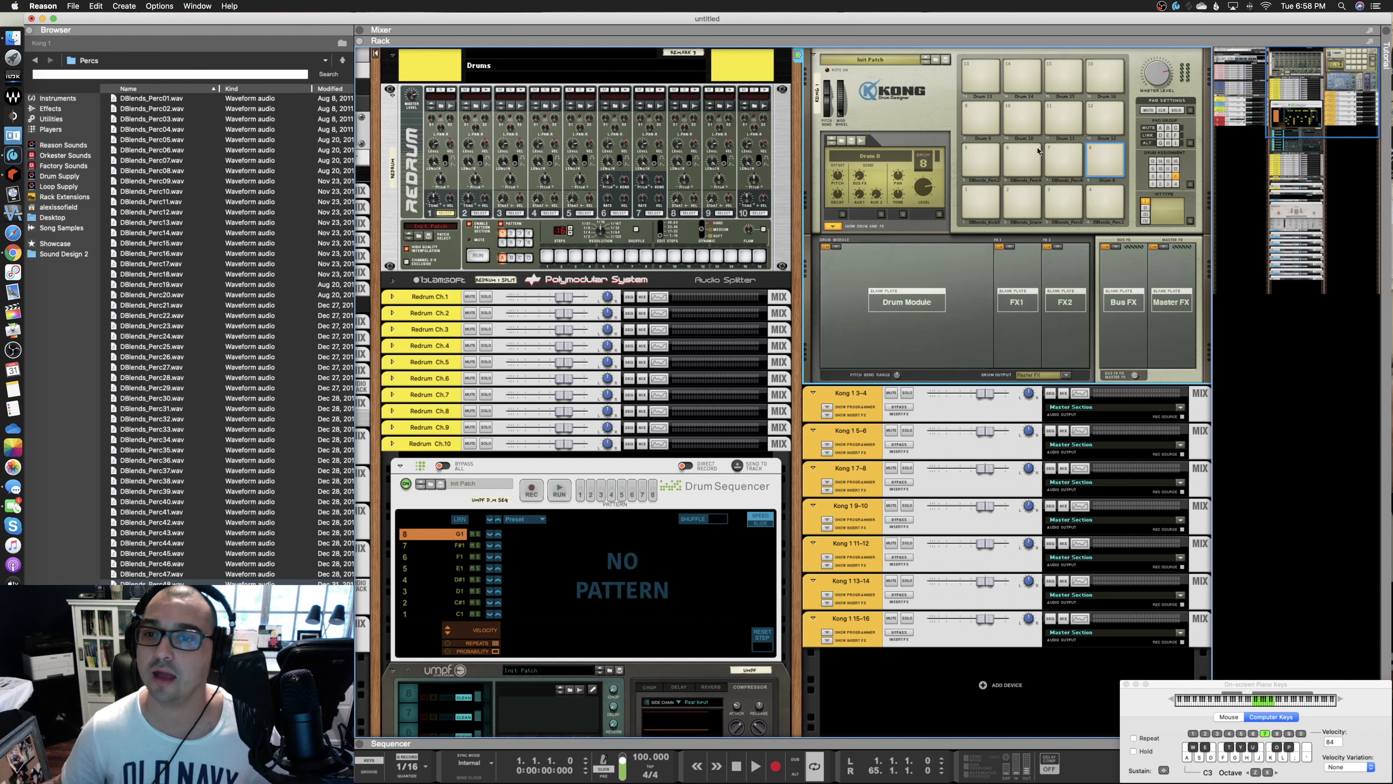
left_click(992, 126)
left_click(982, 158)
left_click(1023, 158)
left_click(980, 202)
left_click(1021, 200)
left_click(1063, 201)
left_click(1107, 202)
Step: Route Drum 1 to Output 3-4 and Drum 2 to Output 5-6
left_click(978, 203)
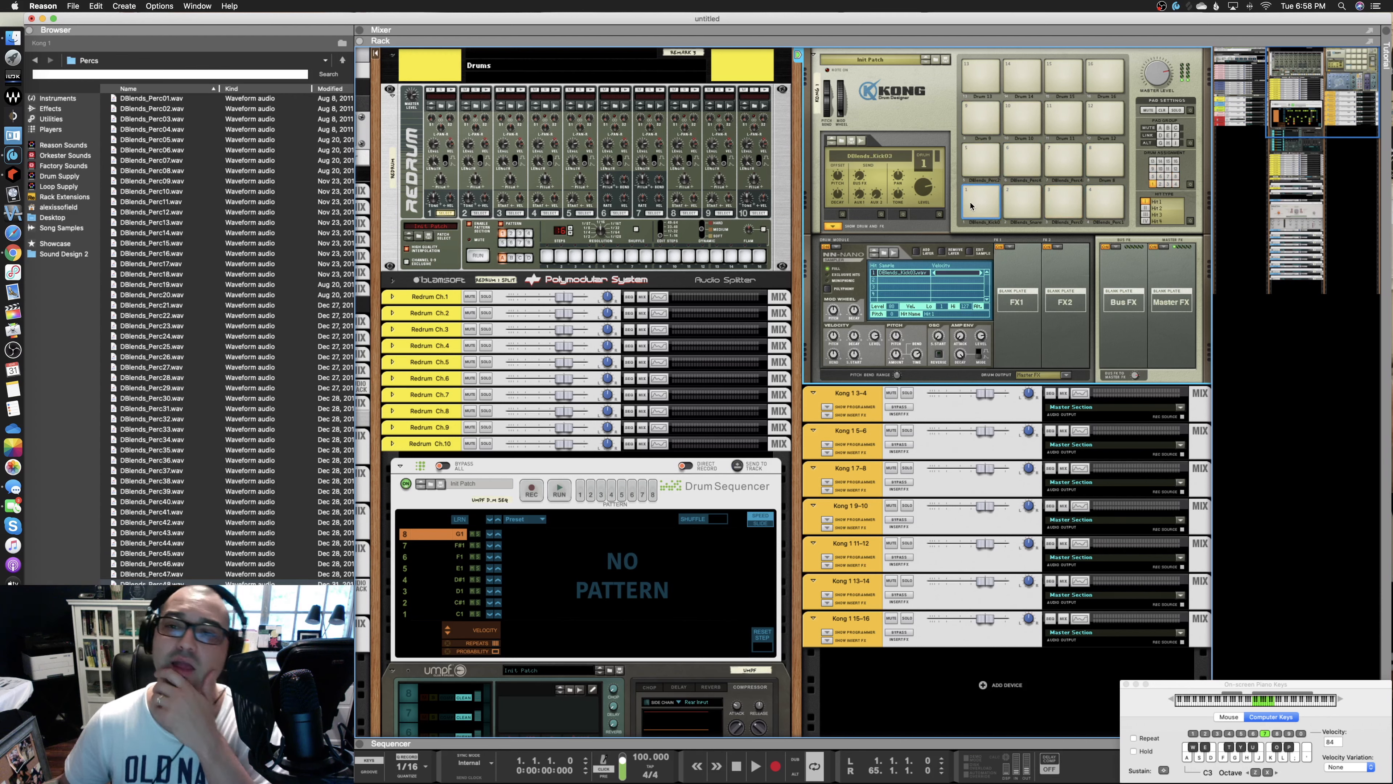
left_click(1066, 376)
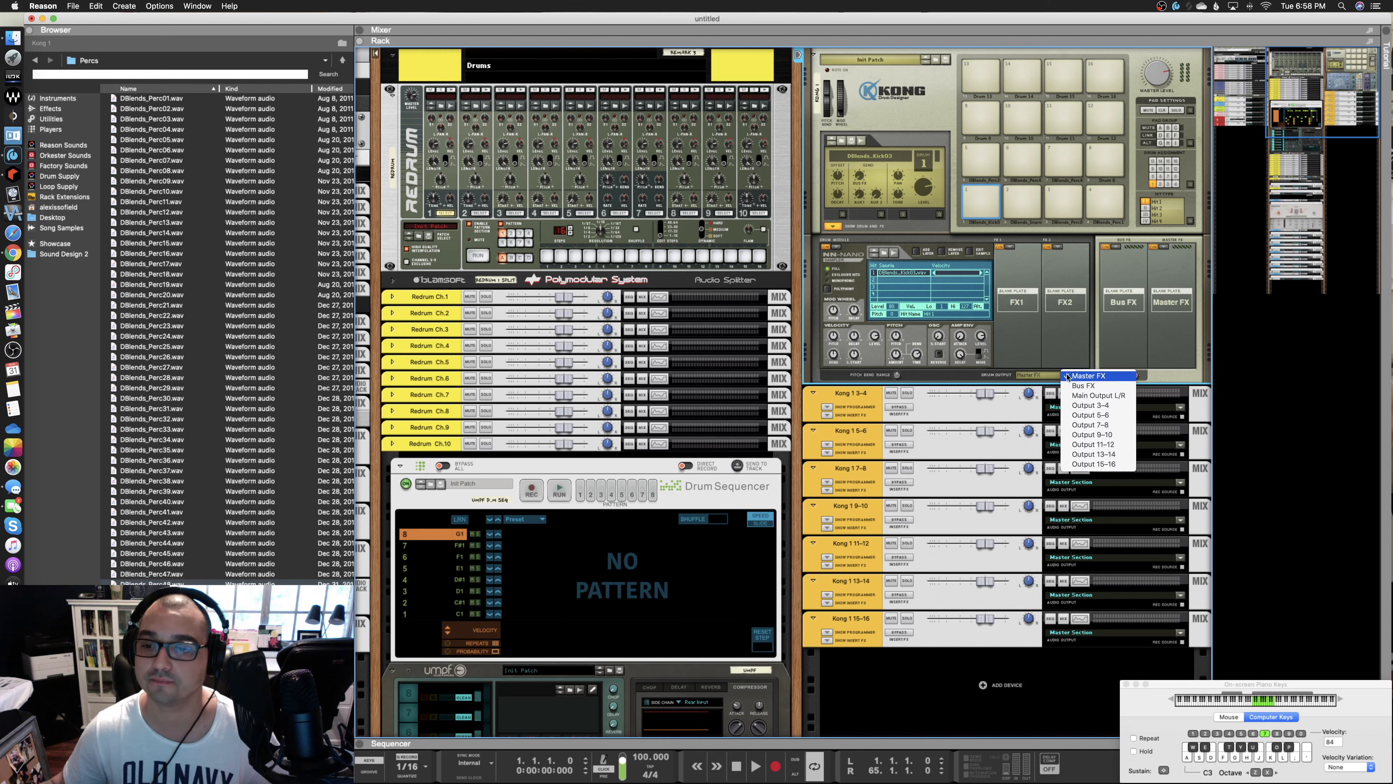
left_click(1023, 206)
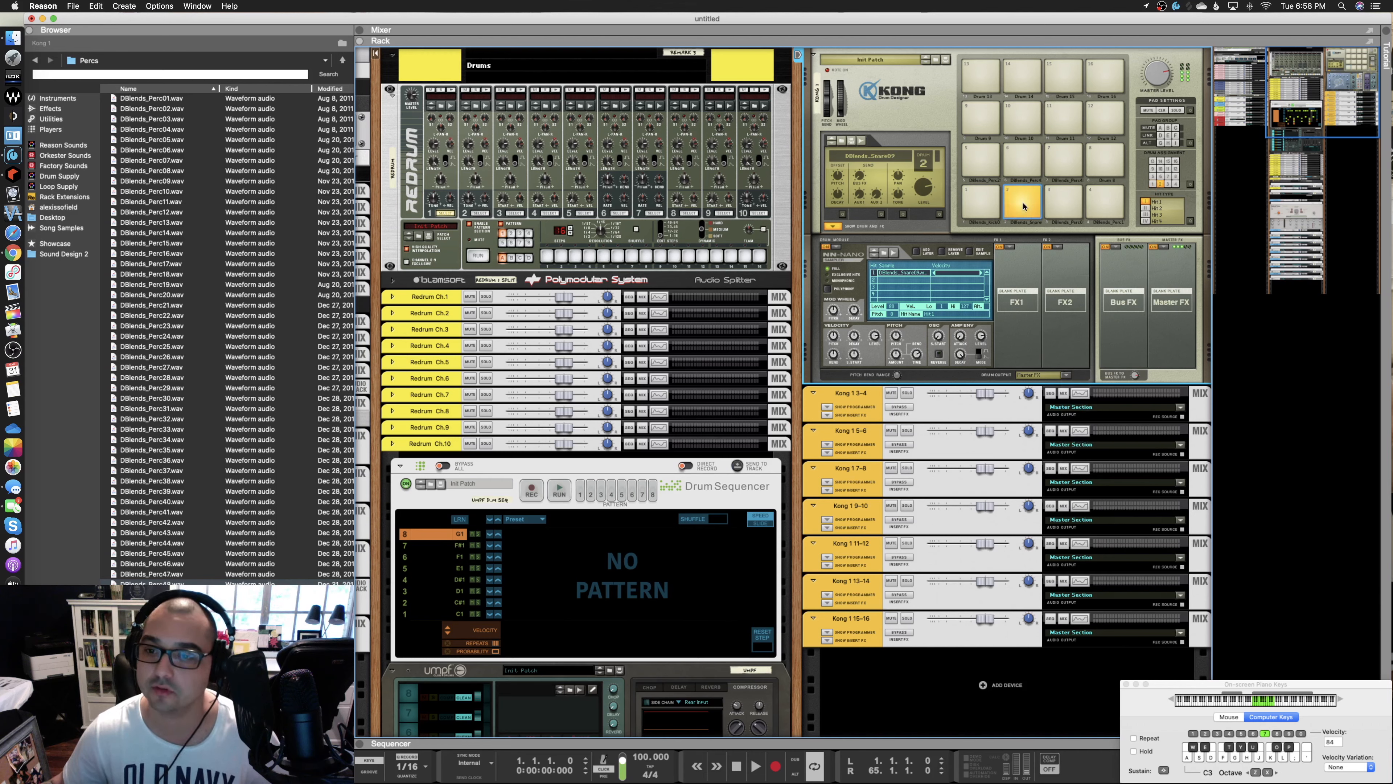
left_click(1066, 375)
left_click(1098, 416)
Step: Route Drum 3 to Output 7-8 and Drum 4 to Output 9-10
left_click(1065, 204)
left_click(1066, 376)
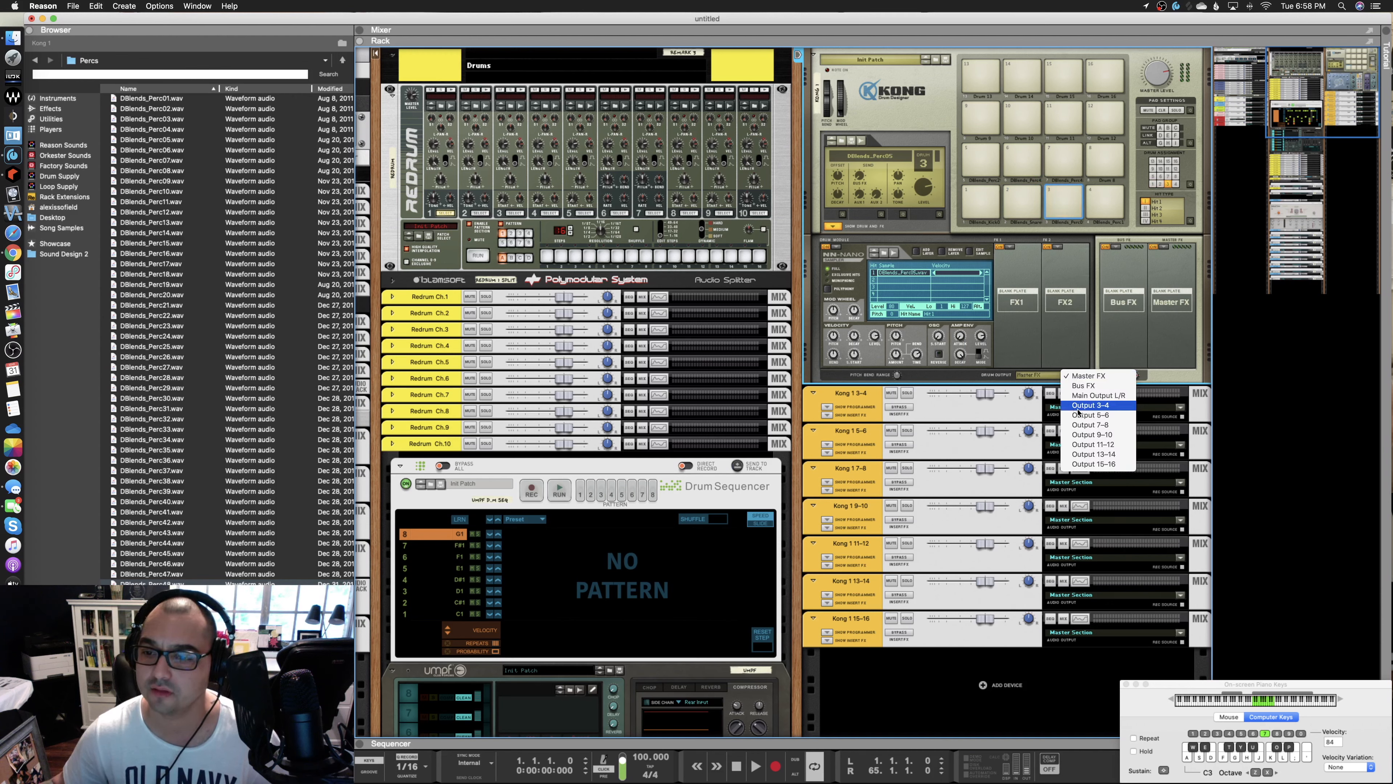
left_click(1098, 428)
left_click(1101, 192)
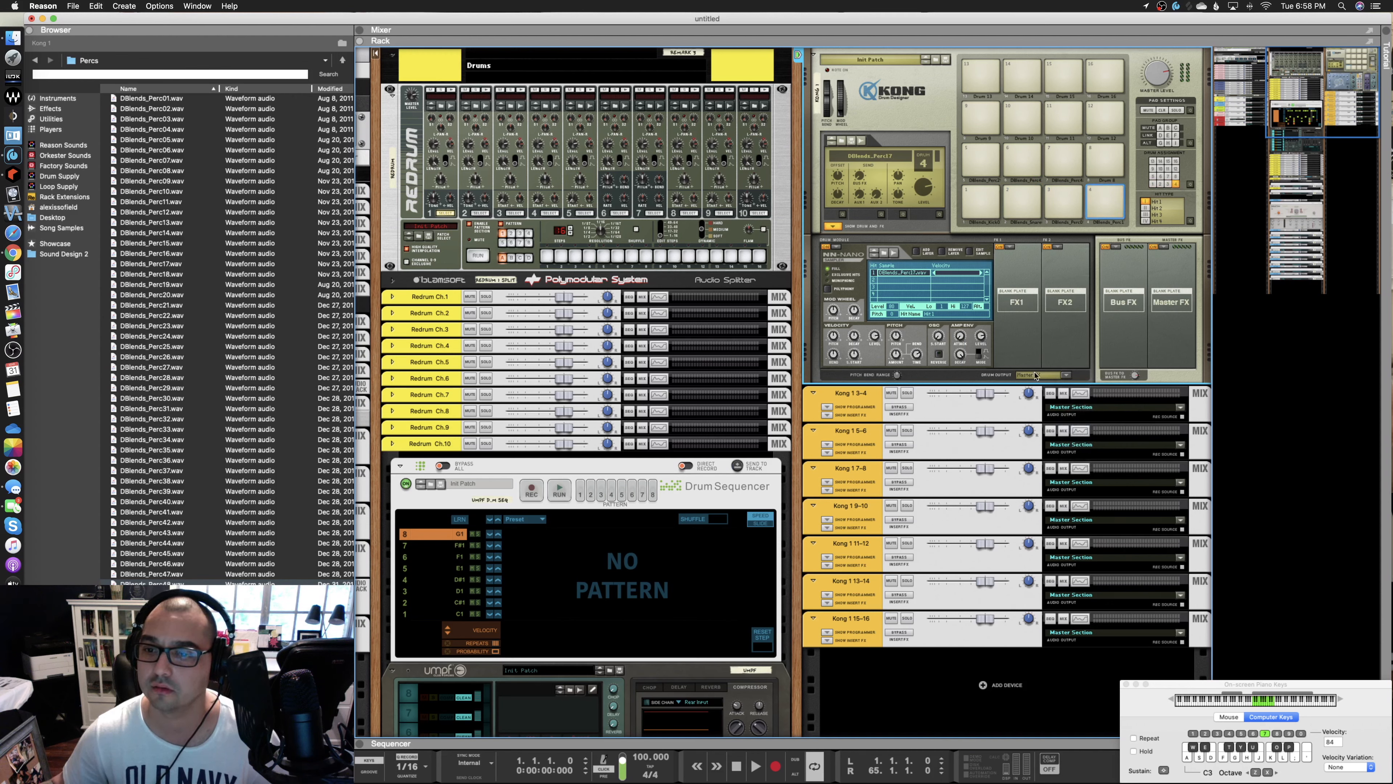
left_click(1067, 376)
left_click(1098, 435)
Step: Route Drum 5 to Output 11-12, Drum 6 to the next output pair and Drum 7 to Output 15-16
left_click(980, 159)
left_click(1066, 376)
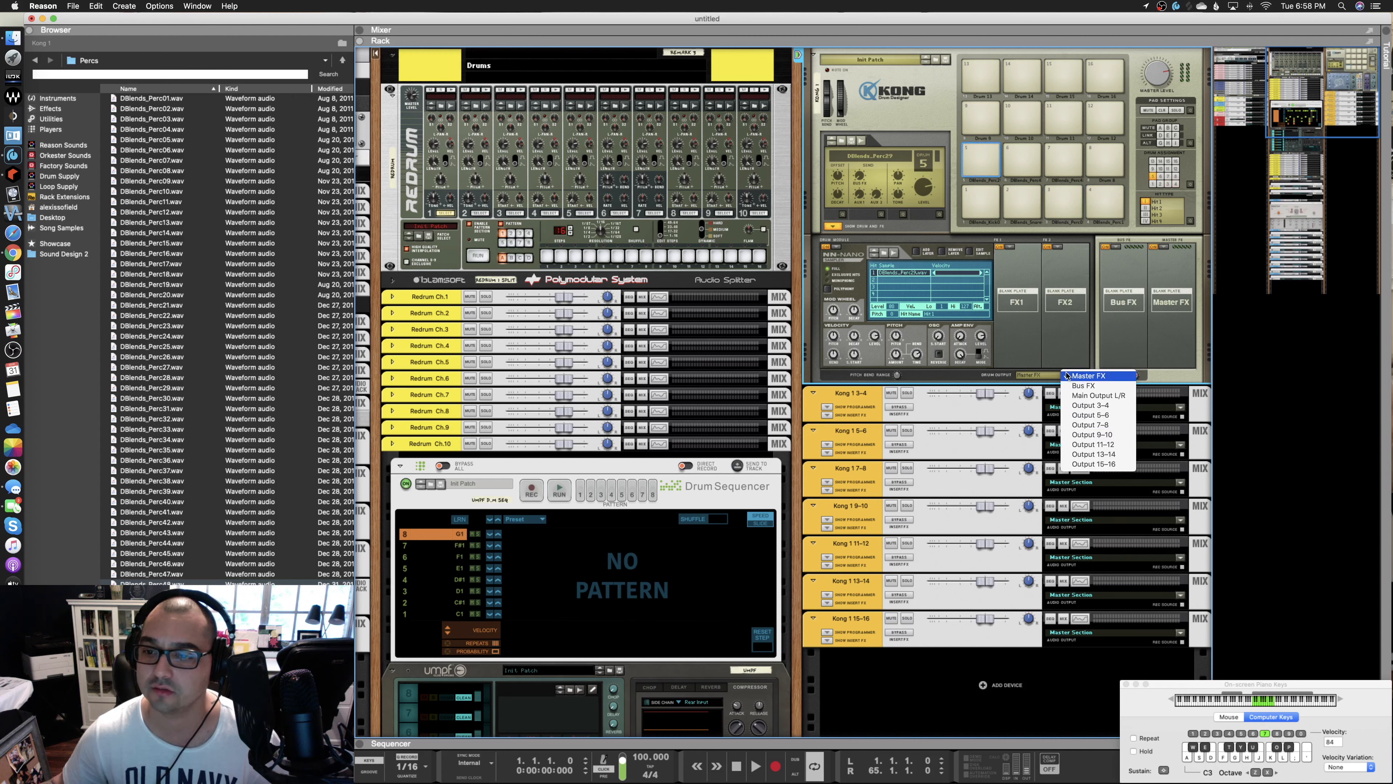
left_click(1093, 444)
left_click(1024, 165)
left_click(1067, 376)
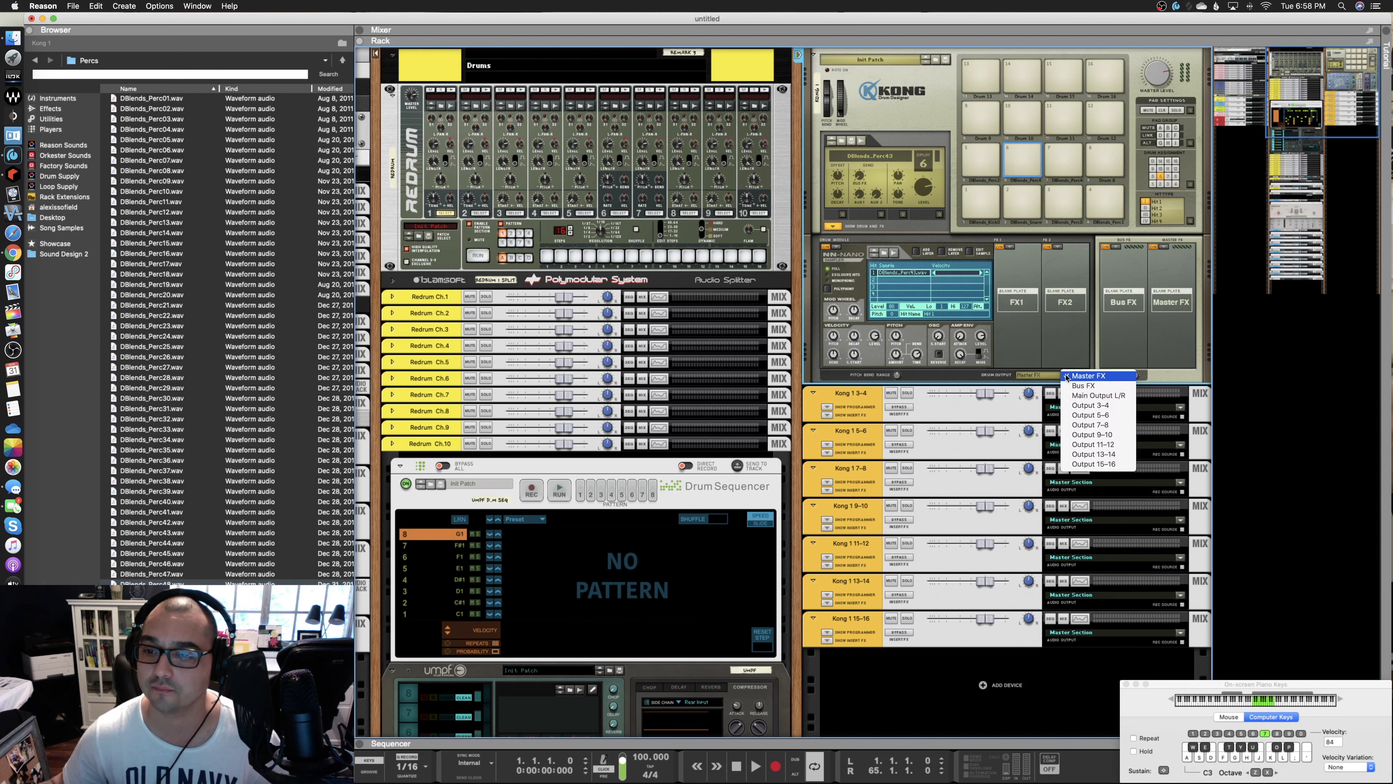
left_click(1094, 443)
left_click(1053, 181)
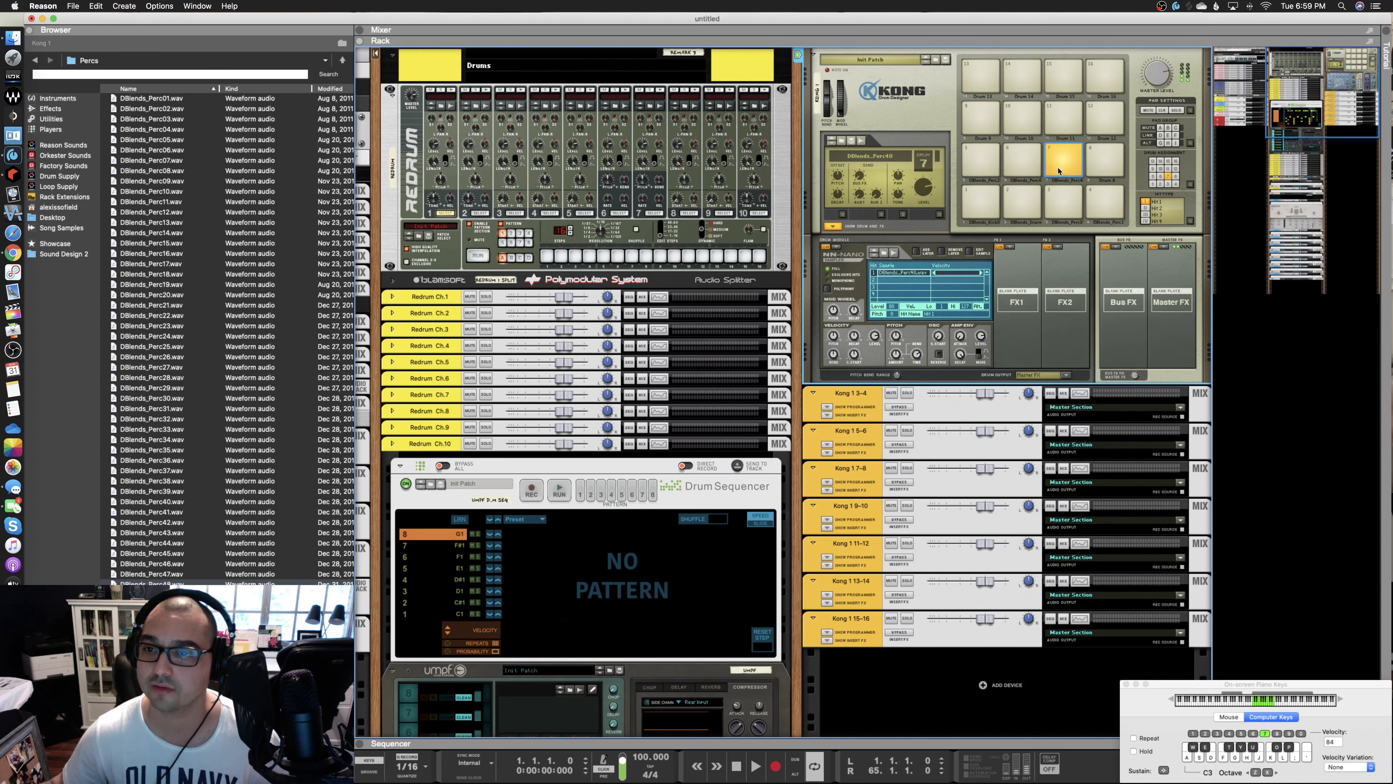
left_click(1067, 375)
left_click(1105, 465)
Step: Play the routed pads in order and check the level meters of the matching Kong mix channels
left_click(985, 200)
left_click(1013, 199)
key("a")
key("d")
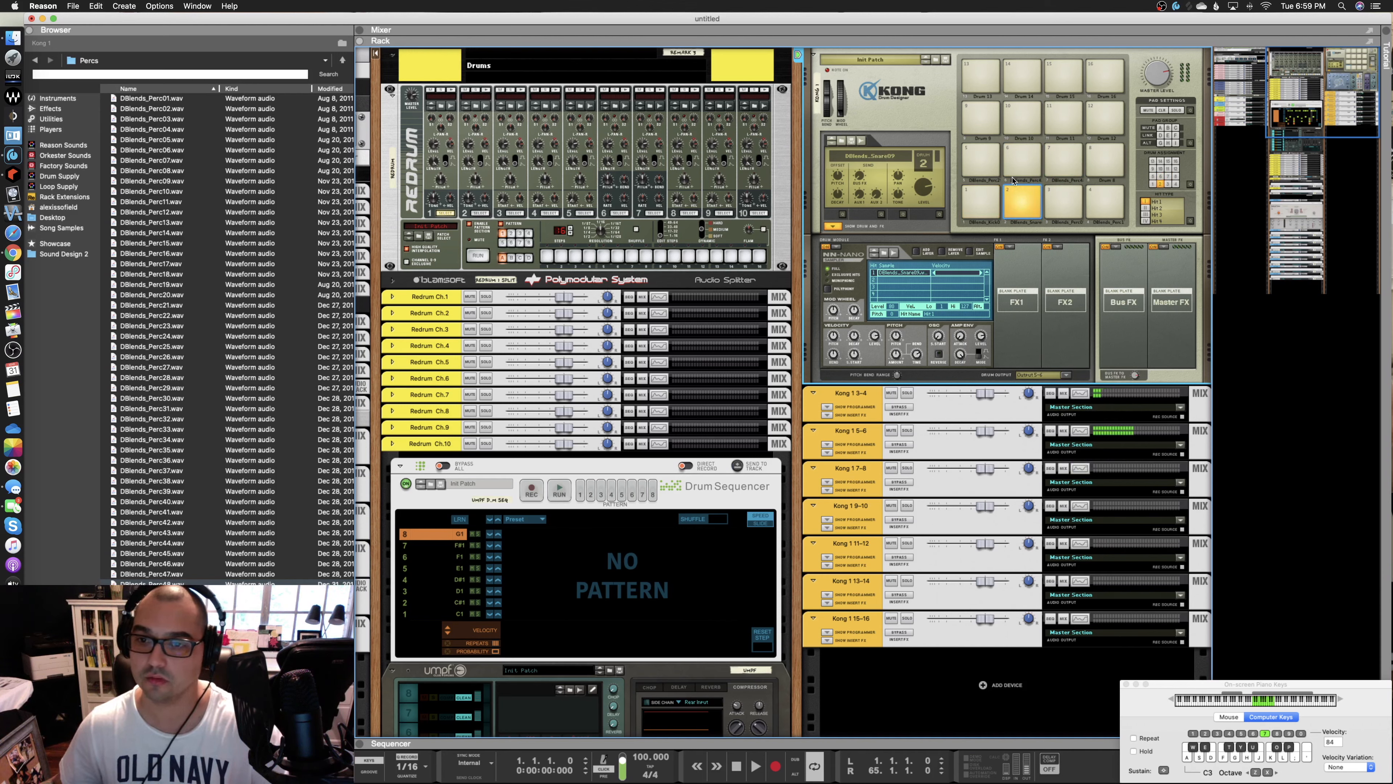
key("g")
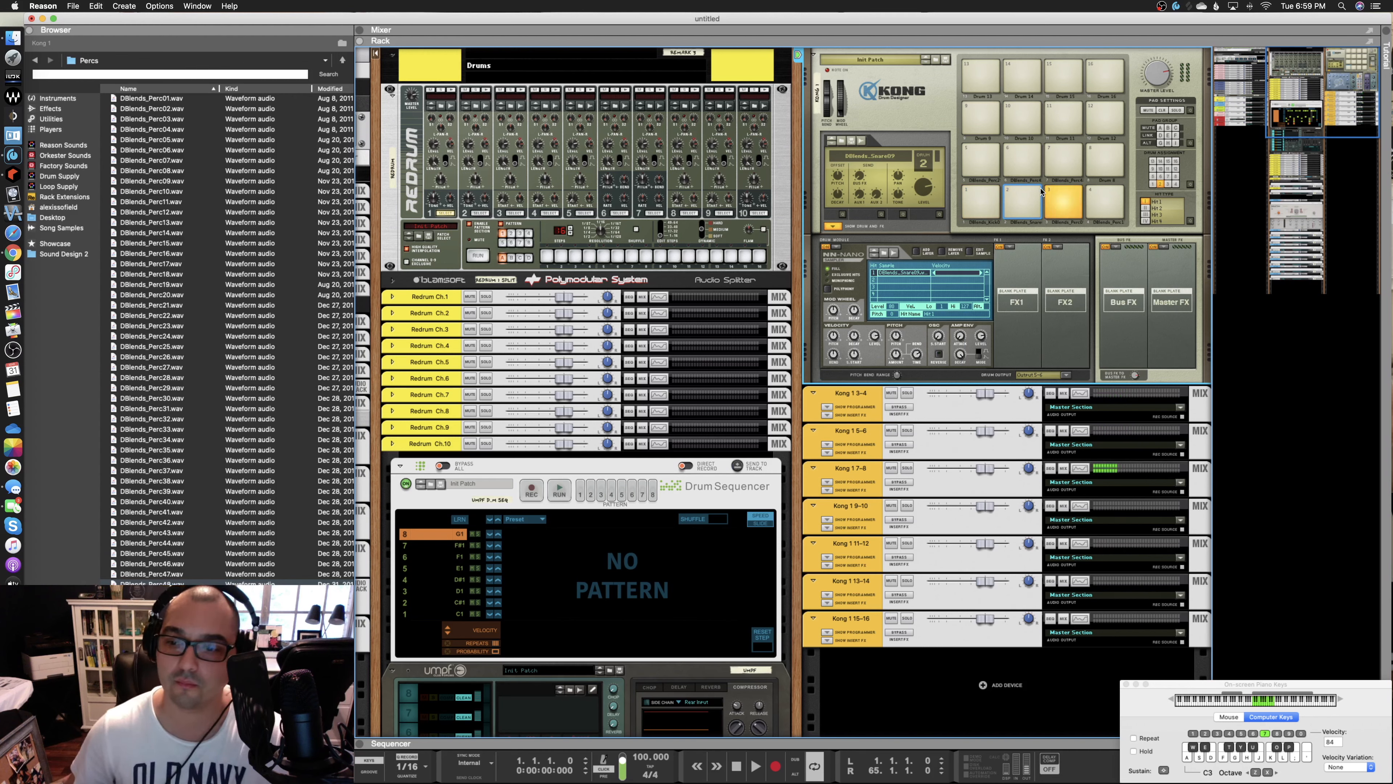
key("j")
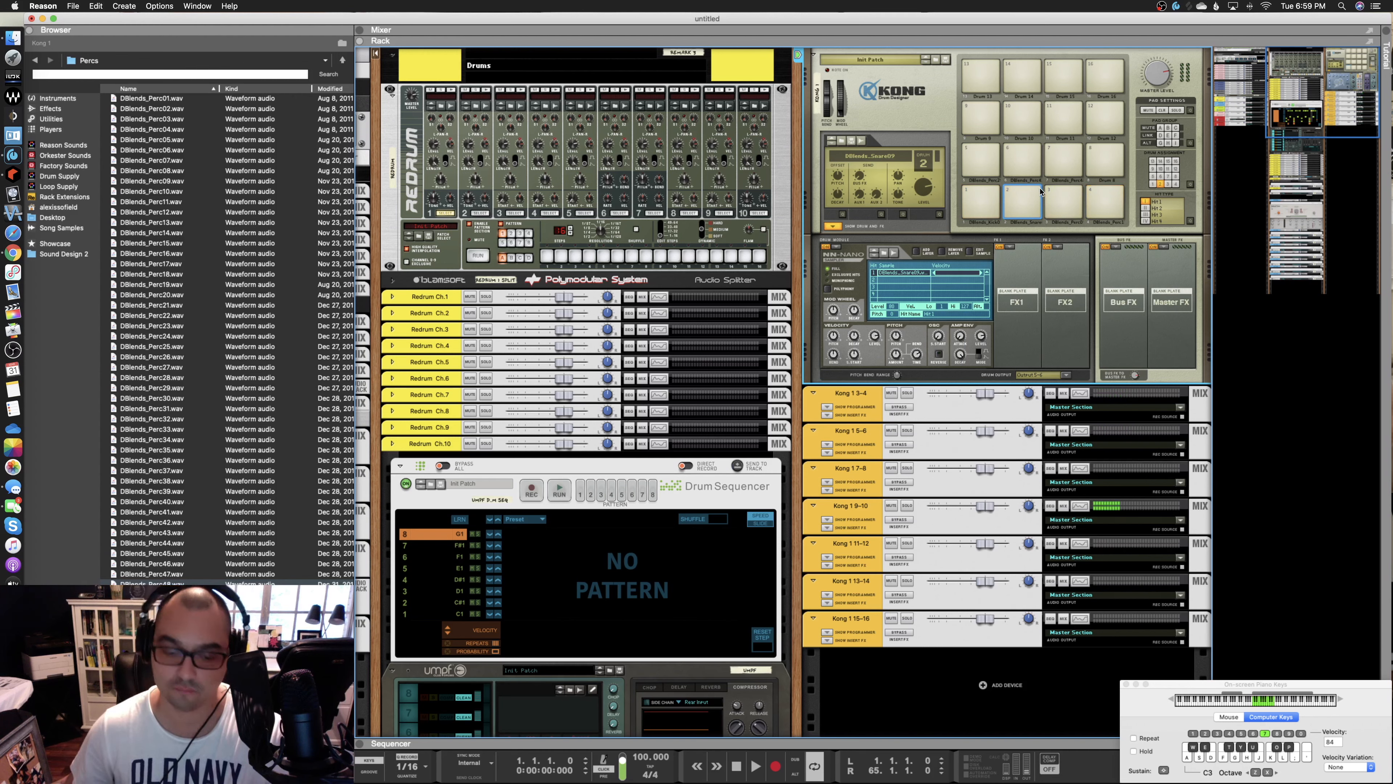
key("l")
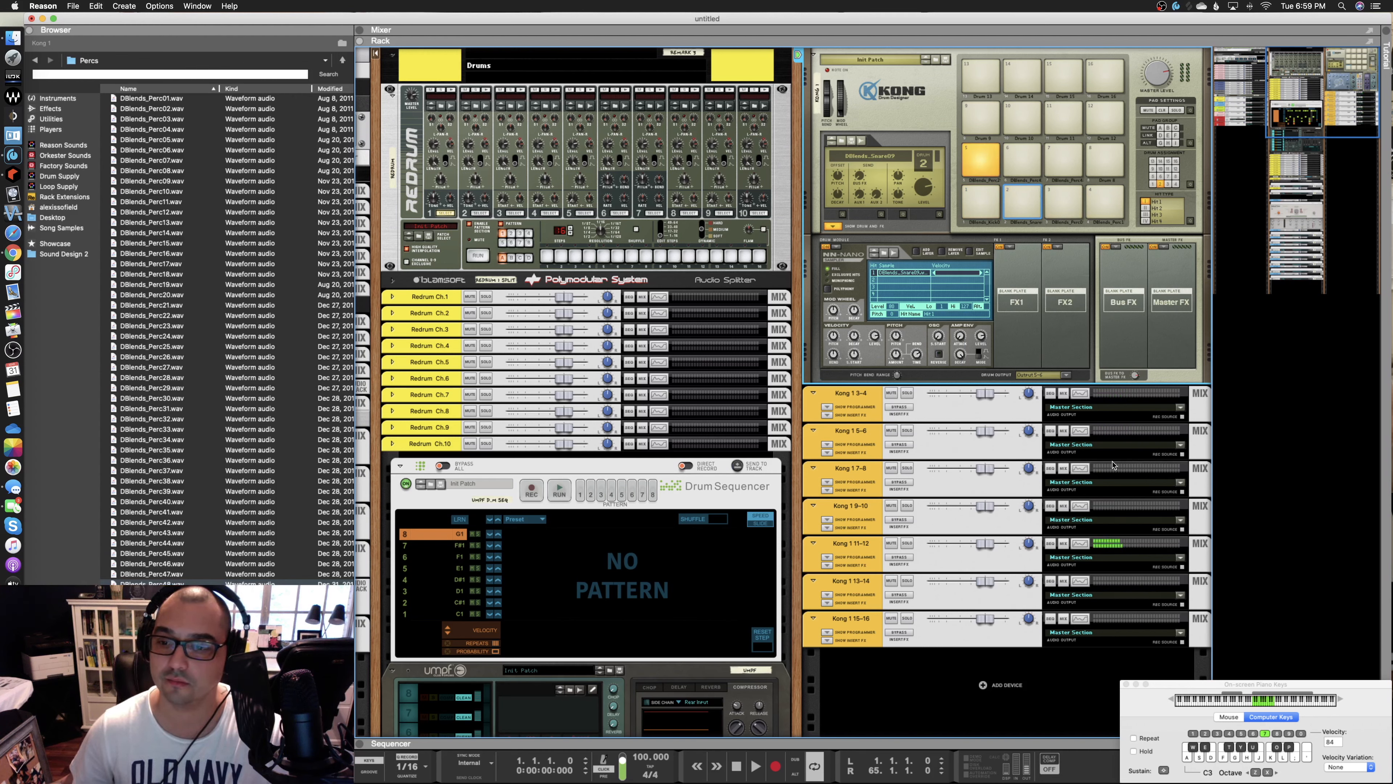
key("semicolon")
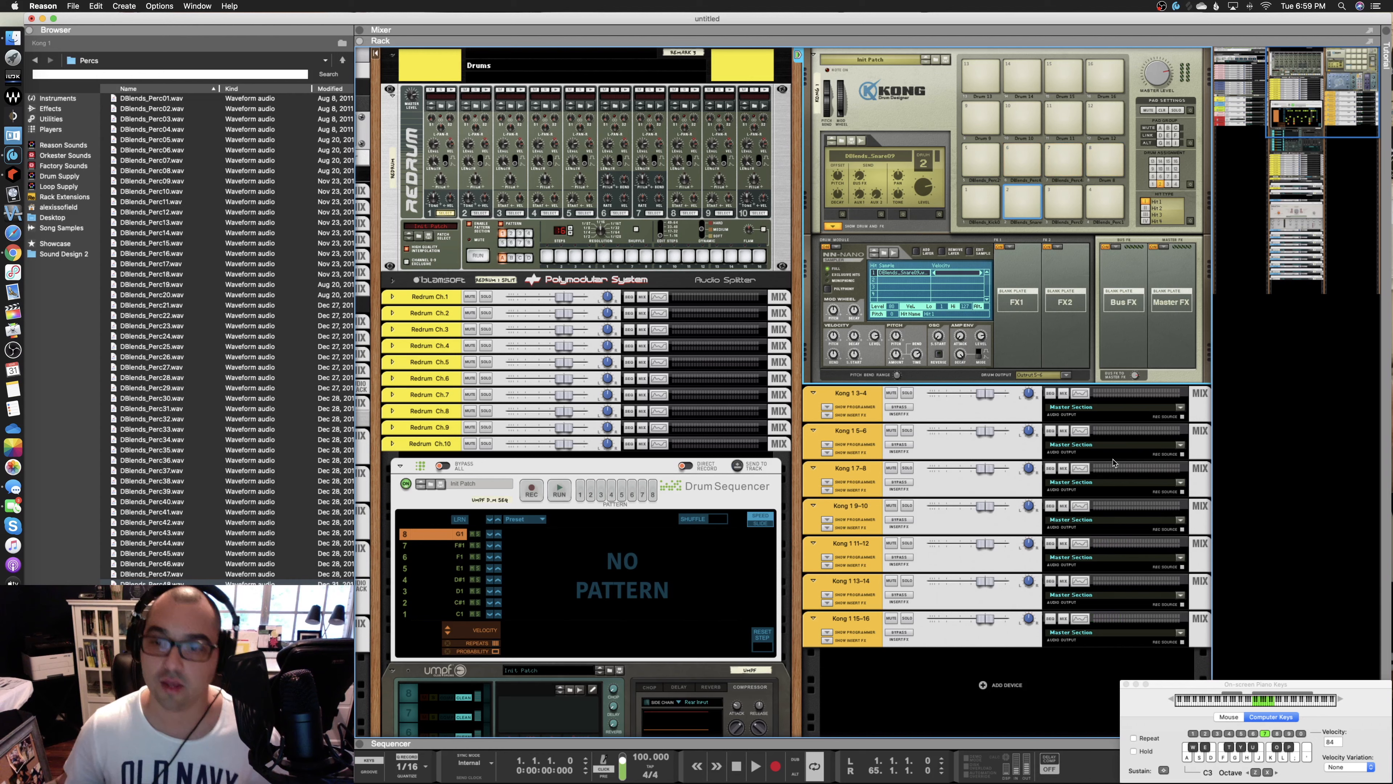
Step: Replace the sample on Kong's pad 1 with DBlends_Perc43.wav from the Percs folder
left_click(966, 213)
left_click(194, 429)
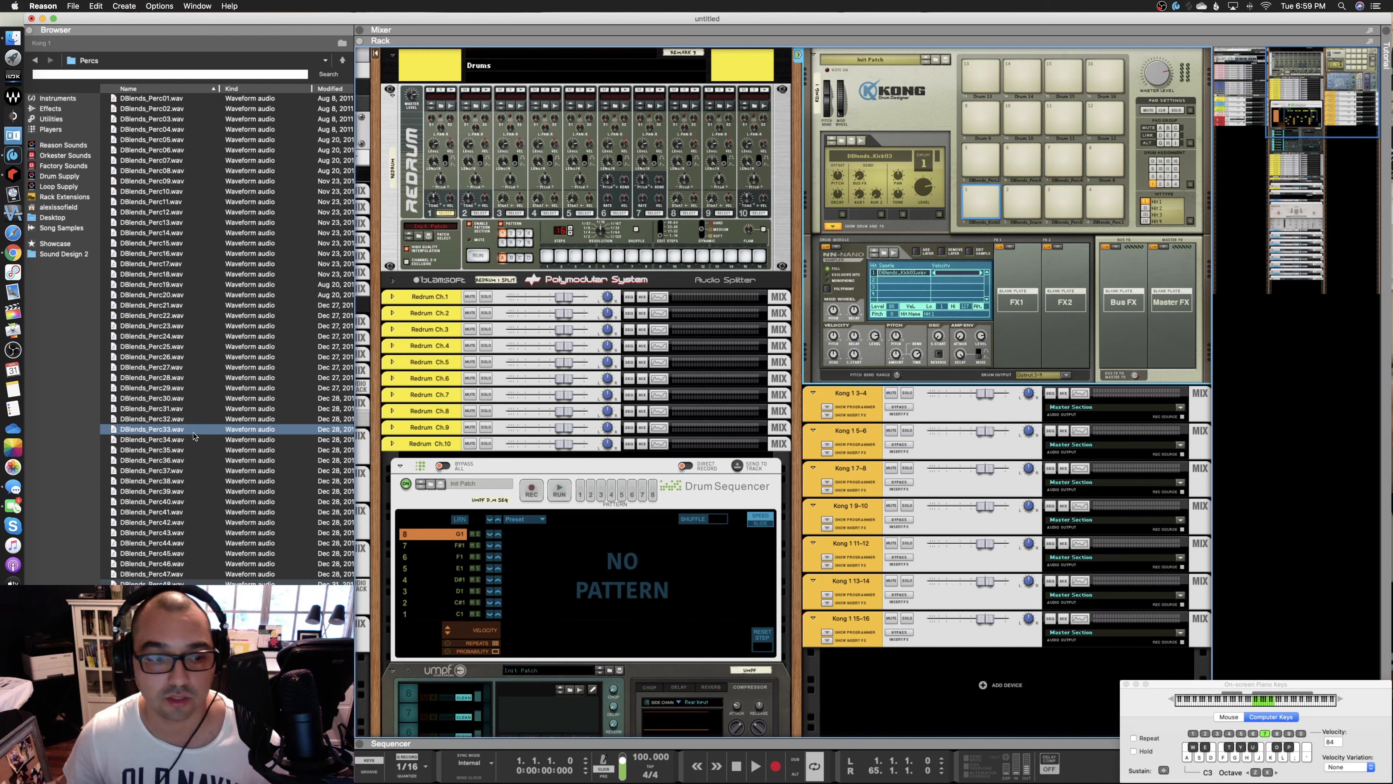
left_click(208, 534)
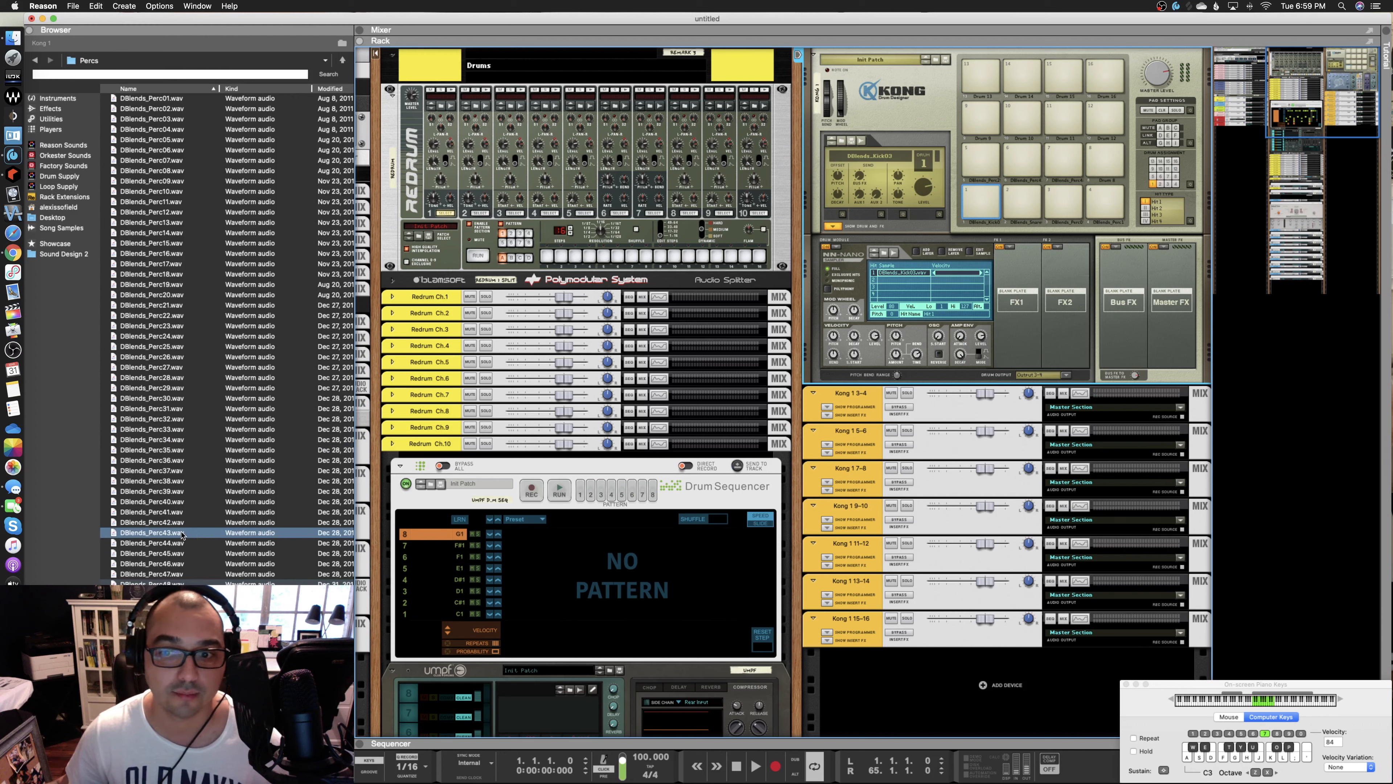
left_click_drag(182, 535, 993, 209)
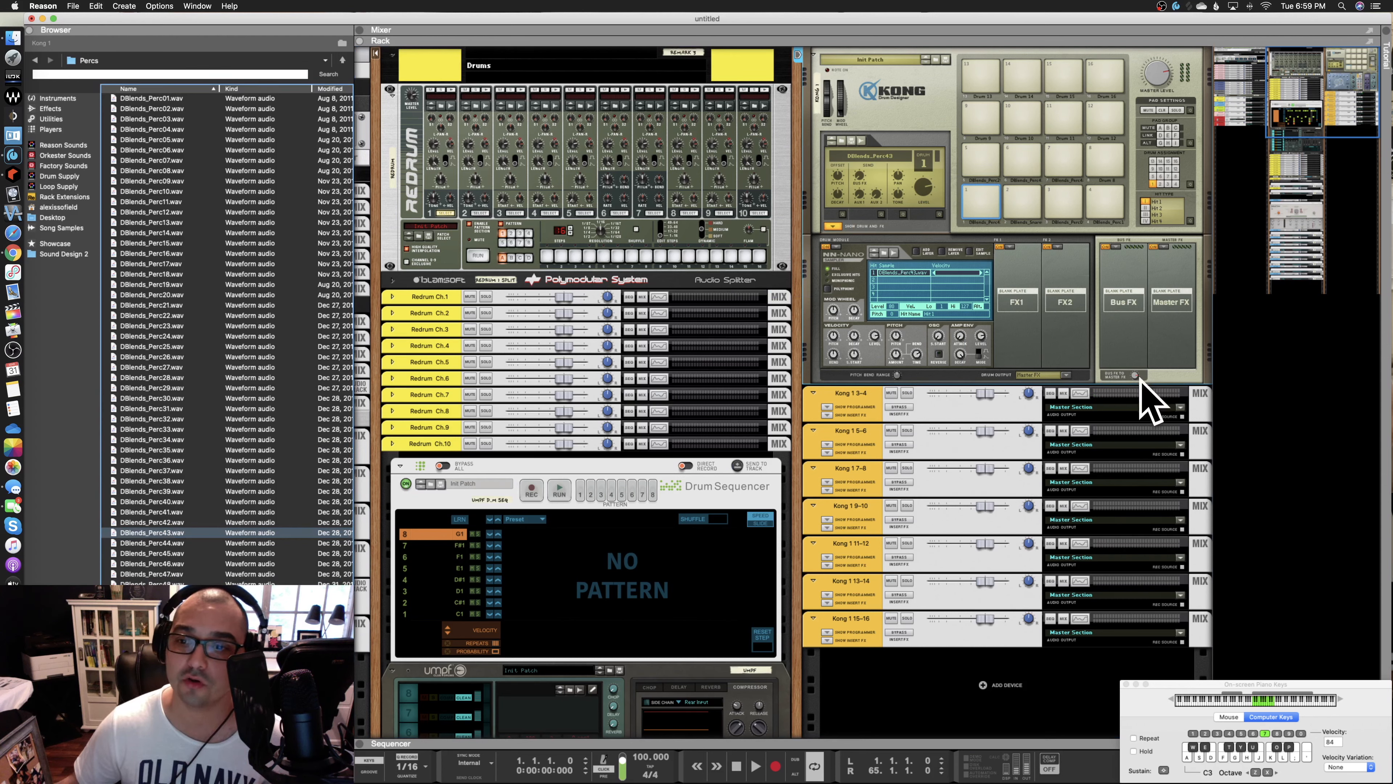
Step: Route the drum on Kong's pad 1, which holds the DBlends_Perc43 sample, to Output 3-4
left_click(1048, 375)
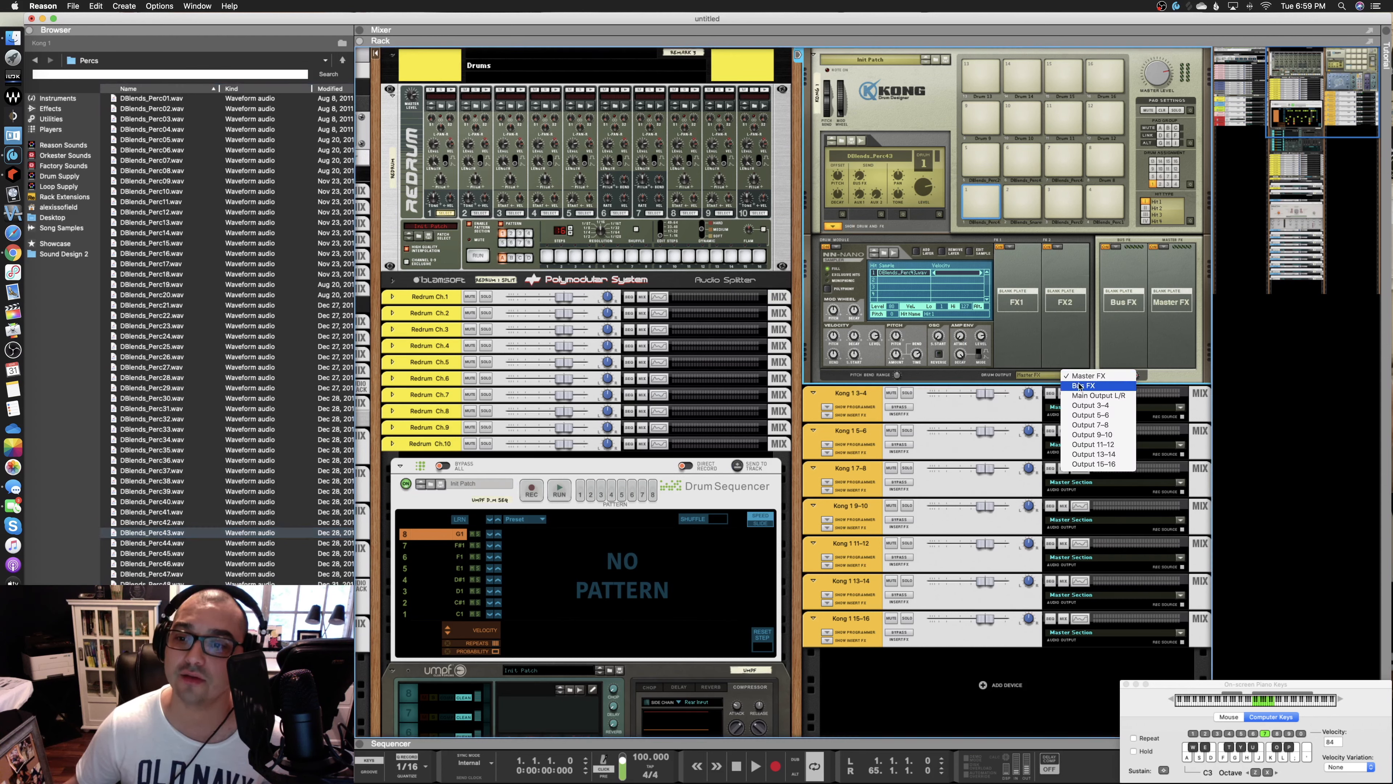
left_click(1092, 406)
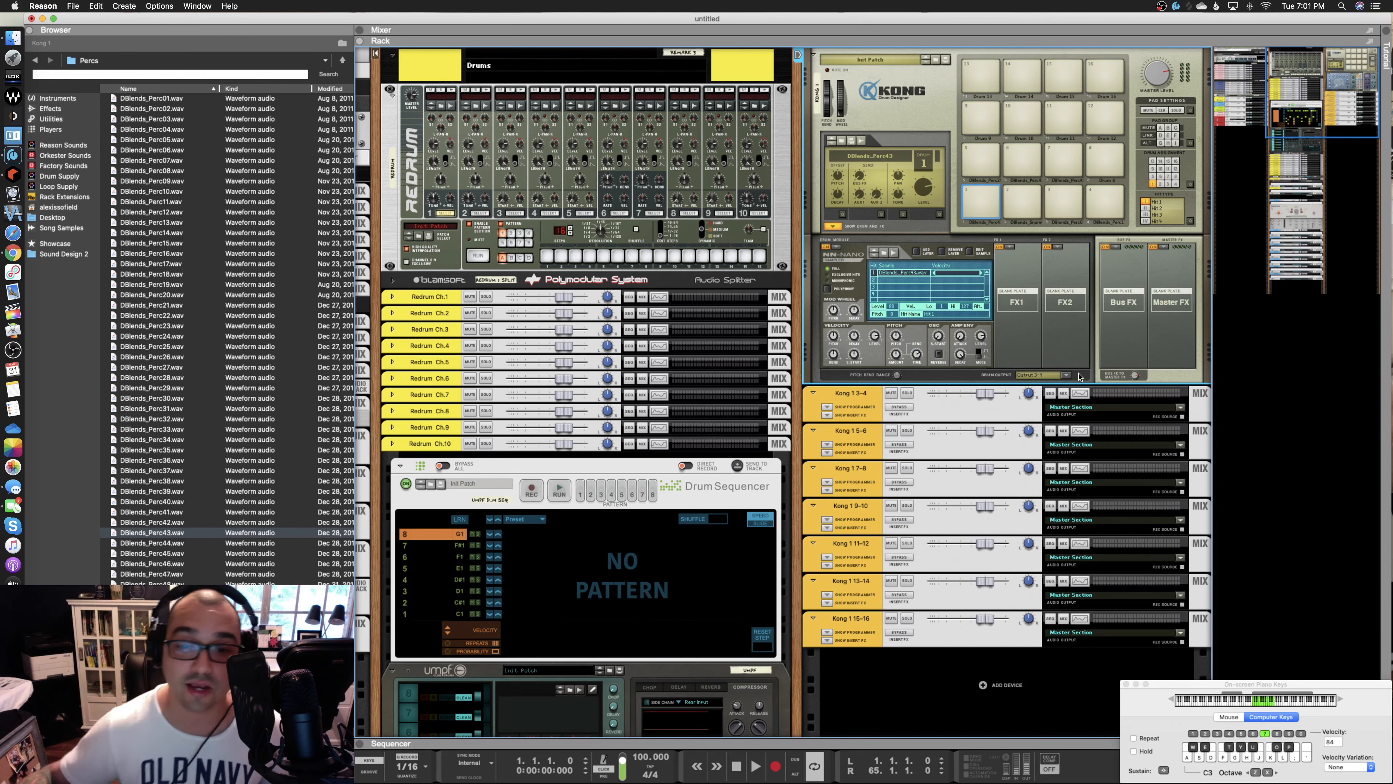
scroll(1079, 377, "down", 6)
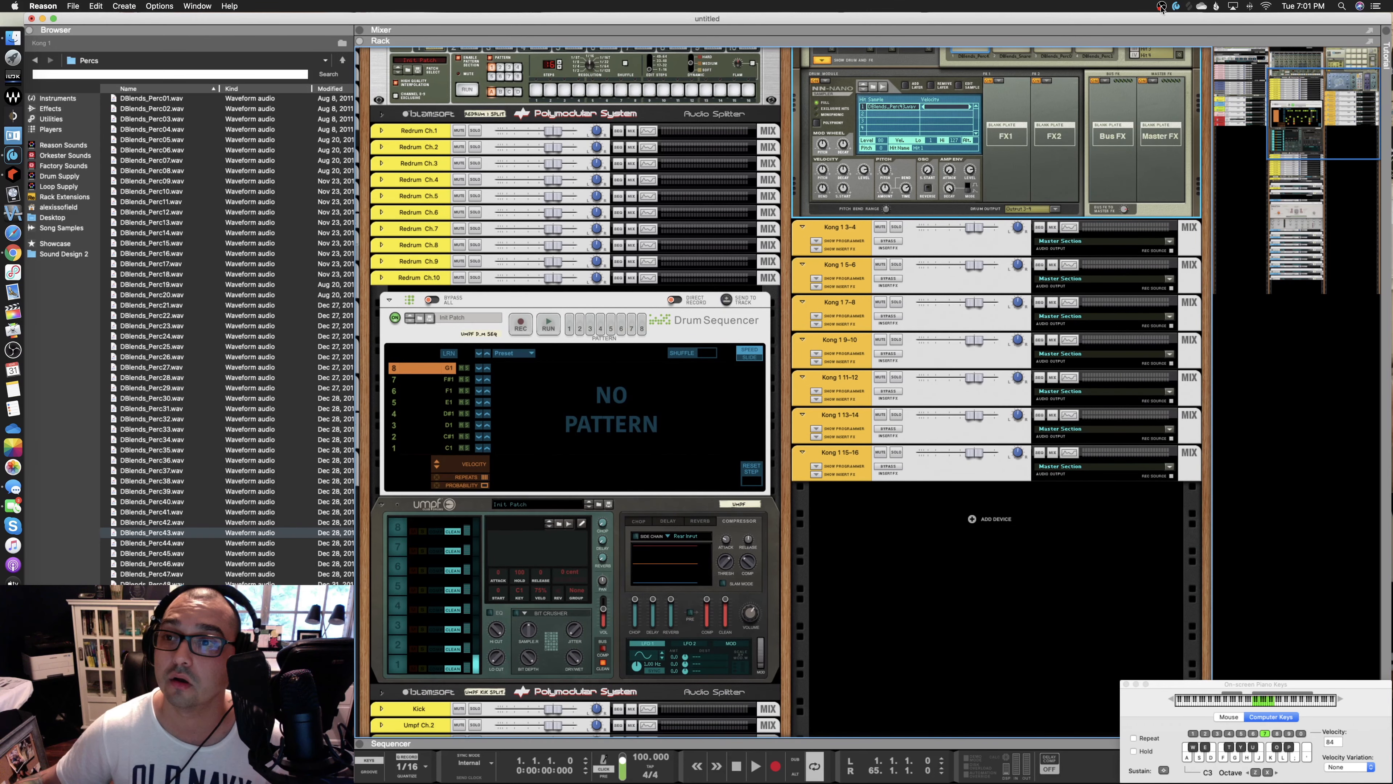
Step: Switch to OBS, activate the Intro scene and move the OBS window higher on the desktop
left_click(1162, 6)
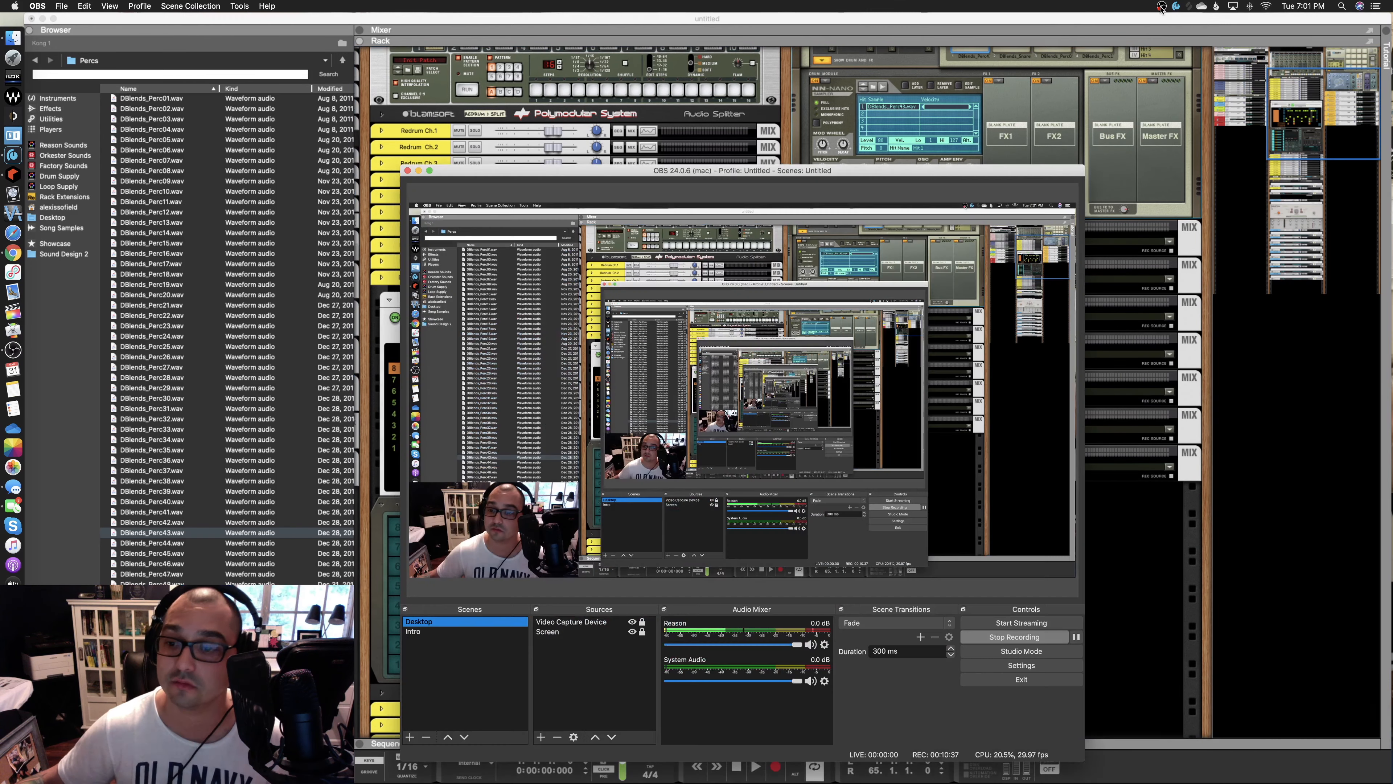
left_click(453, 634)
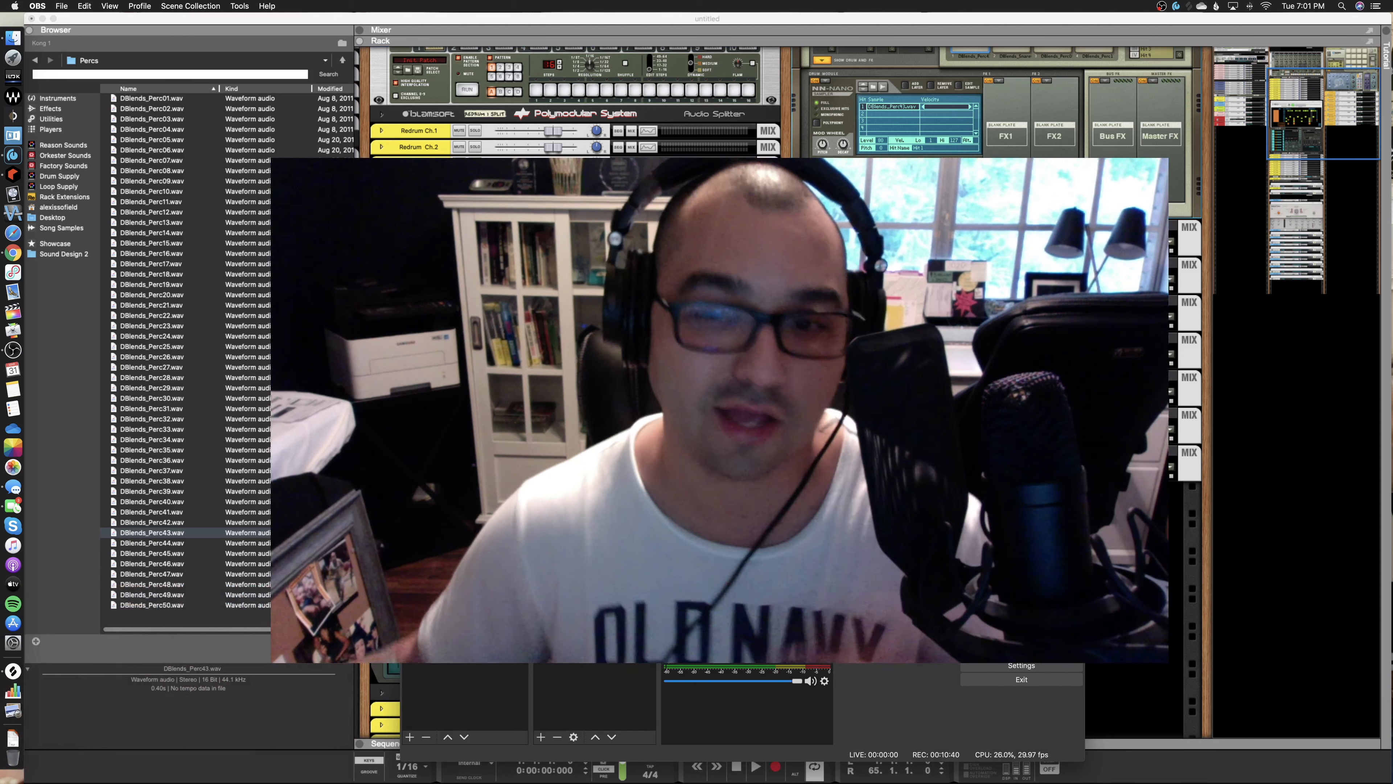
left_click_drag(768, 269, 767, 287)
left_click_drag(892, 190, 885, 92)
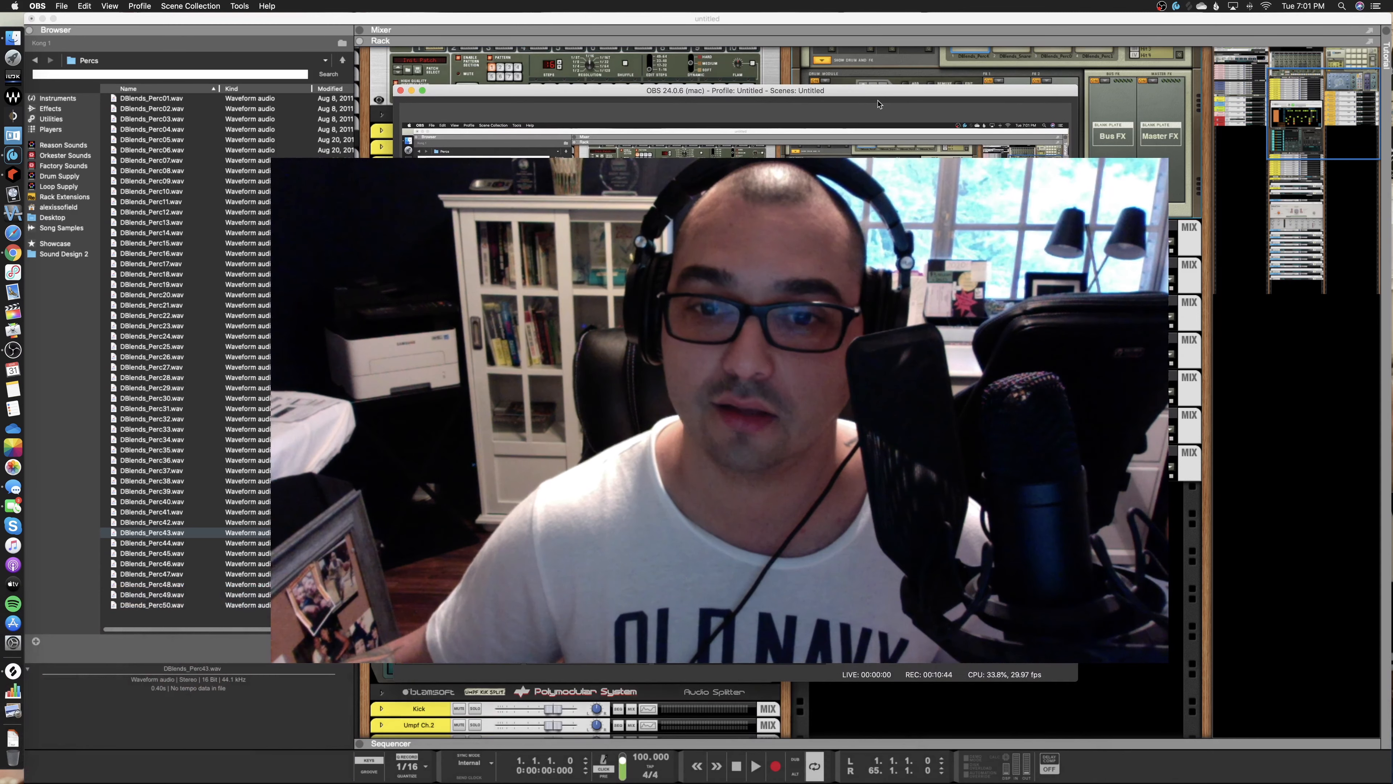